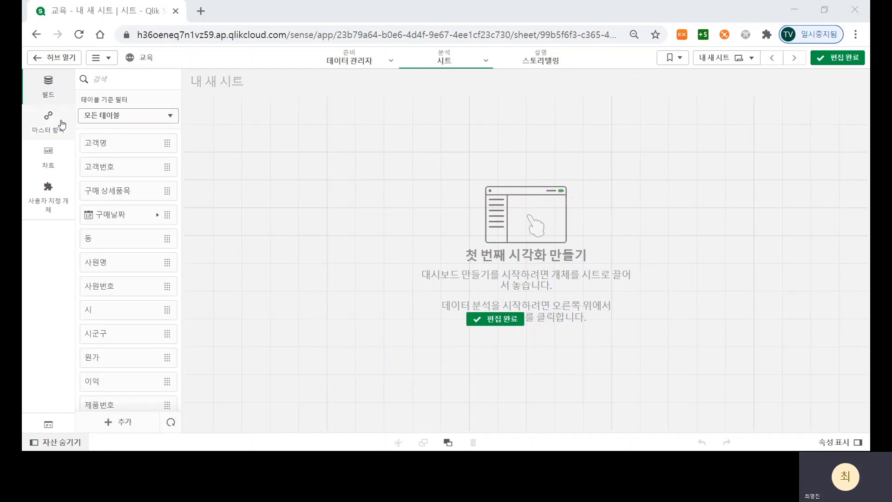
- Add a bar chart (막대형 차트) to the empty sheet and title it "시군구 별 총 판매금액"
{"action": "left_click", "coordinate": [50, 157]}
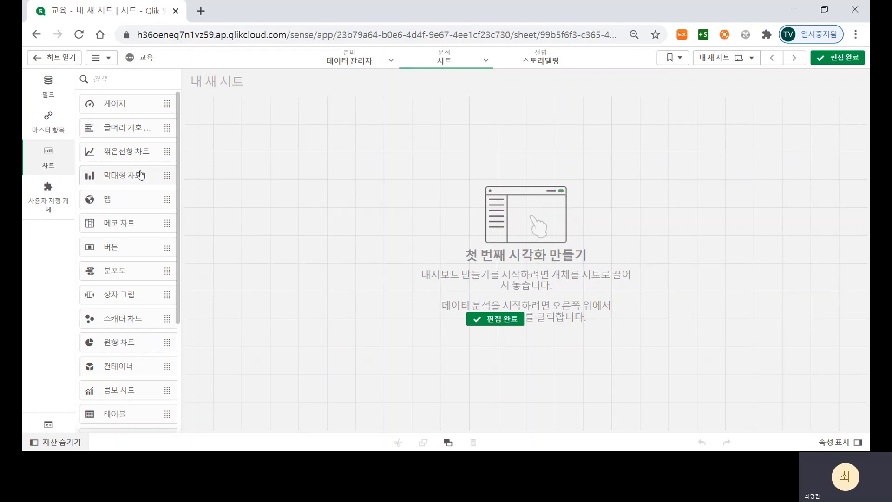
{"action": "left_click_drag", "start_coordinate": [142, 175], "coordinate": [124, 171]}
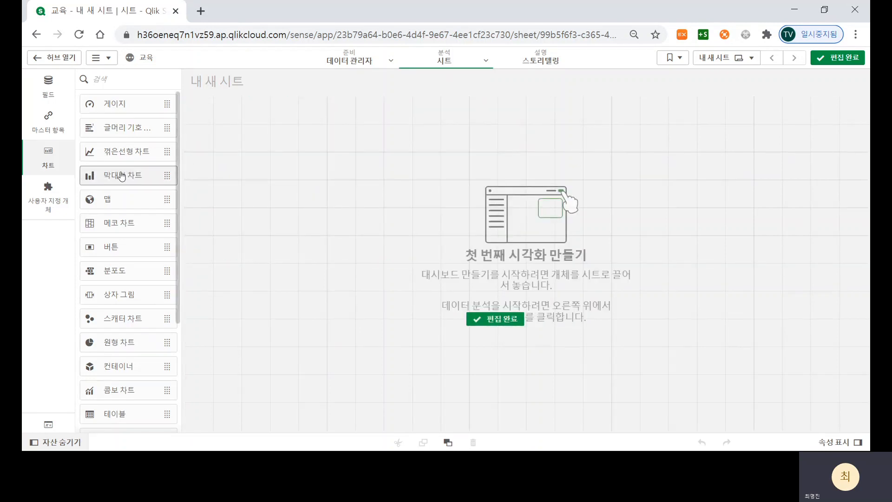
{"action": "double_click", "coordinate": [121, 176]}
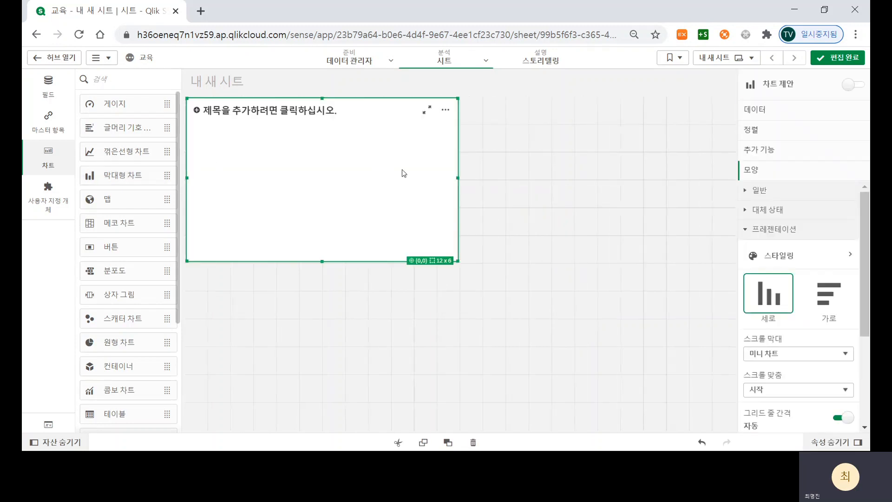
{"action": "left_click", "coordinate": [263, 107]}
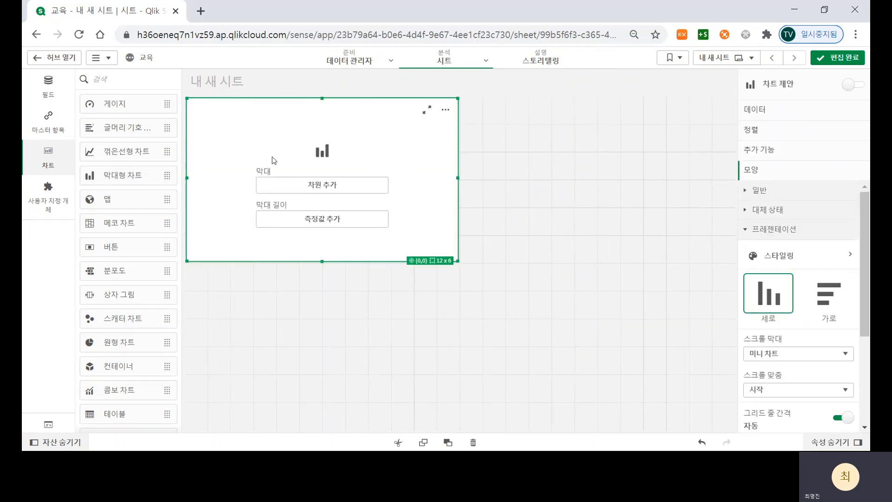
{"action": "type", "text": "시군구 별 총 판매금액"}
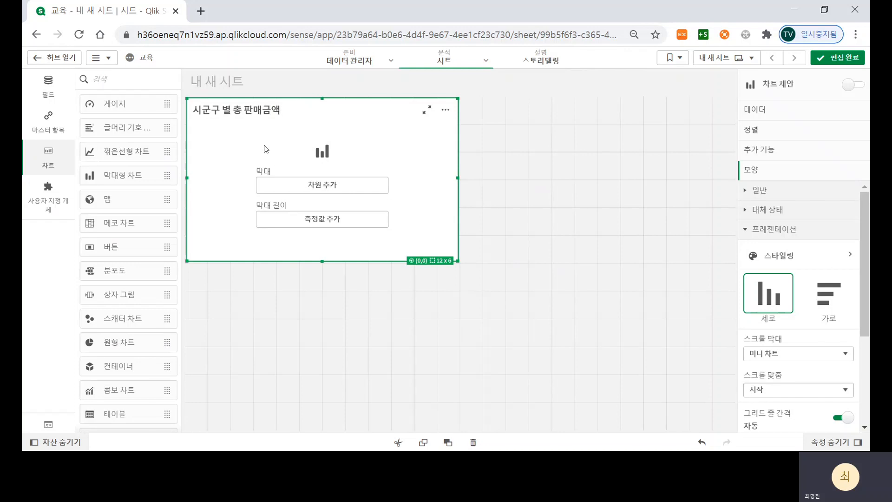
{"action": "double_click", "coordinate": [213, 112]}
{"action": "left_click", "coordinate": [242, 112]}
{"action": "left_click_drag", "start_coordinate": [221, 112], "coordinate": [195, 113]}
{"action": "left_click_drag", "start_coordinate": [282, 110], "coordinate": [247, 110]}
{"action": "left_click", "coordinate": [228, 171]}
- Add the 시군구 field as the bar chart's dimension
{"action": "left_click", "coordinate": [784, 113]}
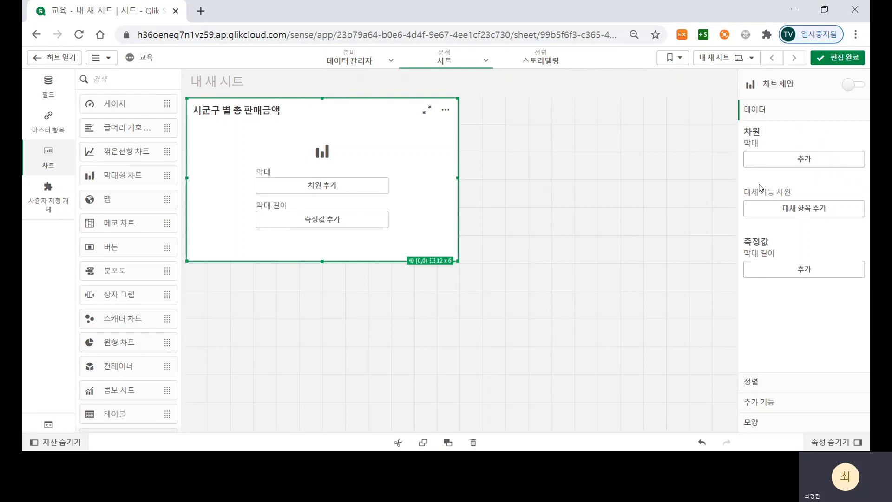
{"action": "left_click", "coordinate": [803, 160]}
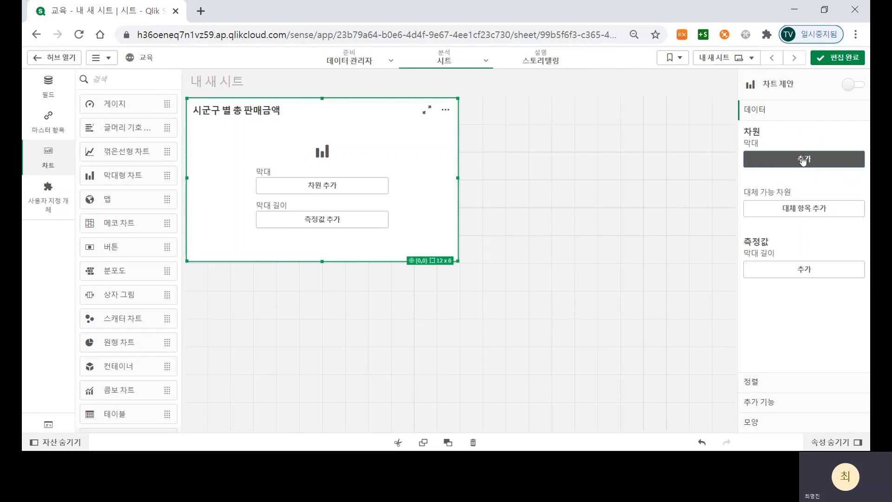
{"action": "type", "text": "시군구"}
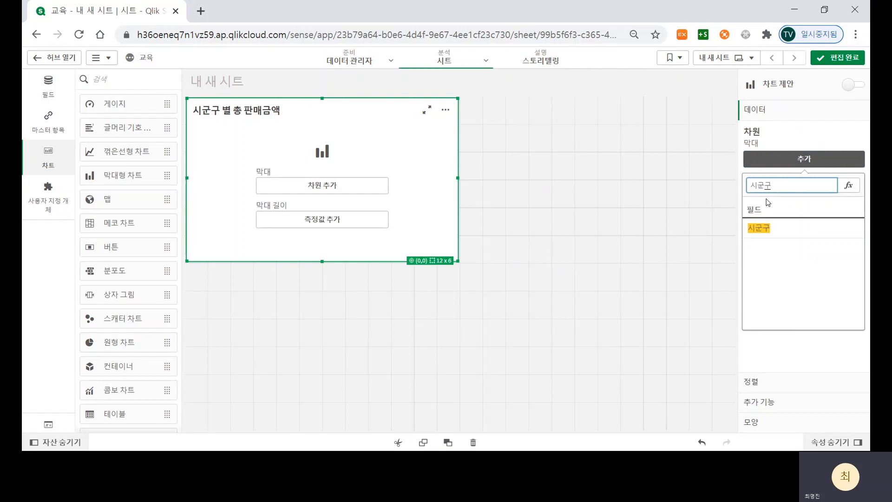
{"action": "left_click", "coordinate": [770, 226]}
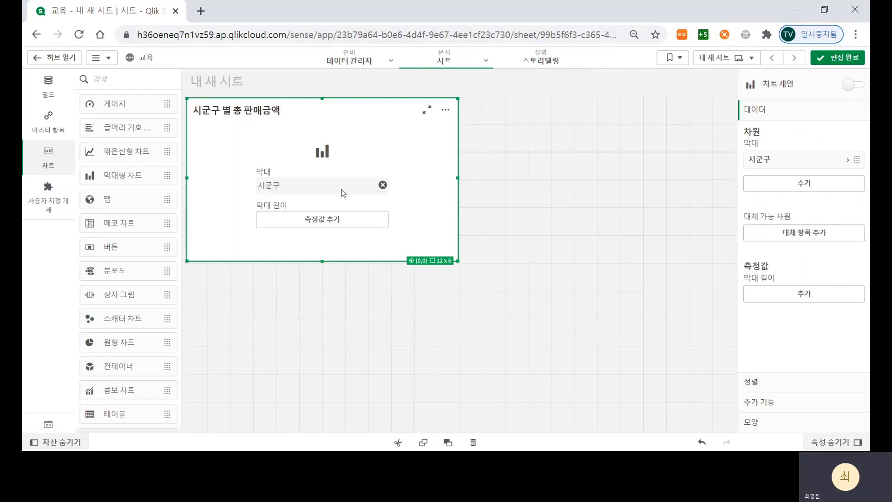
- Add the measure Sum([총 판매액]) as the chart's bar length
{"action": "left_click", "coordinate": [790, 295]}
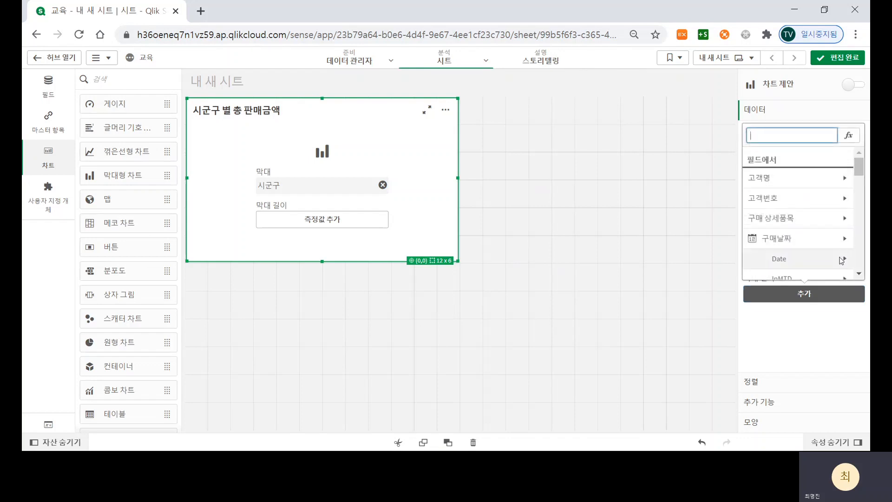
{"action": "type", "text": "쳐월"}
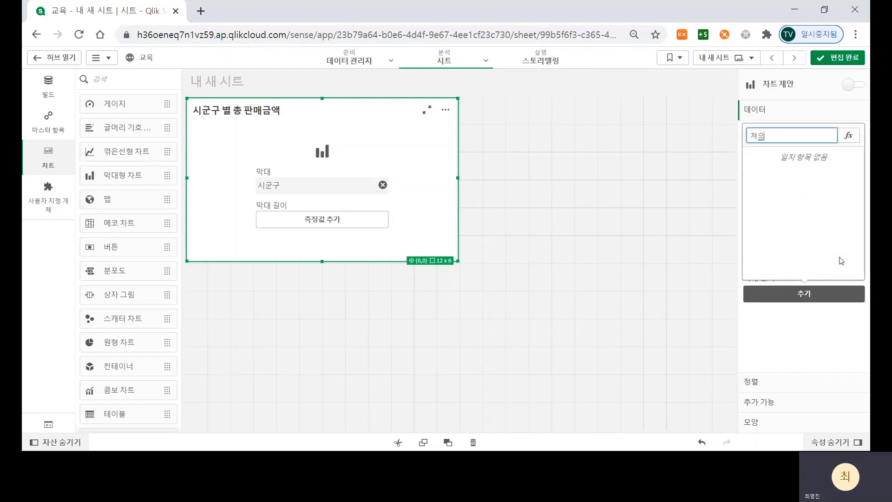
{"action": "key", "text": "BackSpace"}
{"action": "key", "text": "BackSpace"}
{"action": "type", "text": "총 판매"}
{"action": "left_click", "coordinate": [782, 179]}
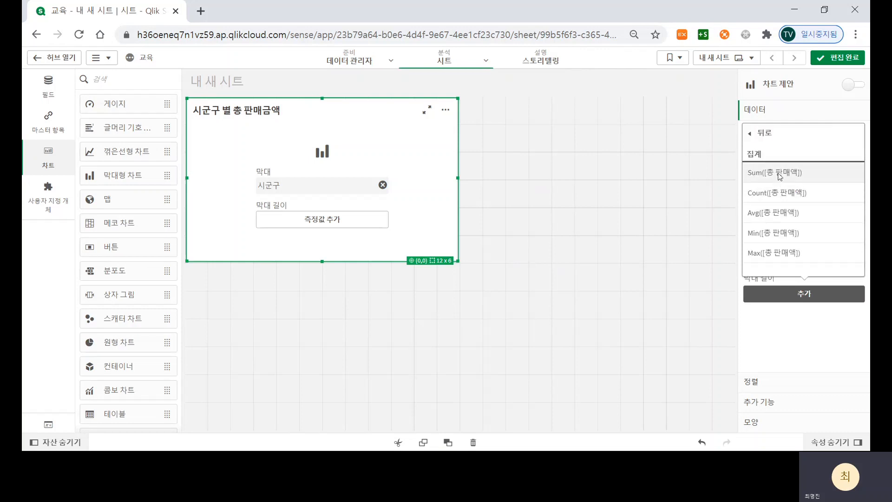
{"action": "left_click", "coordinate": [780, 176]}
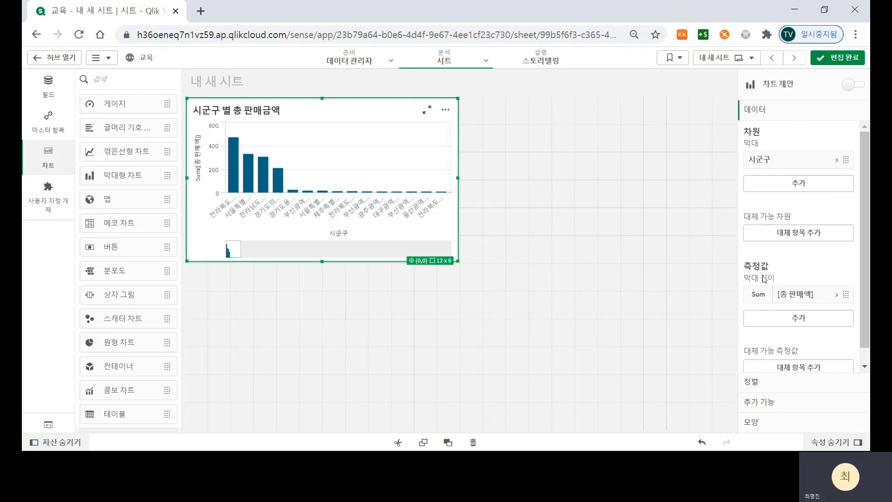
- Set the label of the Sum([총 판매액]) measure to "총 판매금액"
{"action": "left_click", "coordinate": [807, 296]}
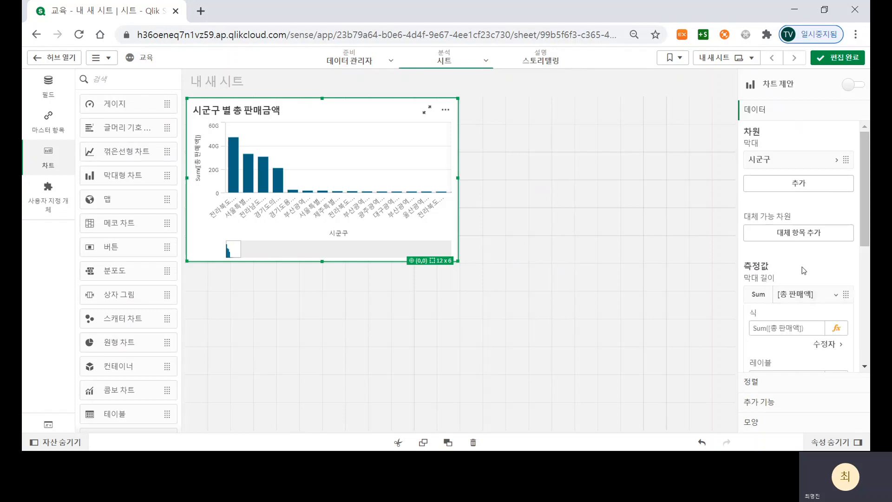
{"action": "left_click", "coordinate": [794, 311]}
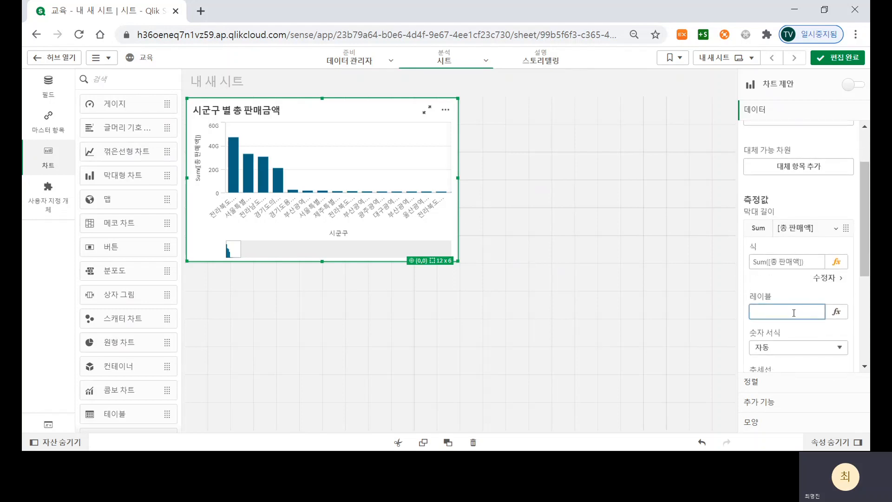
{"action": "type", "text": "총 판매금ㅇ"}
{"action": "key", "text": "Return"}
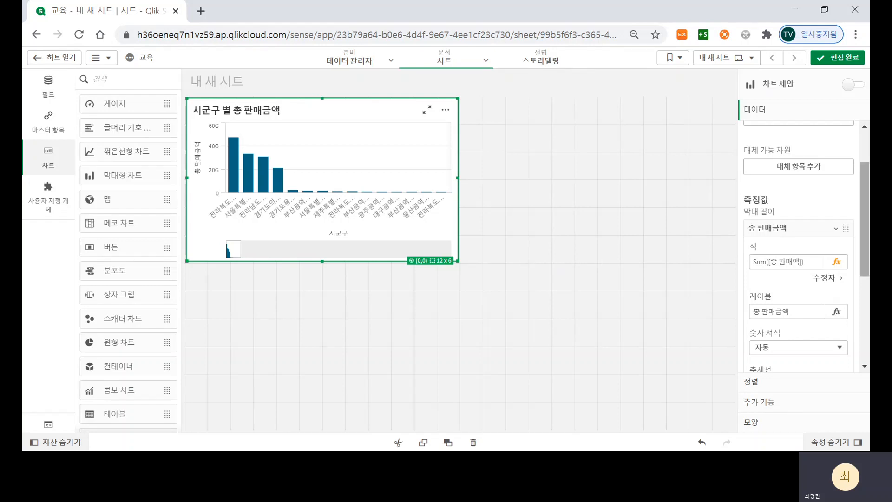
- Set the measure's number format to currency (화폐) with the format pattern "$ ###0;-$ ###0"
{"action": "scroll", "coordinate": [793, 320], "scroll_direction": "down", "scroll_amount": 2}
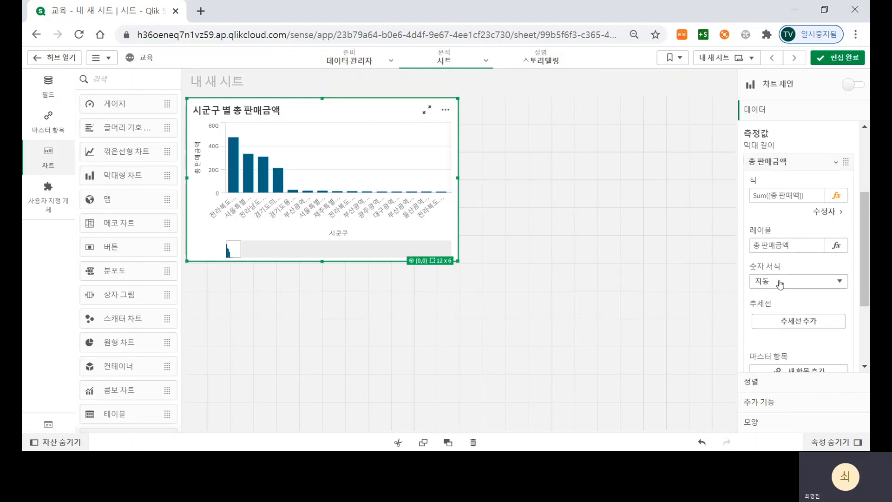
{"action": "left_click", "coordinate": [778, 320]}
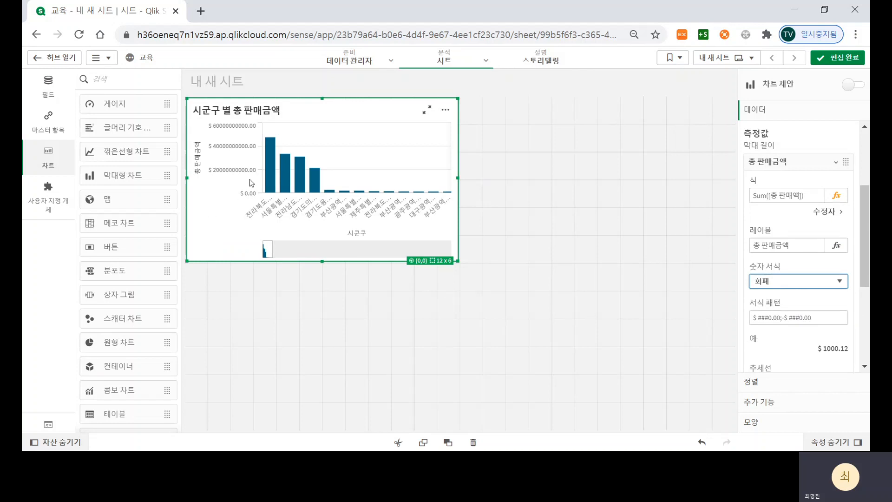
{"action": "left_click", "coordinate": [781, 319]}
{"action": "key", "text": "BackSpace"}
{"action": "key", "text": "BackSpace"}
{"action": "key", "text": "BackSpace"}
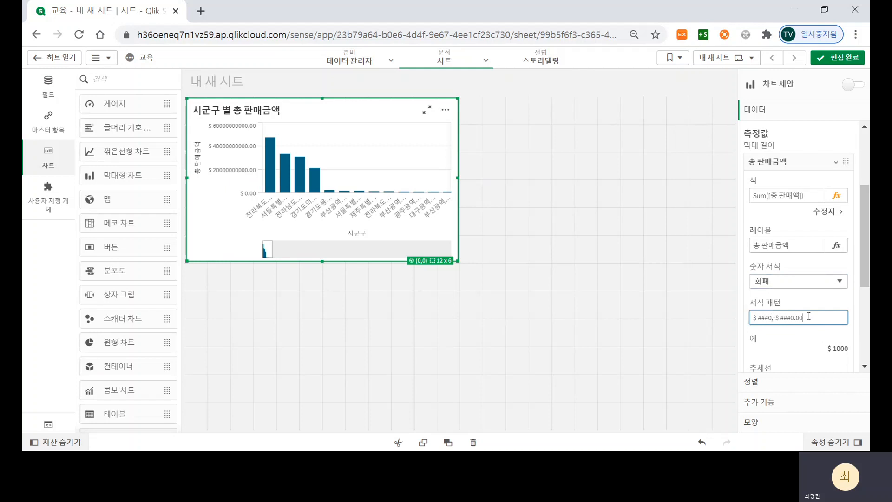
{"action": "key", "text": "Return"}
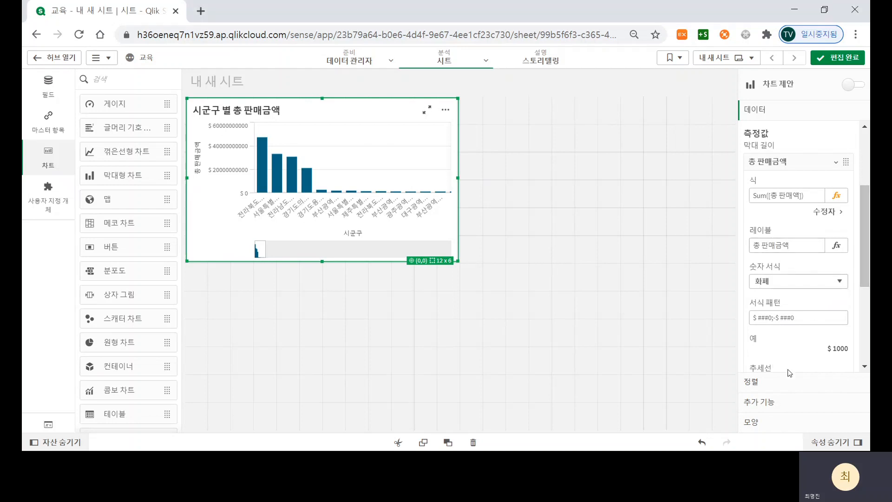
- Try the horizontal (가로) bar orientation in the chart's appearance settings and return to vertical (세로)
{"action": "left_click", "coordinate": [772, 425]}
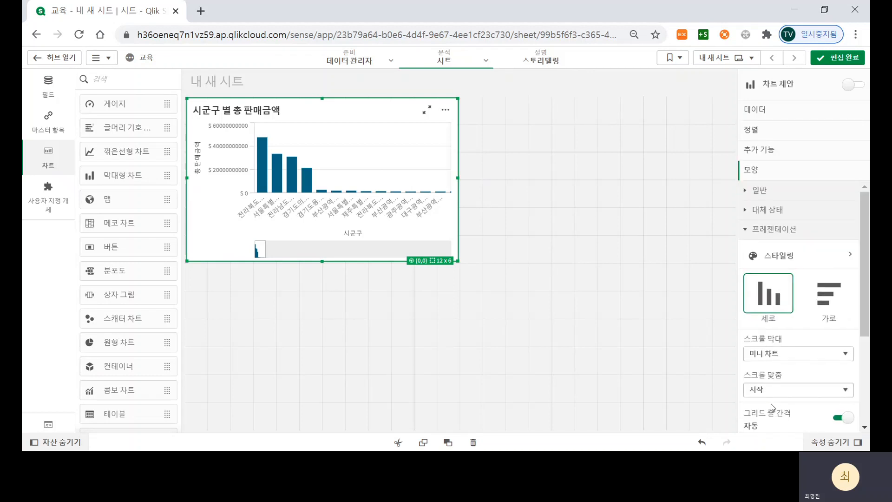
{"action": "scroll", "coordinate": [812, 222], "scroll_direction": "down", "scroll_amount": 3}
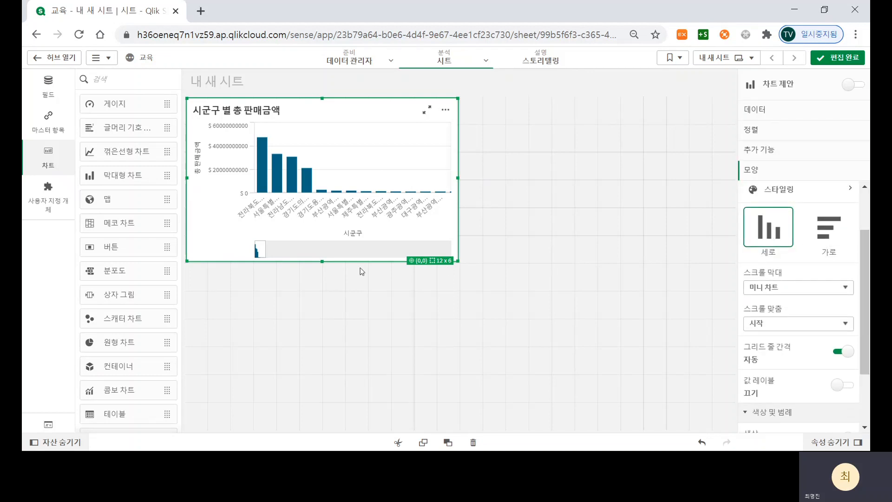
{"action": "left_click", "coordinate": [825, 238]}
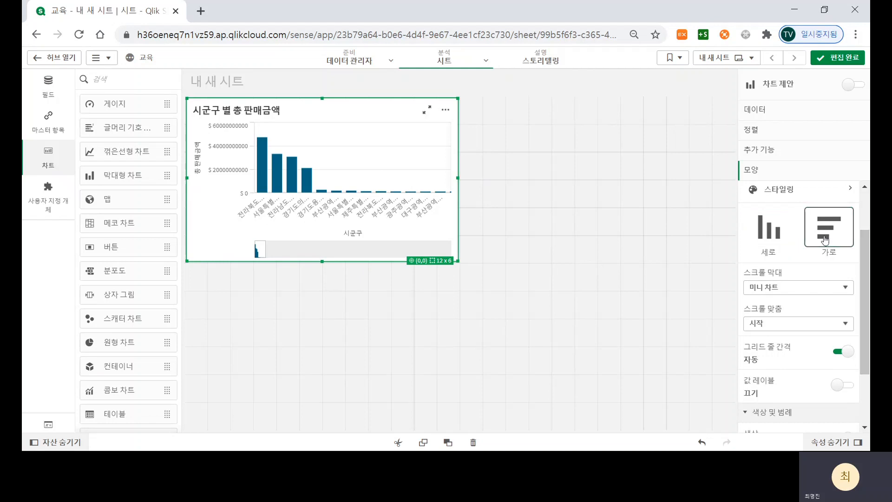
{"action": "left_click", "coordinate": [754, 234]}
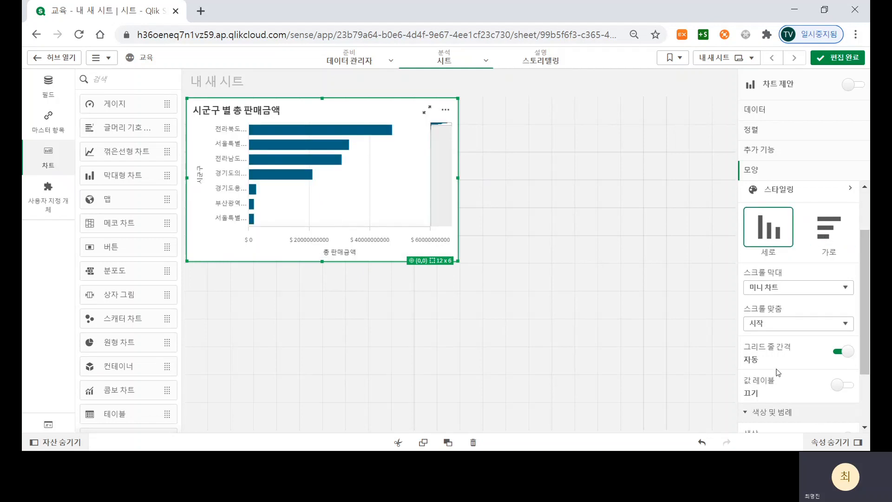
- Turn off automatic colouring for the chart and colour the bars by dimension (차원 기준)
{"action": "scroll", "coordinate": [781, 365], "scroll_direction": "down", "scroll_amount": 3}
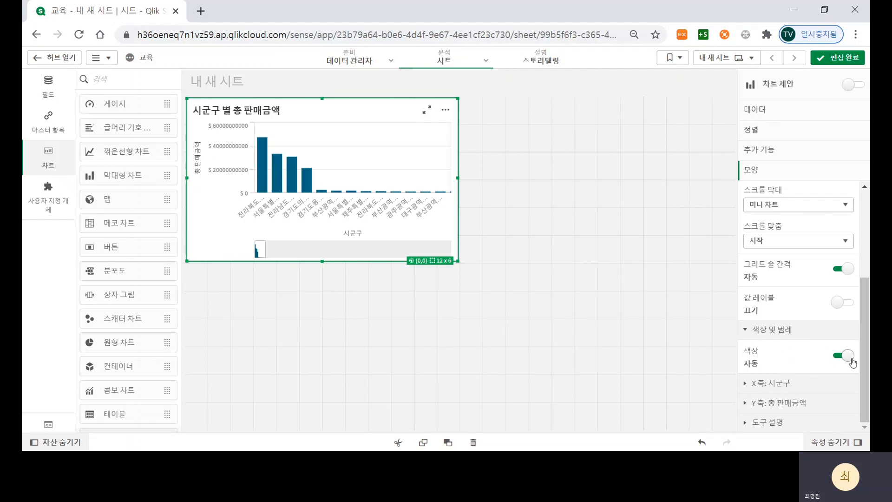
{"action": "left_click", "coordinate": [847, 359]}
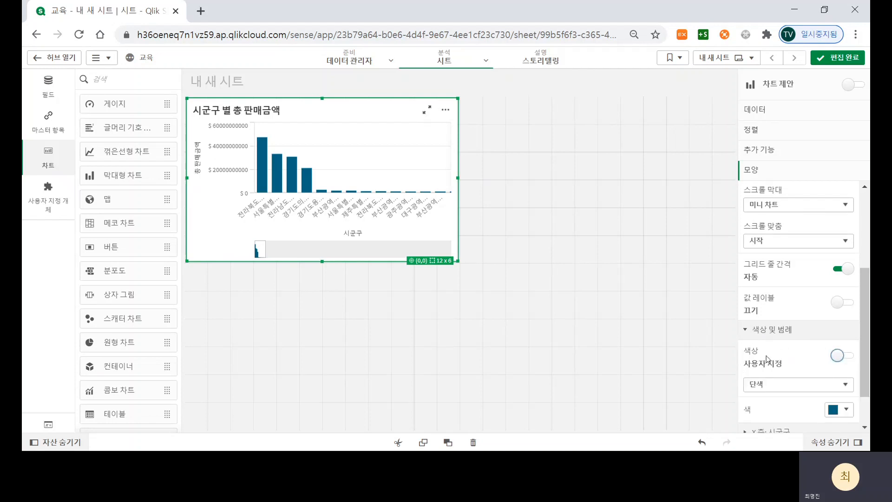
{"action": "scroll", "coordinate": [772, 354], "scroll_direction": "down", "scroll_amount": 1}
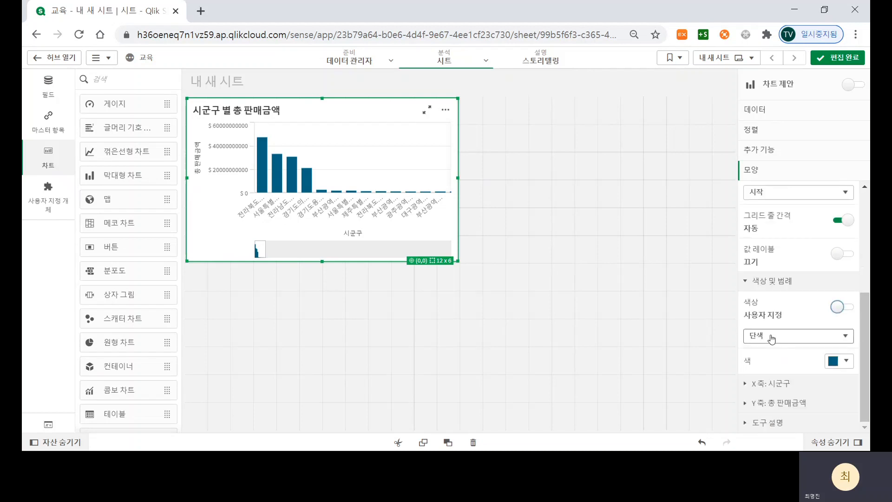
{"action": "left_click", "coordinate": [771, 336]}
{"action": "left_click", "coordinate": [785, 362]}
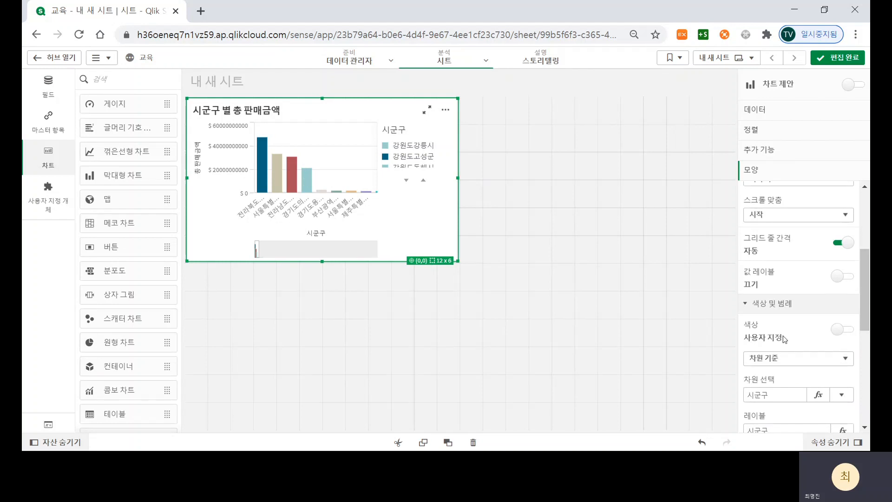
- Switch the custom bar colouring to by measure (측정값 기준)
{"action": "scroll", "coordinate": [756, 381], "scroll_direction": "down", "scroll_amount": 2}
{"action": "left_click", "coordinate": [796, 303]}
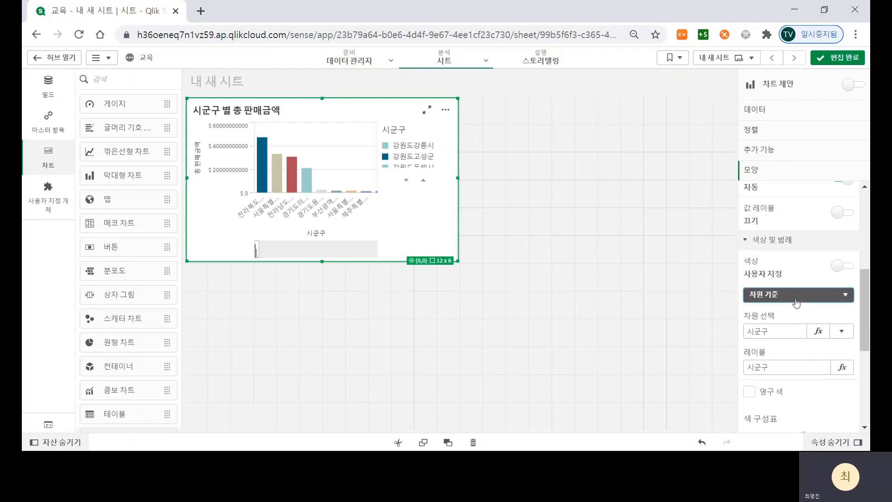
{"action": "left_click", "coordinate": [781, 324]}
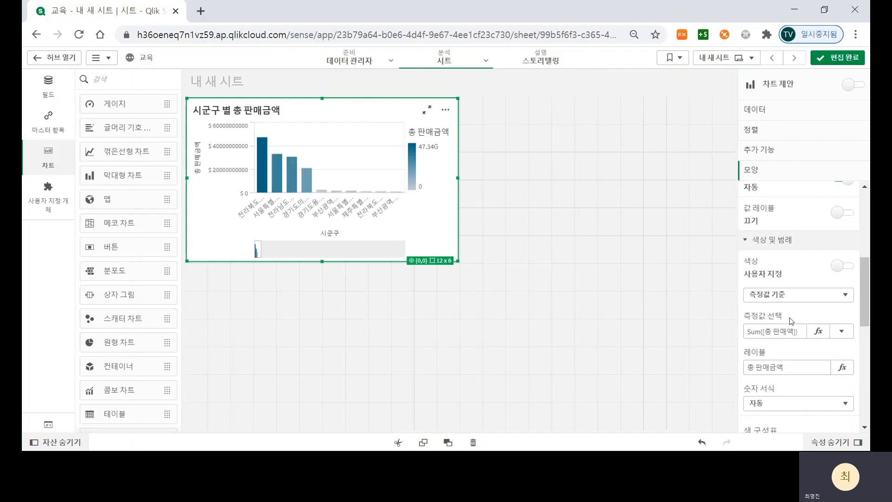
{"action": "left_click_drag", "start_coordinate": [746, 333], "coordinate": [796, 334]}
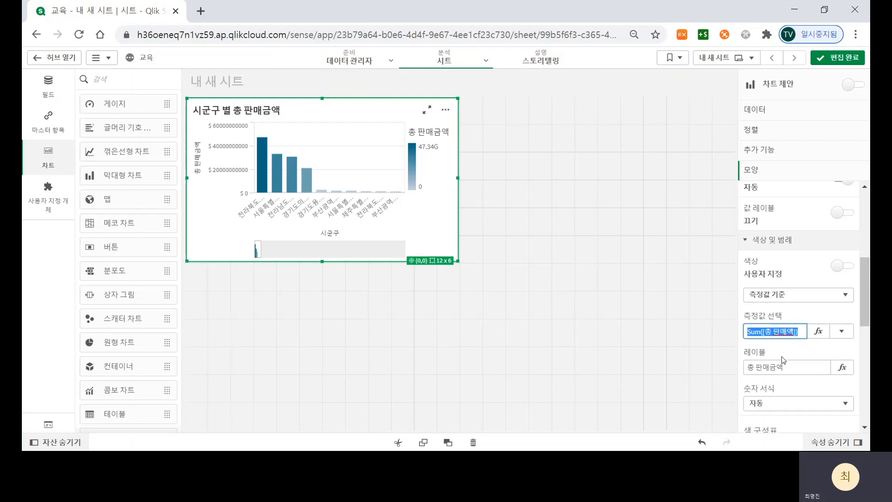
- Apply the diverging classes (분기 클래스) colour scheme to the bars and reverse its colours (색 반전)
{"action": "scroll", "coordinate": [783, 349], "scroll_direction": "down", "scroll_amount": 3}
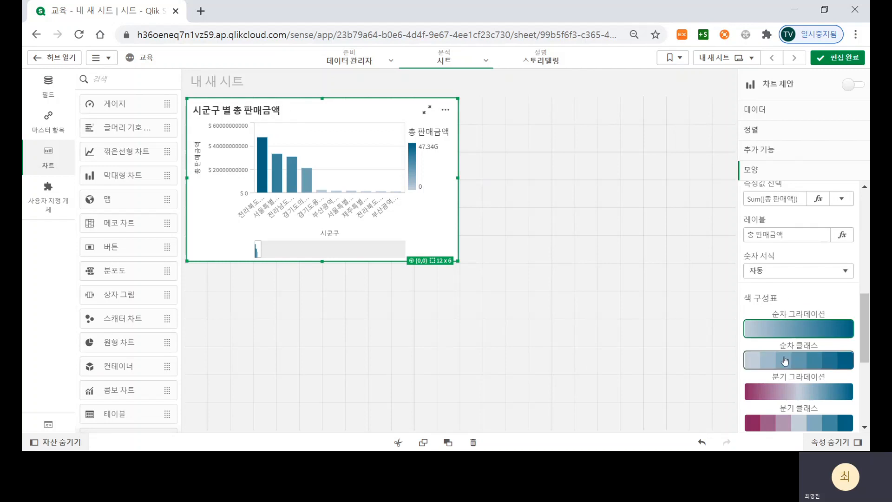
{"action": "scroll", "coordinate": [788, 297], "scroll_direction": "down", "scroll_amount": 2}
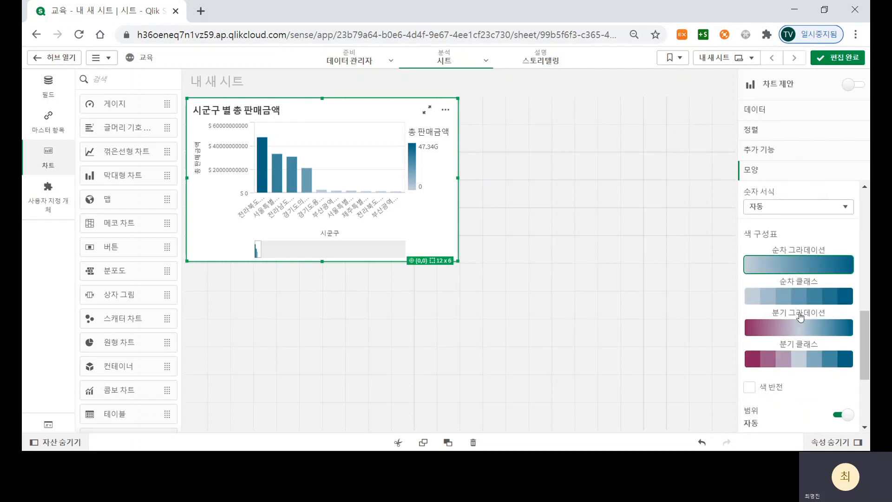
{"action": "left_click", "coordinate": [804, 360]}
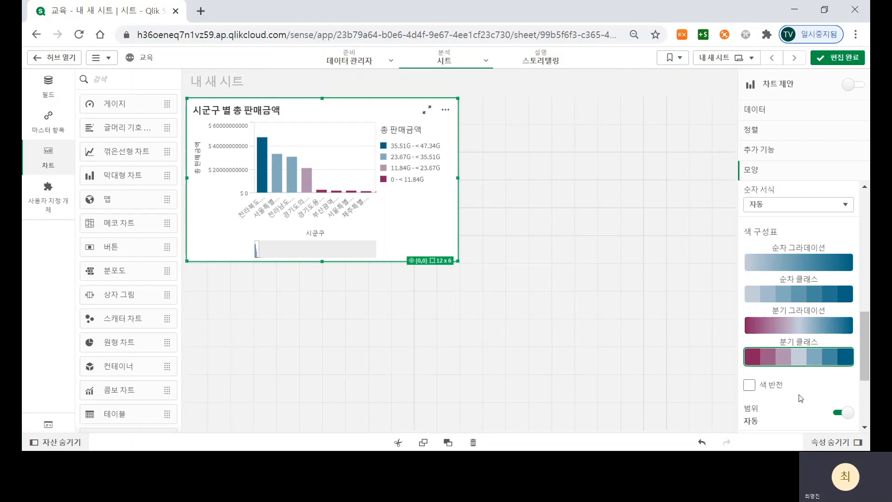
{"action": "left_click", "coordinate": [756, 387]}
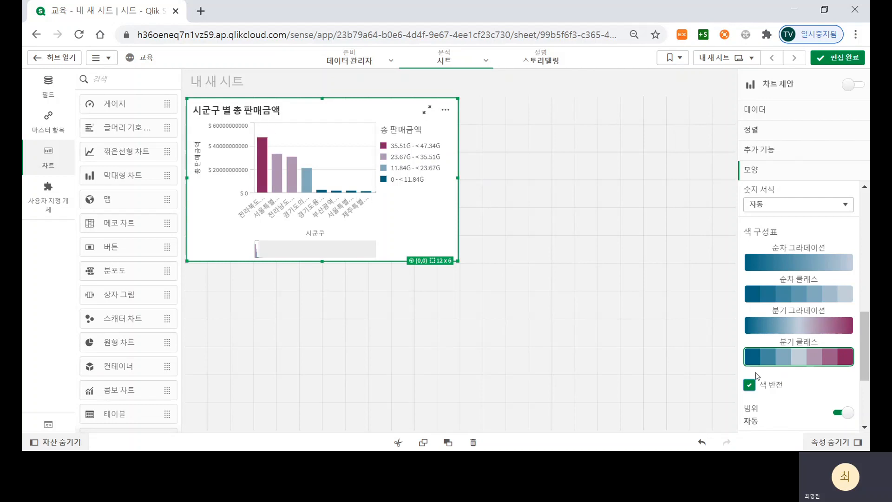
- Add a line chart (꺾은선형 차트) beside the bar chart and title it "날짜 별 구매 추이"
{"action": "scroll", "coordinate": [757, 375], "scroll_direction": "down", "scroll_amount": 3}
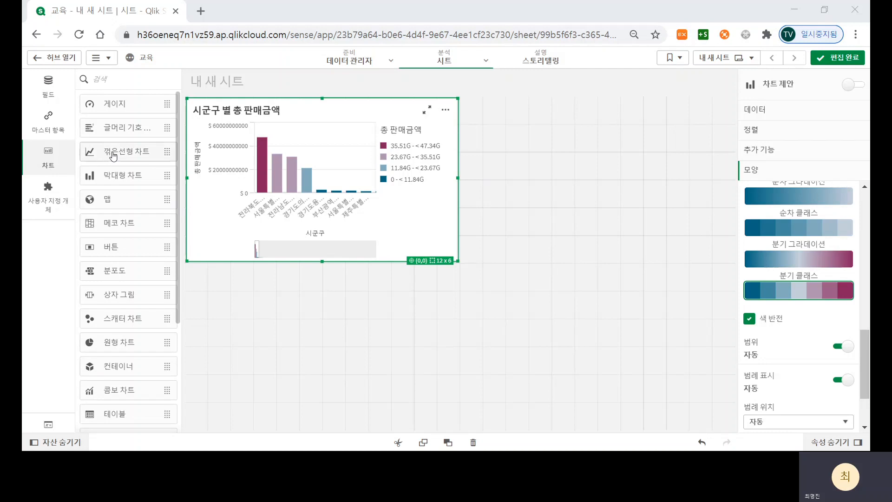
{"action": "left_click_drag", "start_coordinate": [113, 157], "coordinate": [572, 183]}
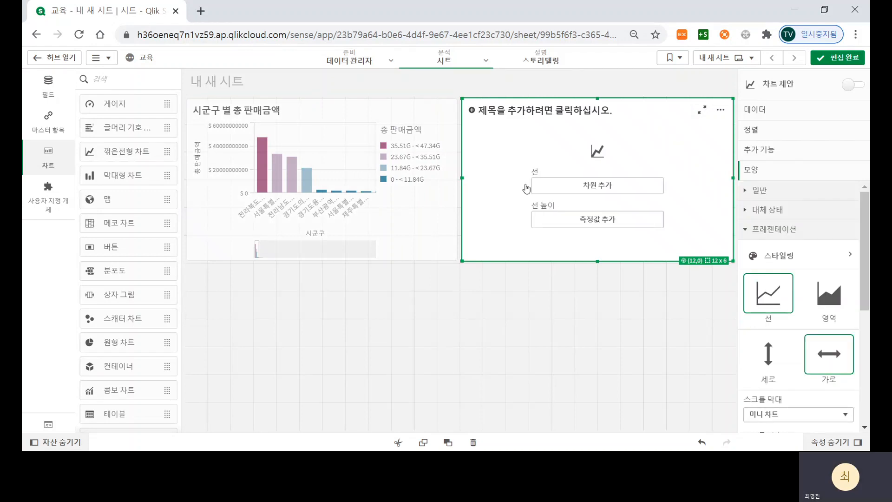
{"action": "left_click", "coordinate": [523, 120]}
{"action": "type", "text": "날짜 별 구매 추이"}
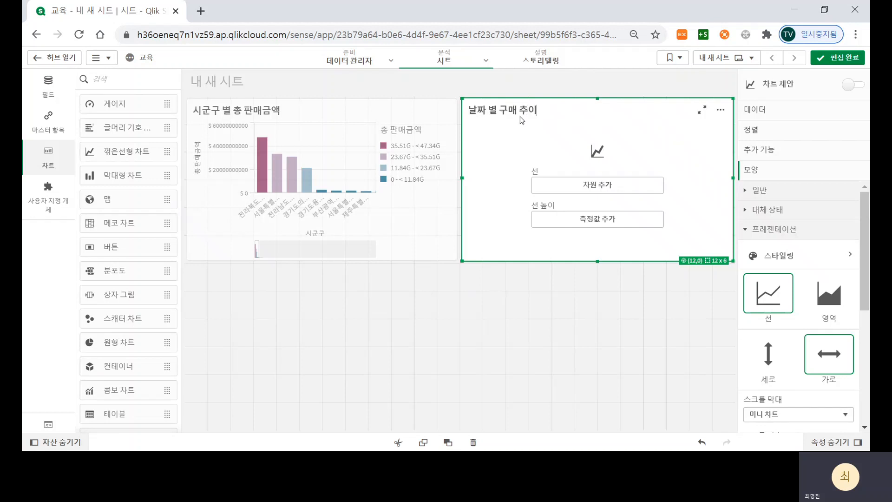
{"action": "key", "text": "Return"}
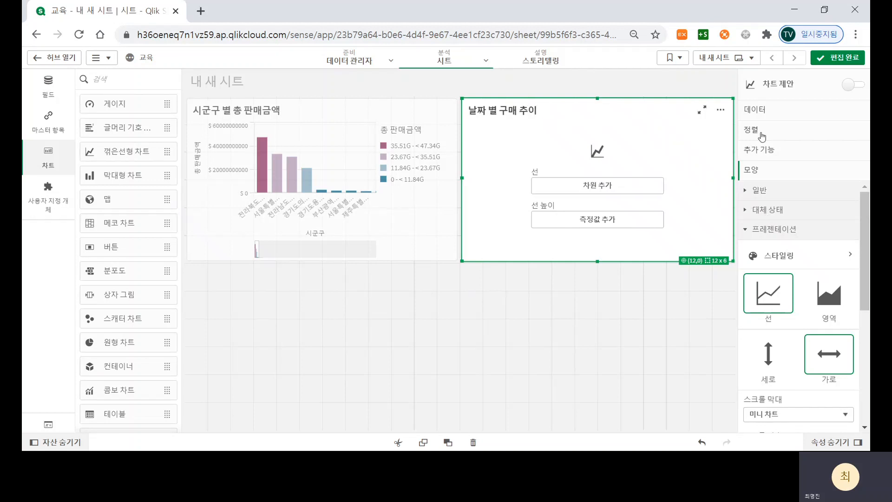
- Add the 구매날짜 field as the line chart's dimension
{"action": "left_click", "coordinate": [774, 116]}
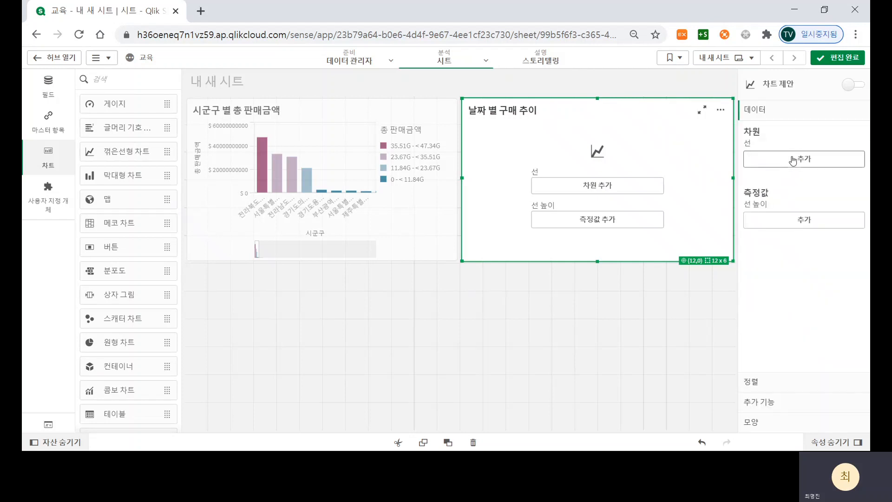
{"action": "left_click", "coordinate": [792, 160]}
{"action": "type", "text": "ㄱ구매"}
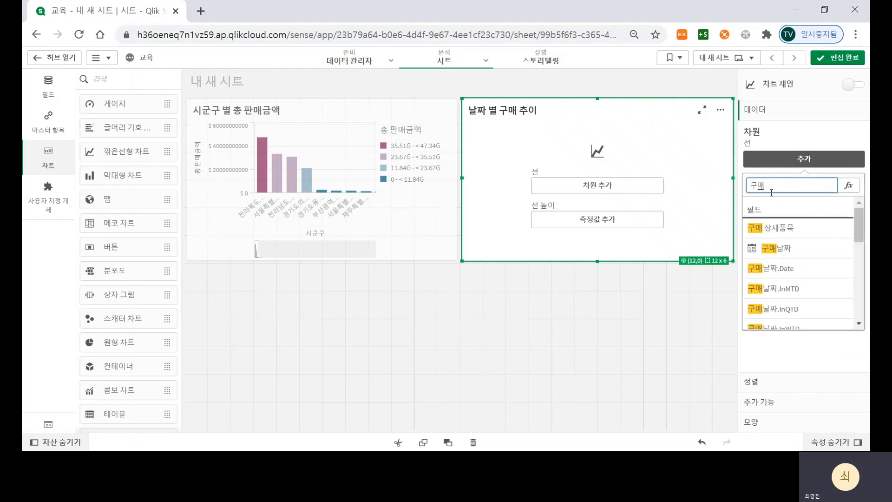
{"action": "left_click", "coordinate": [796, 249]}
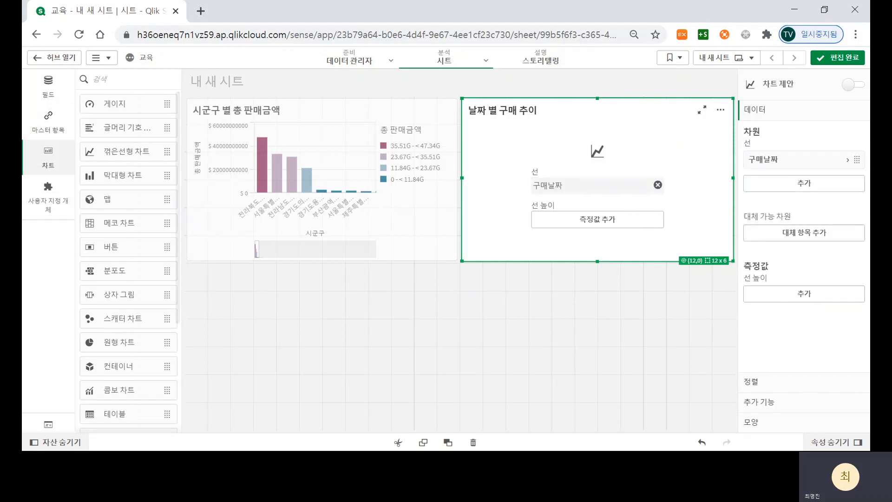
- Add the order number field (주문번호) as the line chart's measure with the Count aggregation
{"action": "left_click", "coordinate": [804, 295]}
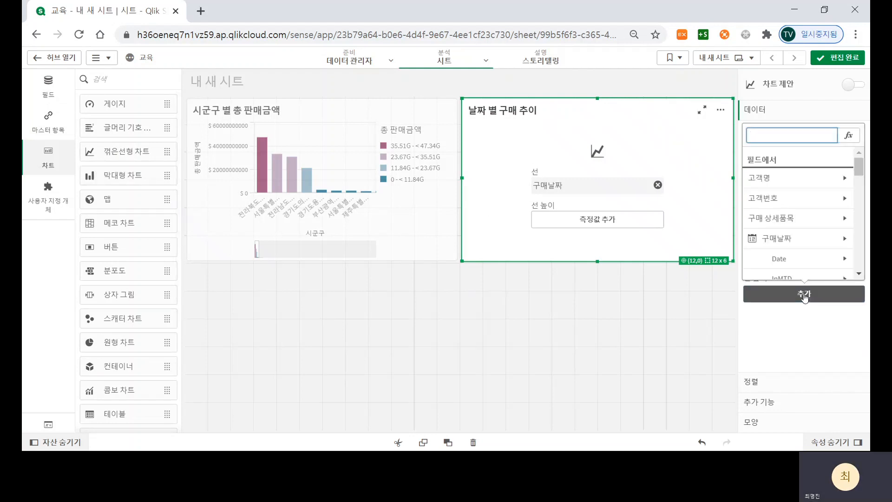
{"action": "left_click", "coordinate": [805, 299]}
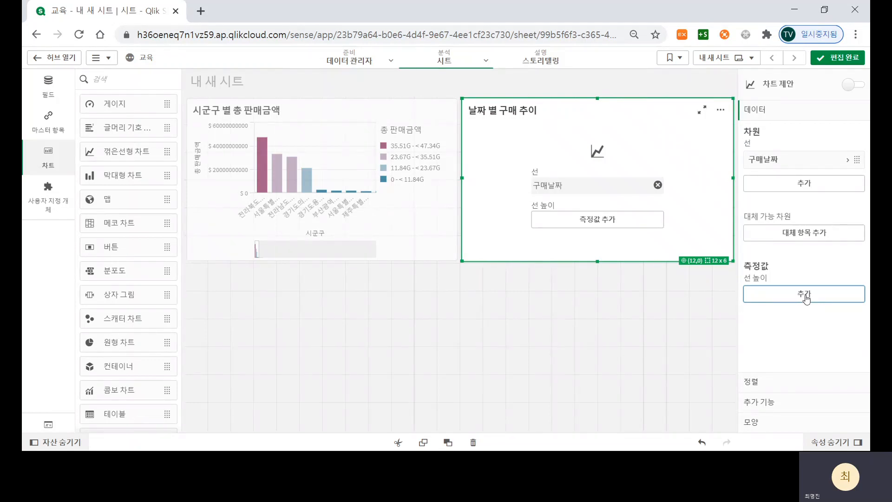
{"action": "left_click", "coordinate": [807, 297]}
{"action": "type", "text": "ㅈㅜ문"}
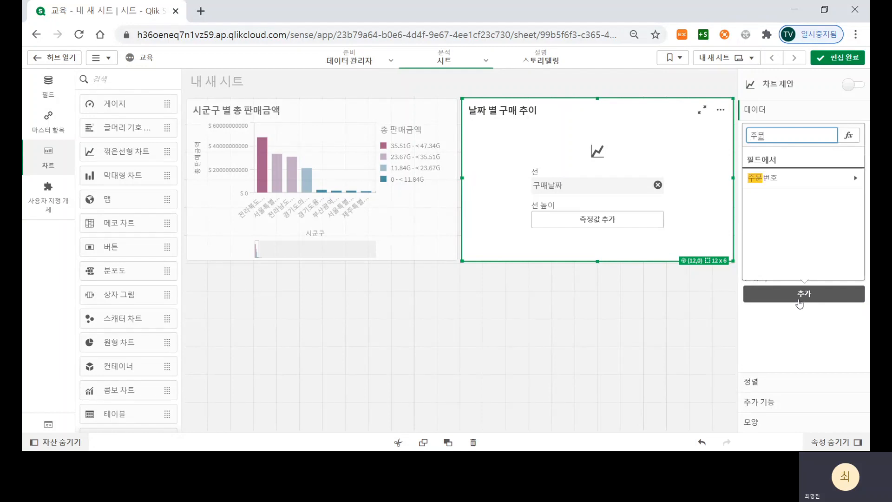
{"action": "left_click", "coordinate": [791, 179]}
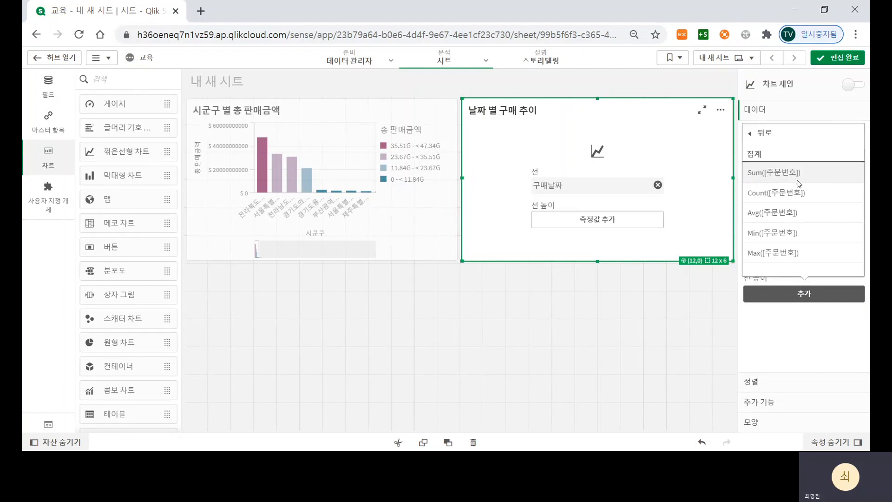
{"action": "left_click", "coordinate": [788, 192]}
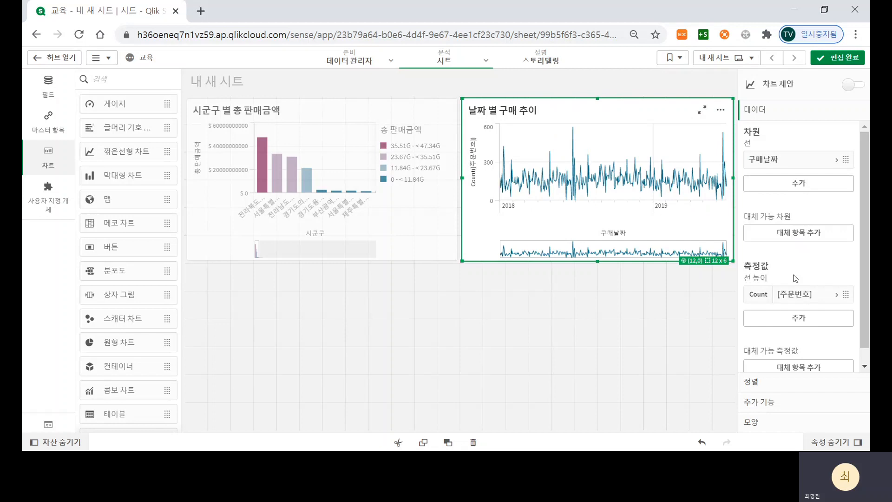
- Change the line chart's measure expression to Count(distinct [주문번호]) and apply it
{"action": "left_click", "coordinate": [822, 298]}
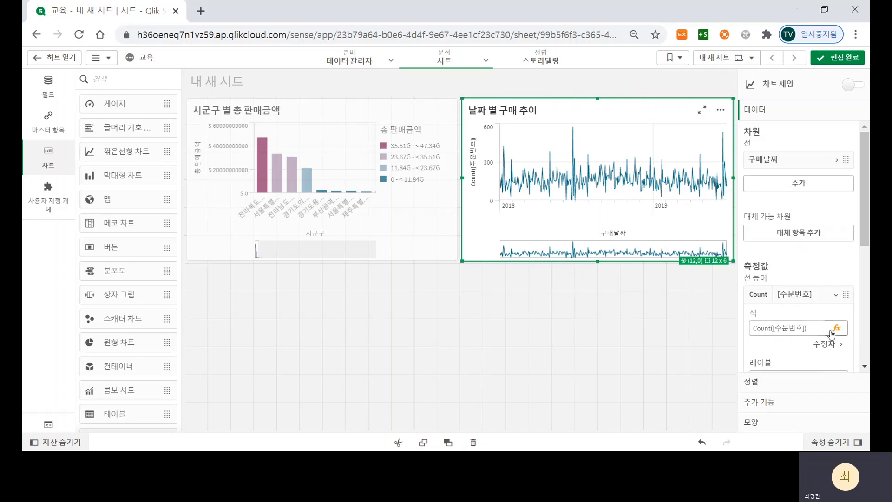
{"action": "left_click", "coordinate": [774, 328]}
{"action": "left_click", "coordinate": [837, 328]}
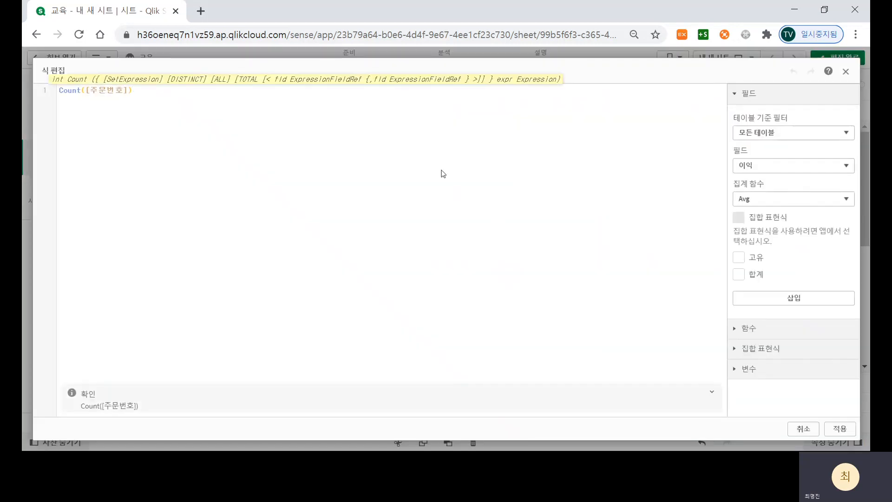
{"action": "type", "text": "ㅇd"}
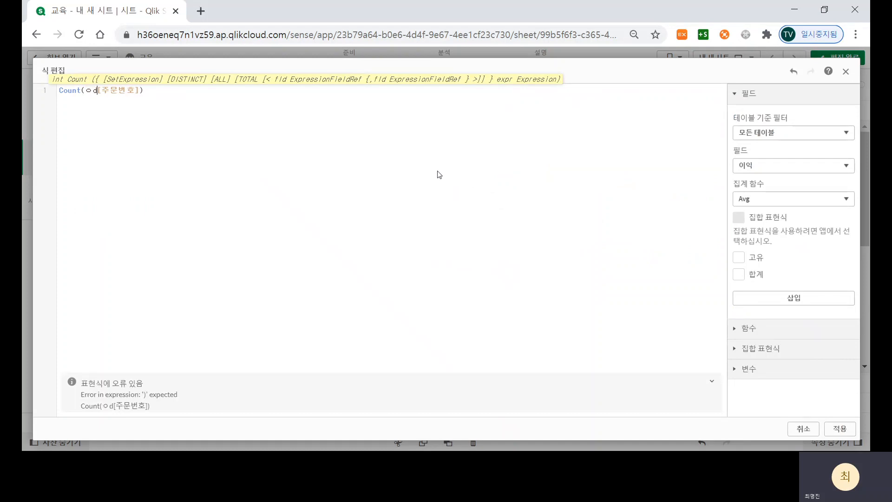
{"action": "key", "text": "BackSpace"}
{"action": "type", "text": "distinct"}
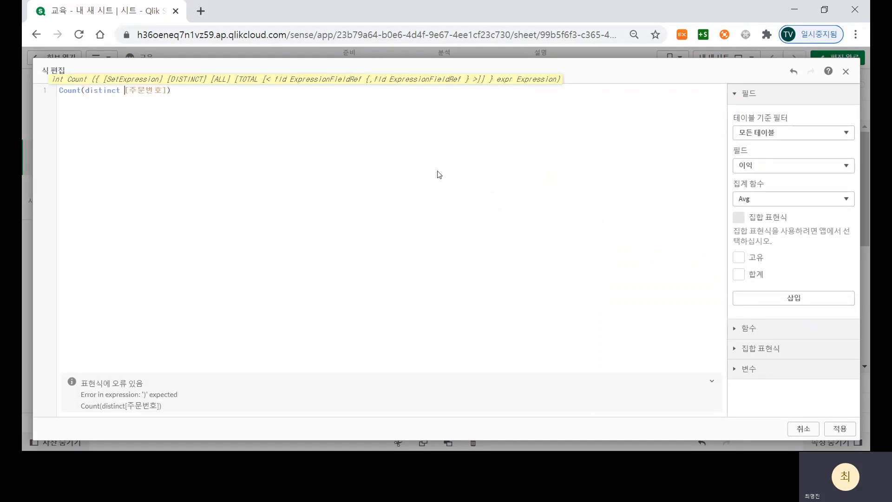
{"action": "left_click", "coordinate": [840, 429]}
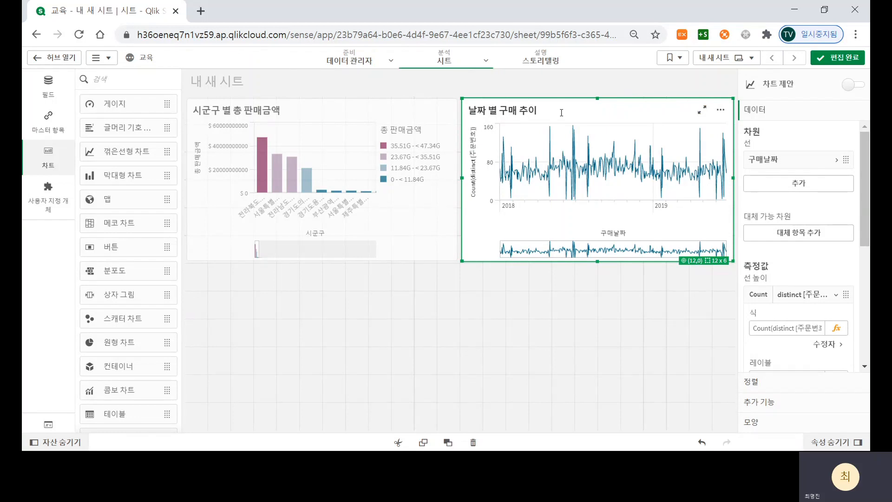
- Label the line chart's measure "주문 수"
{"action": "scroll", "coordinate": [808, 296], "scroll_direction": "down", "scroll_amount": 1}
{"action": "scroll", "coordinate": [809, 296], "scroll_direction": "down", "scroll_amount": 3}
{"action": "left_click", "coordinate": [791, 309]}
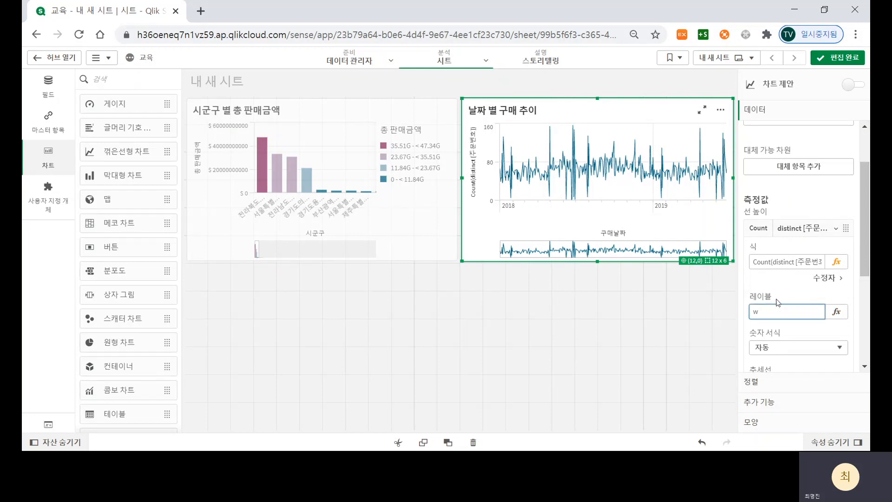
{"action": "type", "text": "주문 수"}
{"action": "key", "text": "Return"}
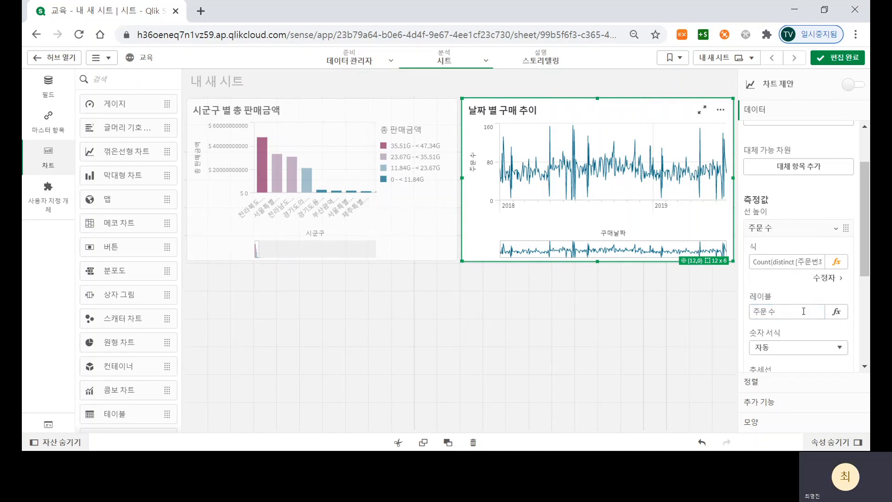
{"action": "left_click", "coordinate": [826, 226]}
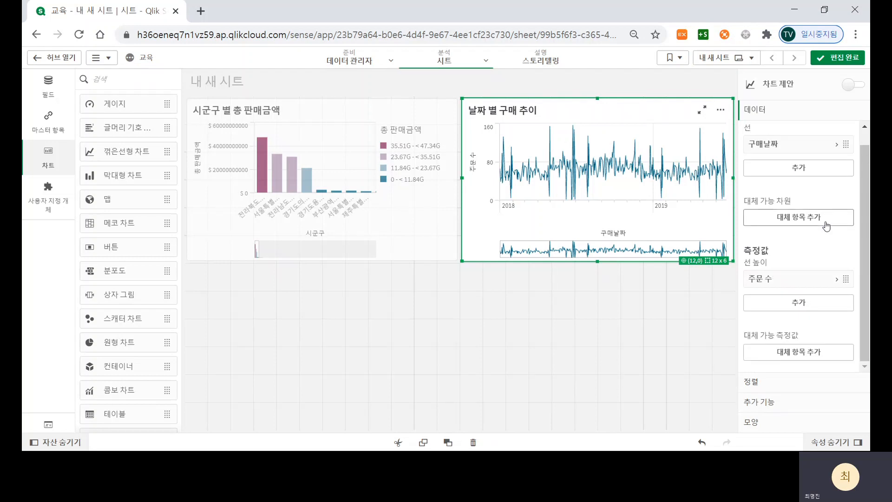
- Set the 주문 수 measure's number format to 숫자 with the simple format 1,000
{"action": "left_click", "coordinate": [832, 279]}
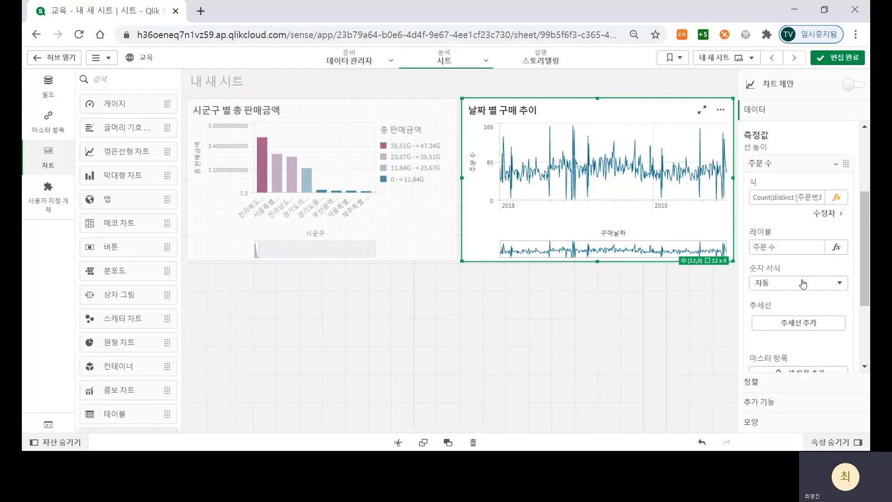
{"action": "left_click", "coordinate": [790, 306]}
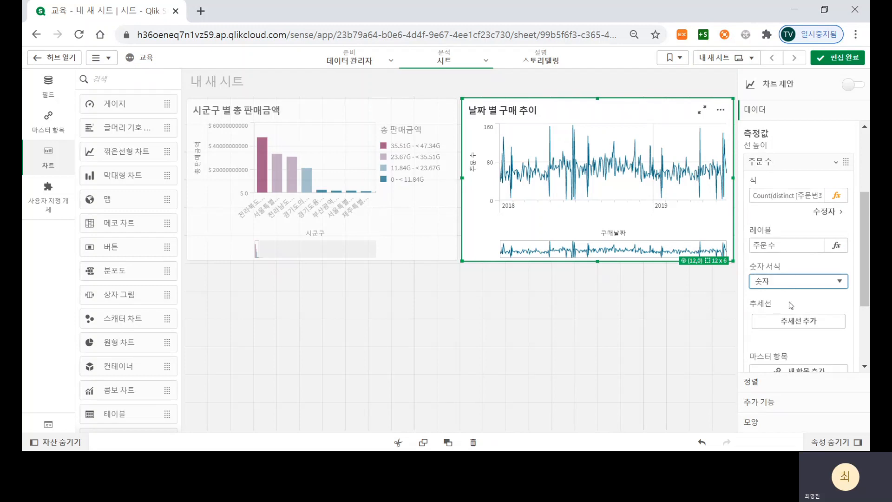
{"action": "left_click", "coordinate": [789, 272]}
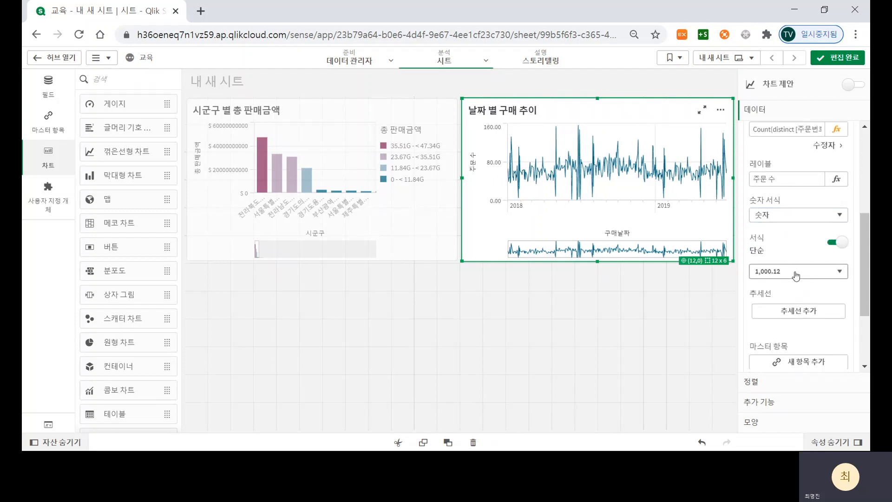
{"action": "left_click", "coordinate": [798, 290]}
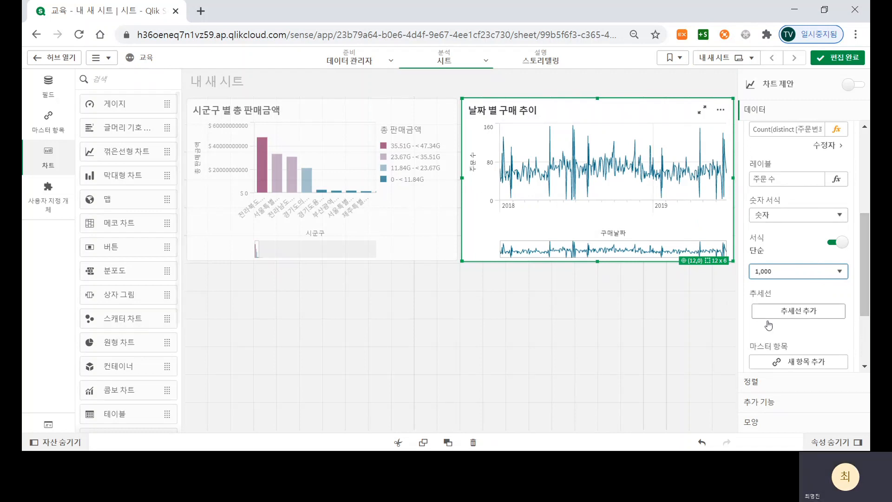
- Switch the line chart's presentation to the area (영역) style in its appearance settings
{"action": "scroll", "coordinate": [798, 316], "scroll_direction": "down", "scroll_amount": 2}
{"action": "left_click", "coordinate": [775, 422]}
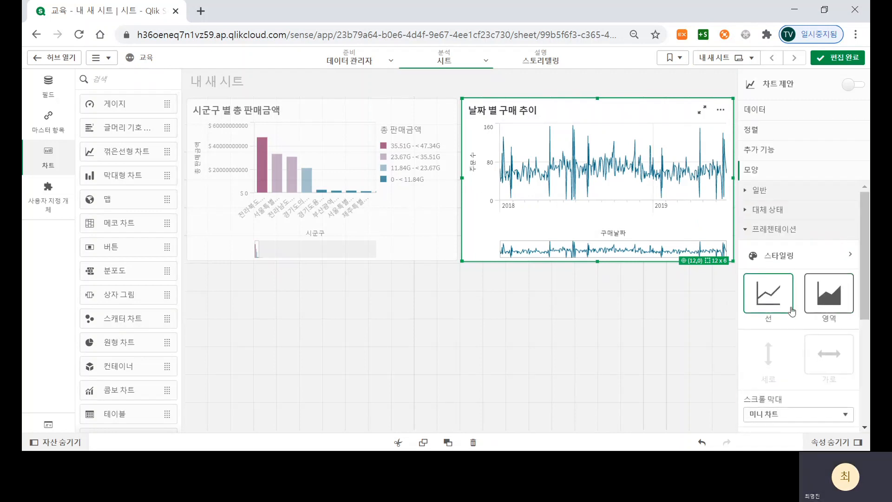
{"action": "left_click", "coordinate": [821, 302]}
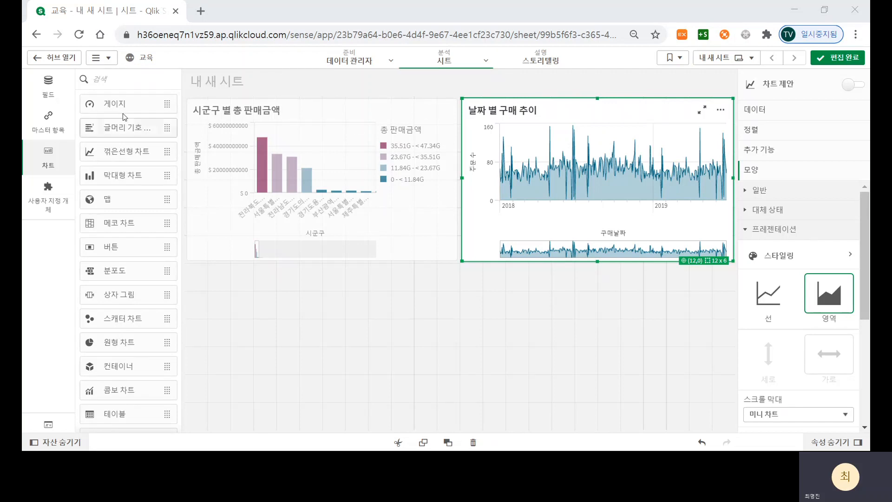
- List the fields of the 제품분류 table and delete the existing 제품분류 dimension from the master items
{"action": "left_click", "coordinate": [55, 85]}
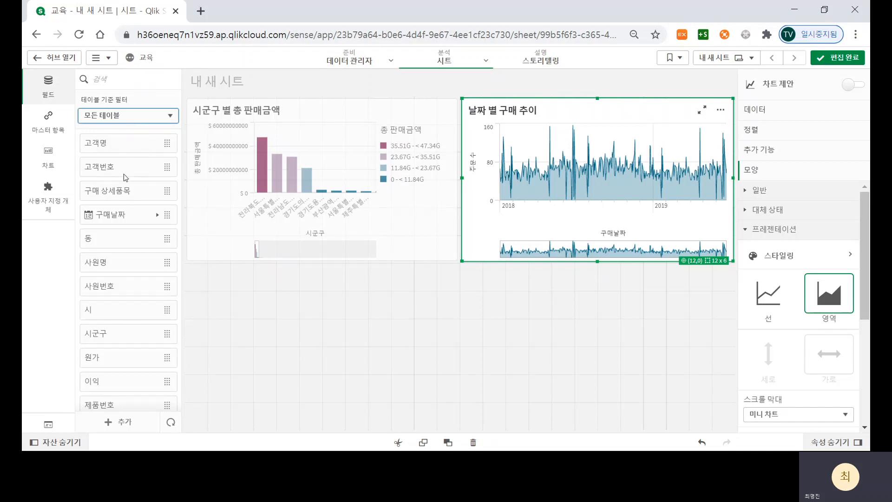
{"action": "left_click", "coordinate": [123, 180]}
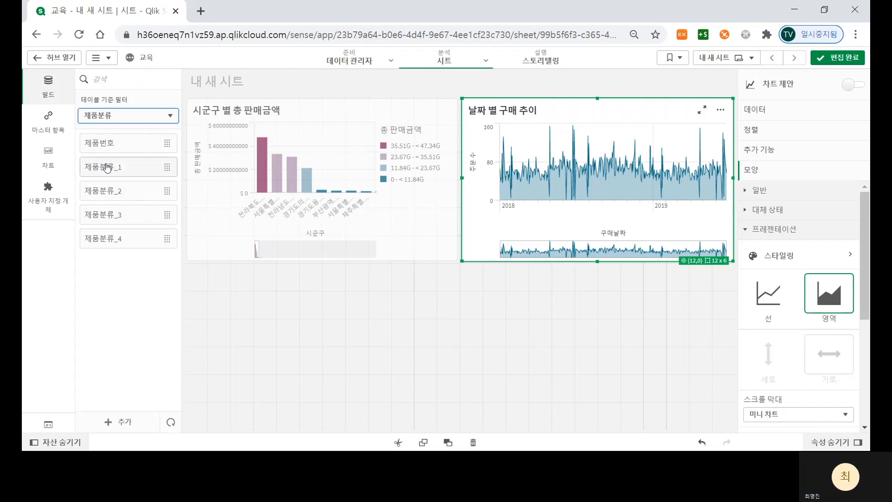
{"action": "left_click", "coordinate": [46, 119]}
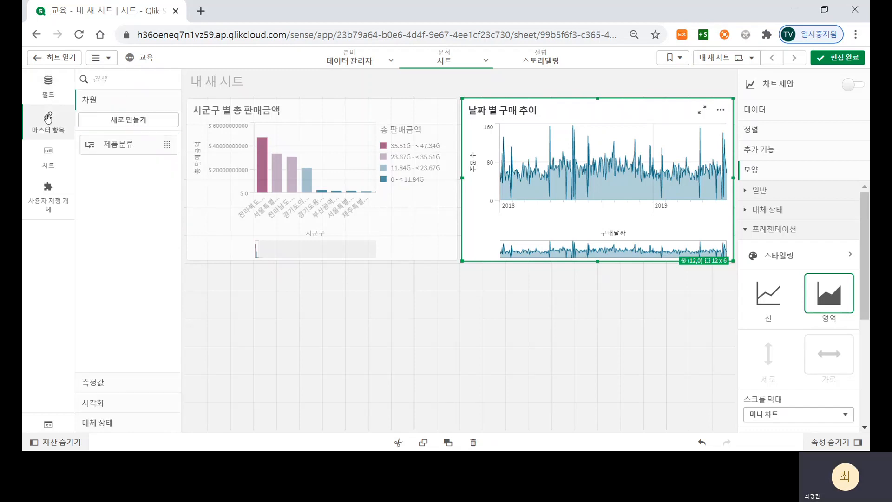
{"action": "right_click", "coordinate": [123, 148]}
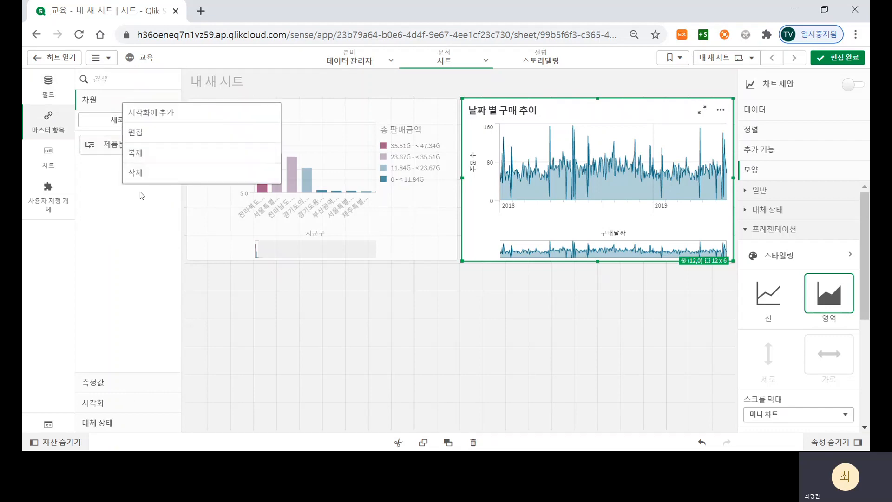
{"action": "left_click", "coordinate": [150, 177]}
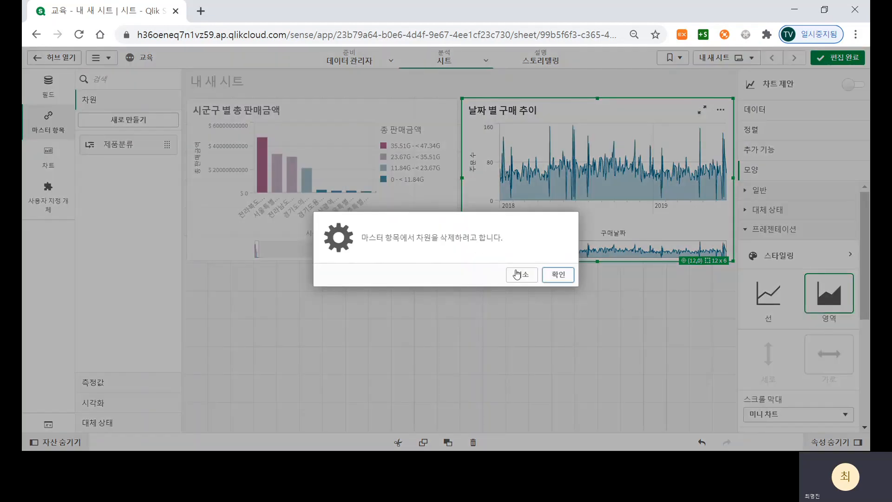
{"action": "left_click", "coordinate": [558, 275]}
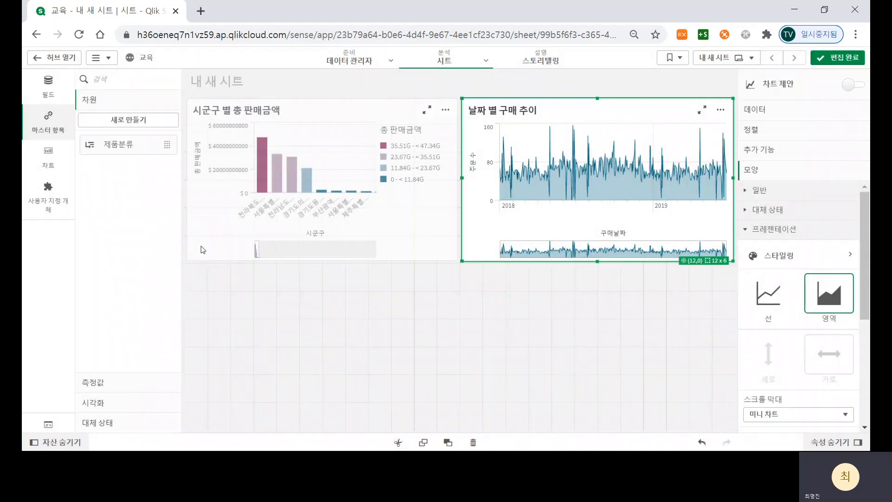
- Start a new drill-down master dimension using the fields 제품분류_1, 제품분류_2, 제품분류_3 and 제품분류_4 from the 제품분류 table
{"action": "left_click", "coordinate": [138, 122]}
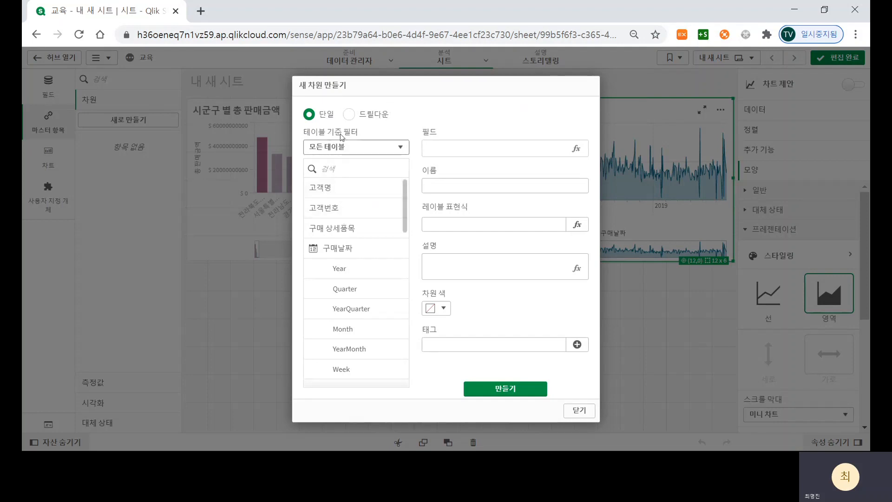
{"action": "left_click", "coordinate": [349, 114]}
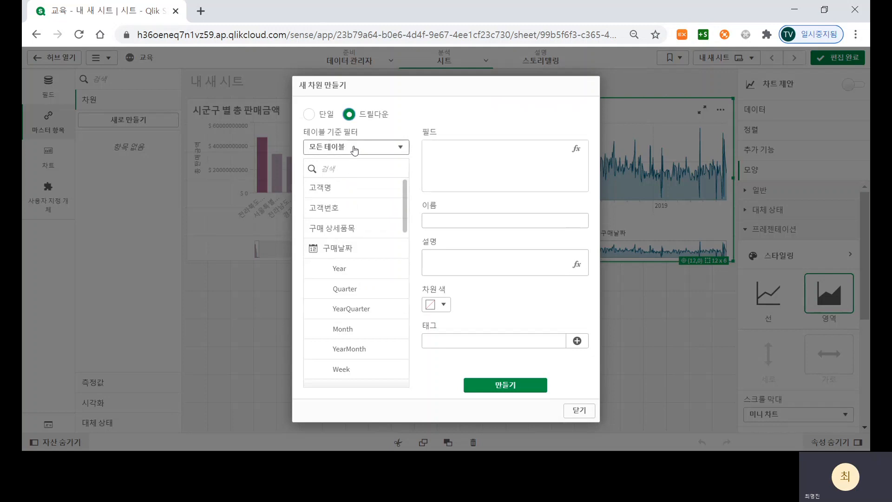
{"action": "left_click", "coordinate": [336, 210]}
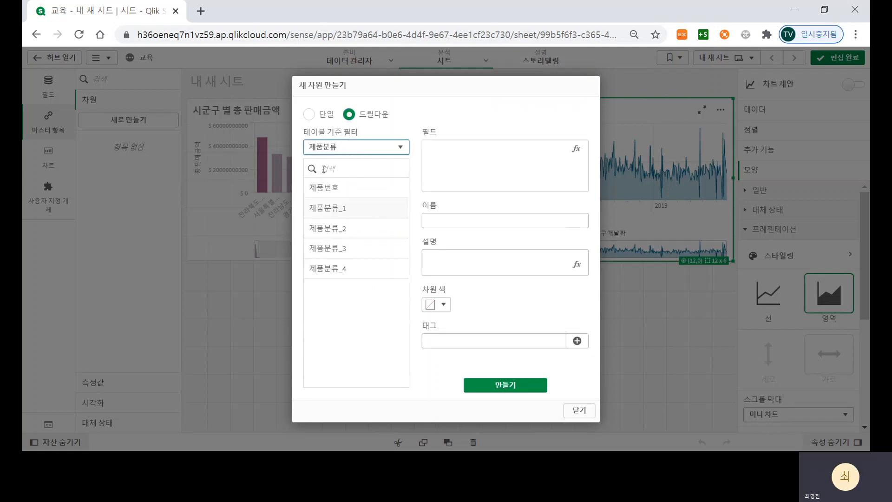
{"action": "left_click", "coordinate": [349, 212]}
{"action": "left_click", "coordinate": [348, 228]}
{"action": "left_click", "coordinate": [348, 249]}
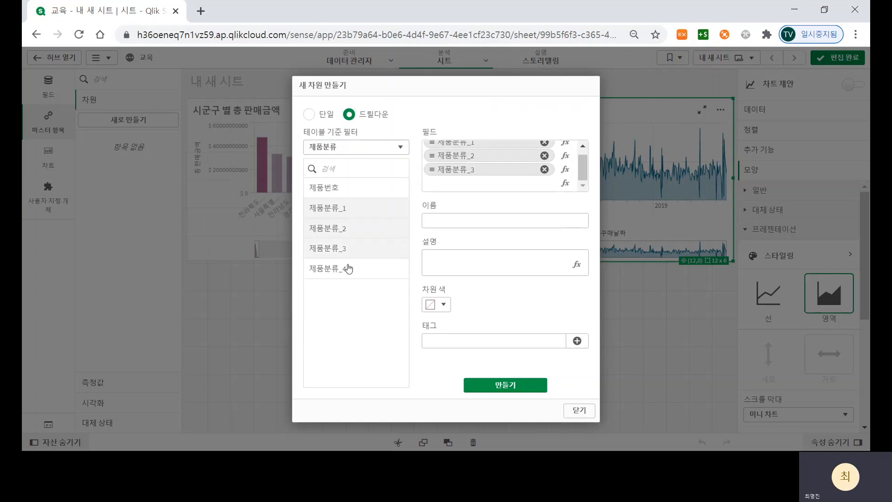
{"action": "left_click", "coordinate": [349, 269]}
{"action": "scroll", "coordinate": [448, 166], "scroll_direction": "up", "scroll_amount": 1}
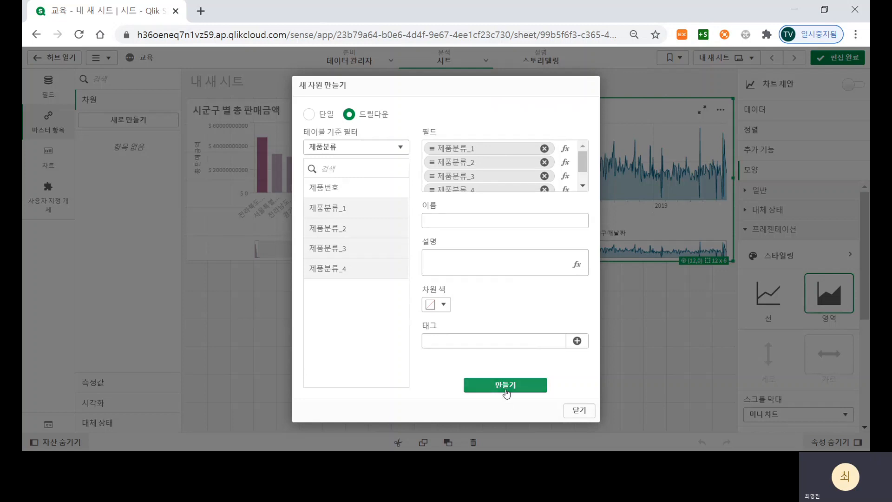
- Name the drill-down dimension 제품분류, create it and close the dimension dialog
{"action": "left_click", "coordinate": [483, 223]}
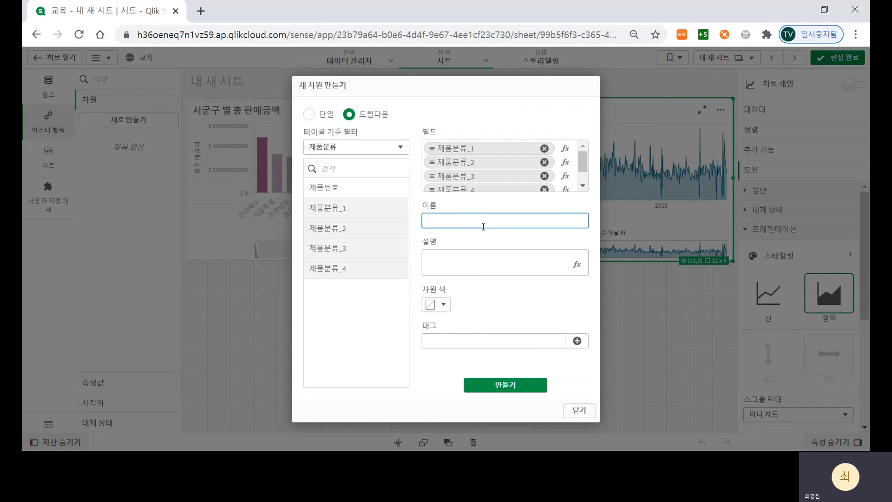
{"action": "type", "text": "제품분르"}
{"action": "left_click", "coordinate": [501, 384]}
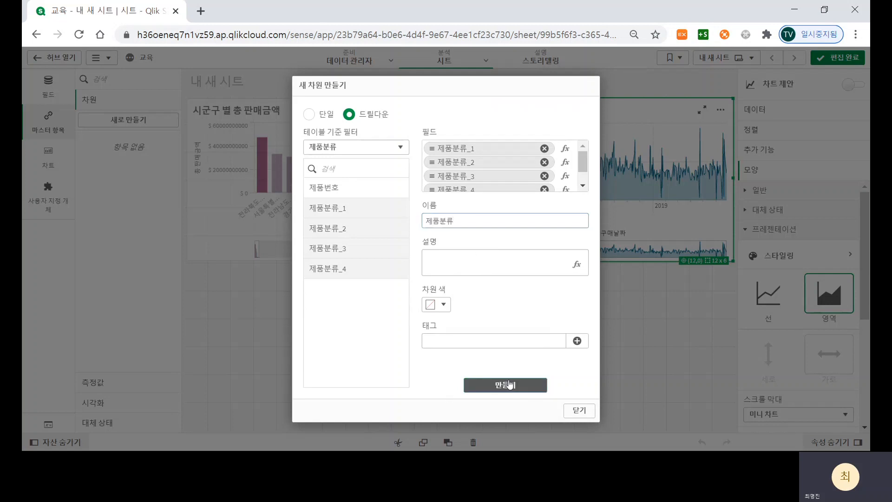
{"action": "left_click", "coordinate": [580, 411]}
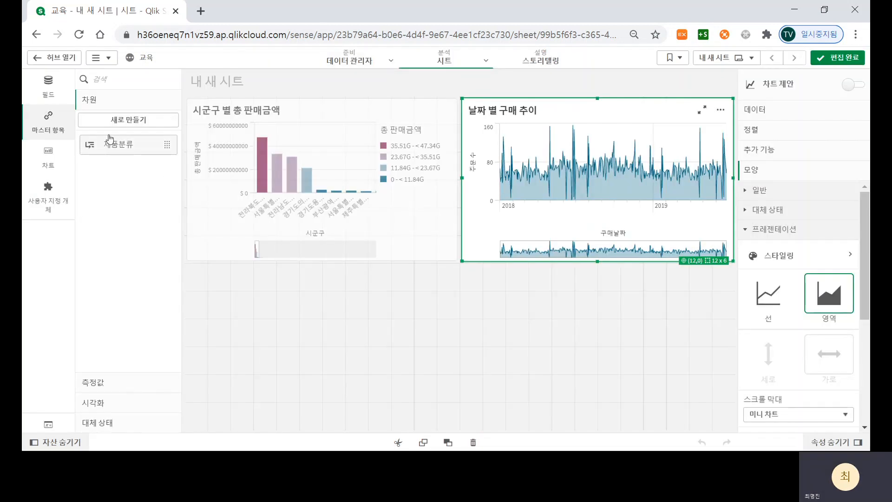
- Create a single master dimension from the 고객명 field, keeping the field name as its name
{"action": "left_click", "coordinate": [130, 122]}
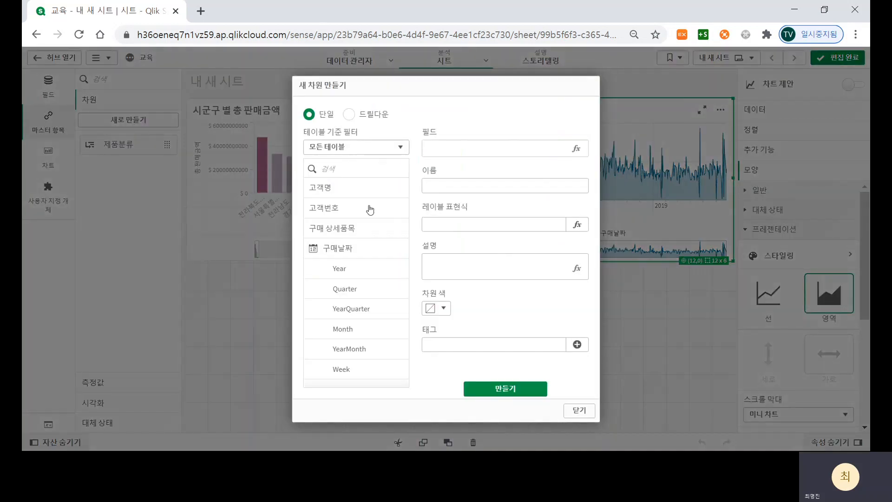
{"action": "left_click", "coordinate": [343, 191]}
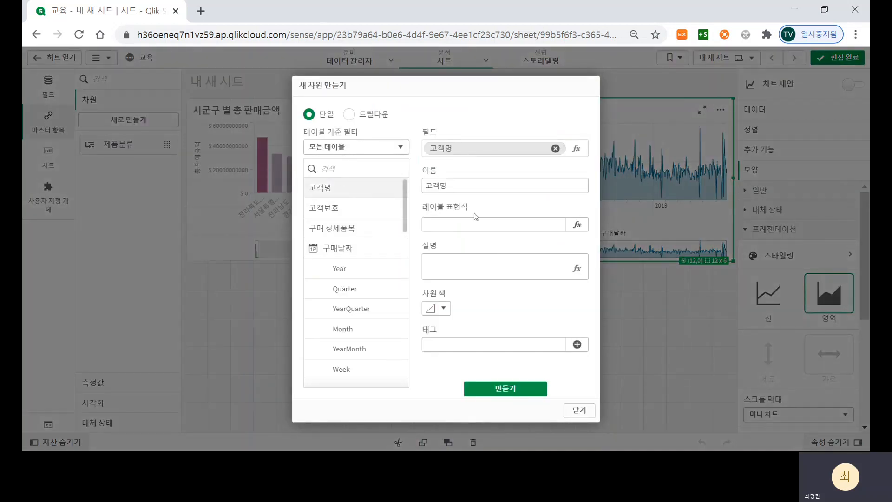
{"action": "left_click", "coordinate": [496, 386]}
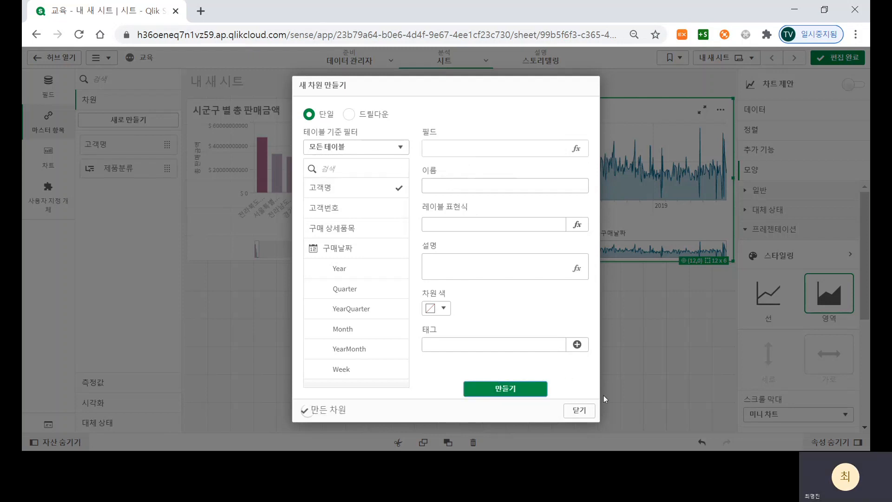
{"action": "left_click", "coordinate": [580, 410]}
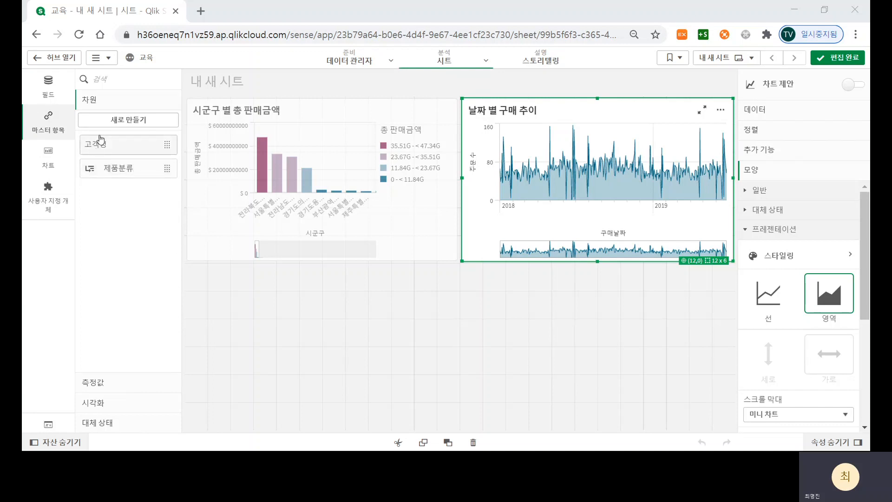
- Add a bar chart below the district sales chart and title it "제품분류별 이익현황"
{"action": "left_click", "coordinate": [49, 164]}
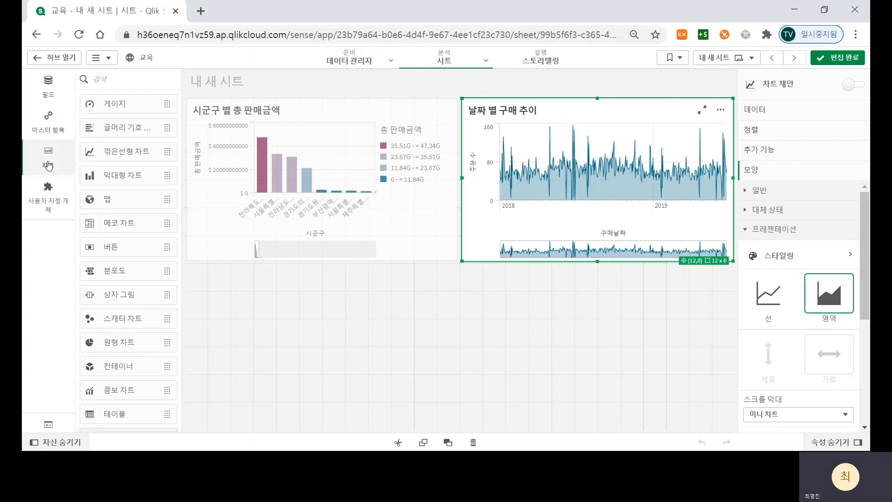
{"action": "double_click", "coordinate": [141, 177]}
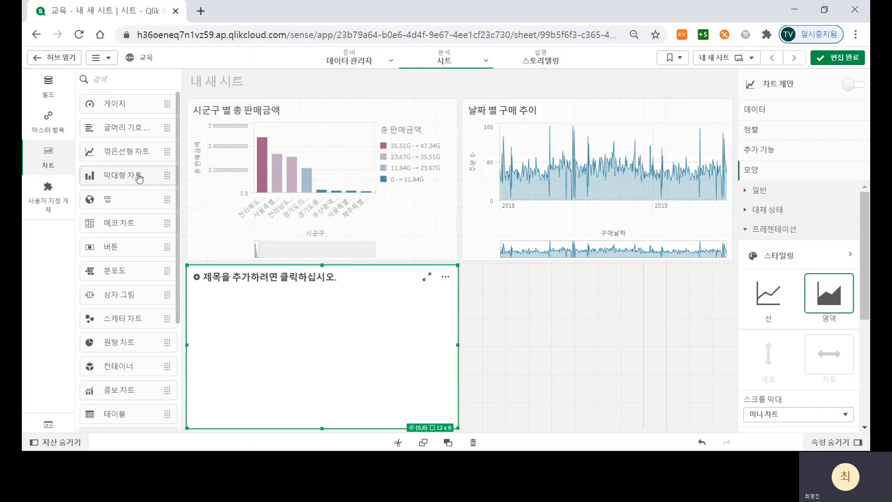
{"action": "left_click", "coordinate": [271, 278]}
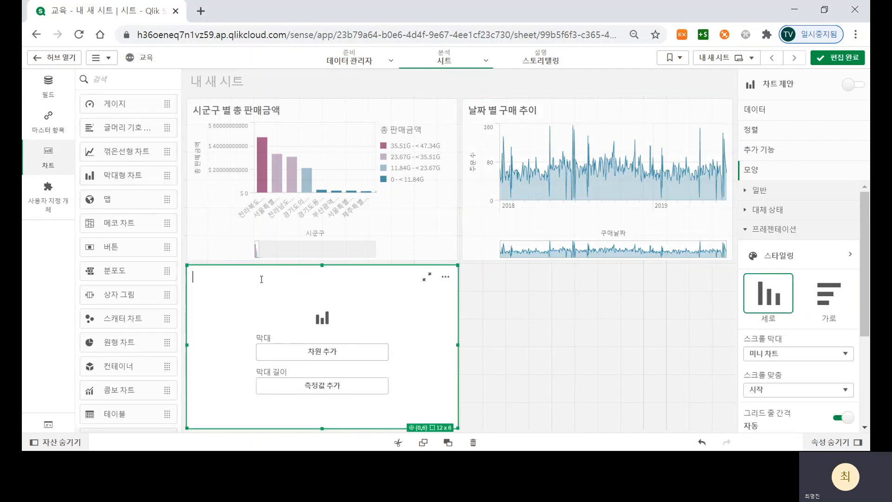
{"action": "type", "text": "제품분류별 이익현황"}
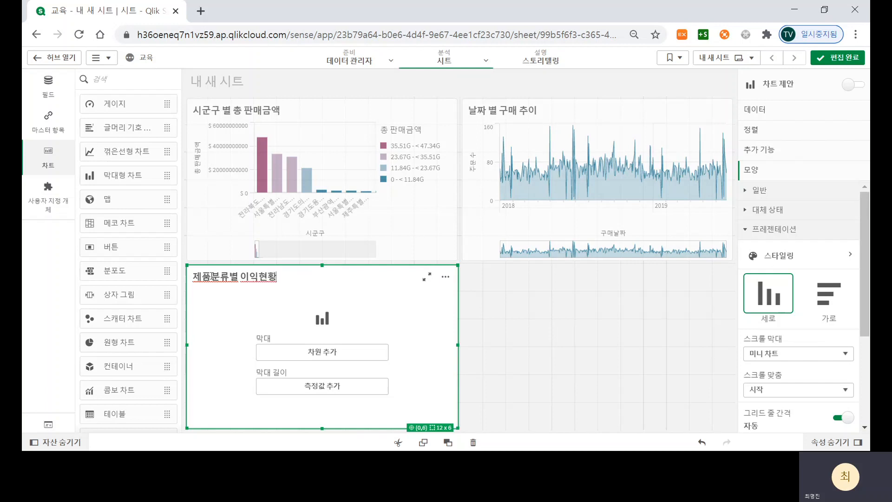
{"action": "left_click_drag", "start_coordinate": [220, 281], "coordinate": [275, 273]}
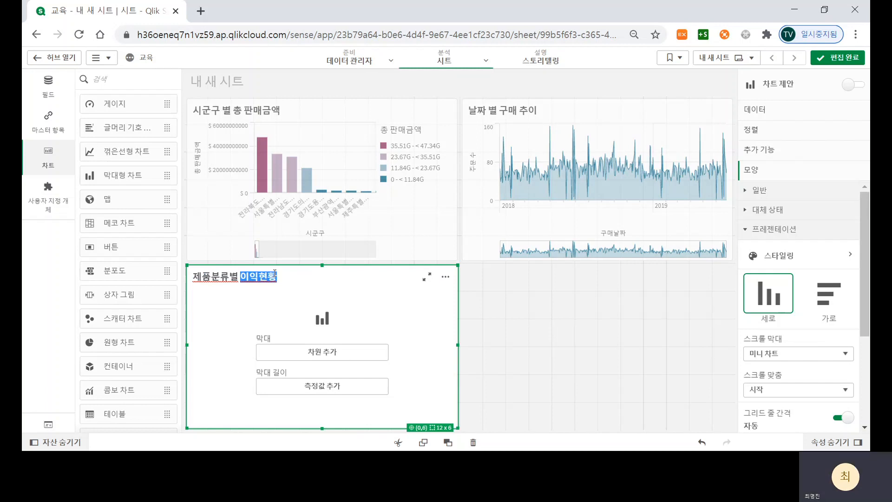
{"action": "left_click", "coordinate": [340, 308]}
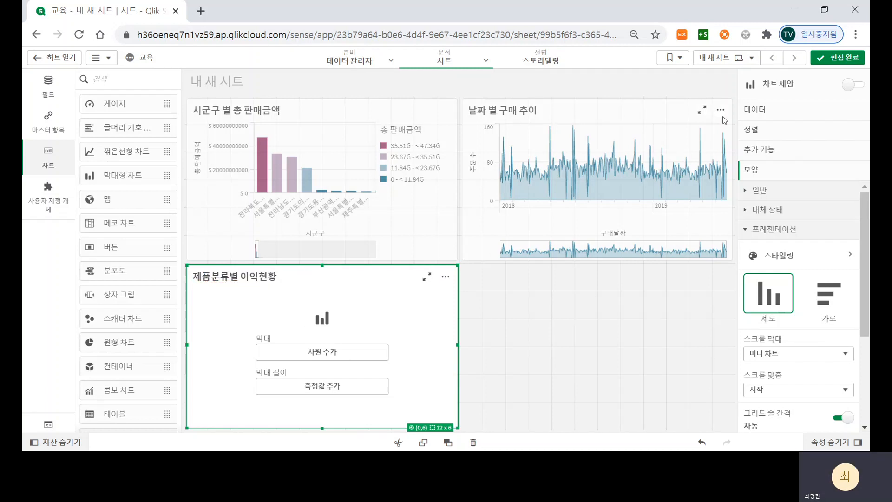
- Add the 제품분류 drill-down master dimension as the new bar chart's dimension
{"action": "left_click", "coordinate": [762, 109]}
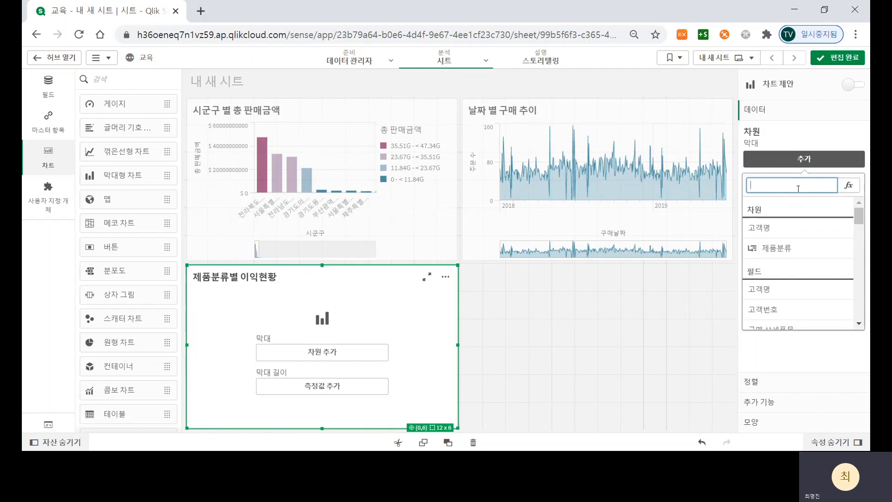
{"action": "type", "text": "제품브"}
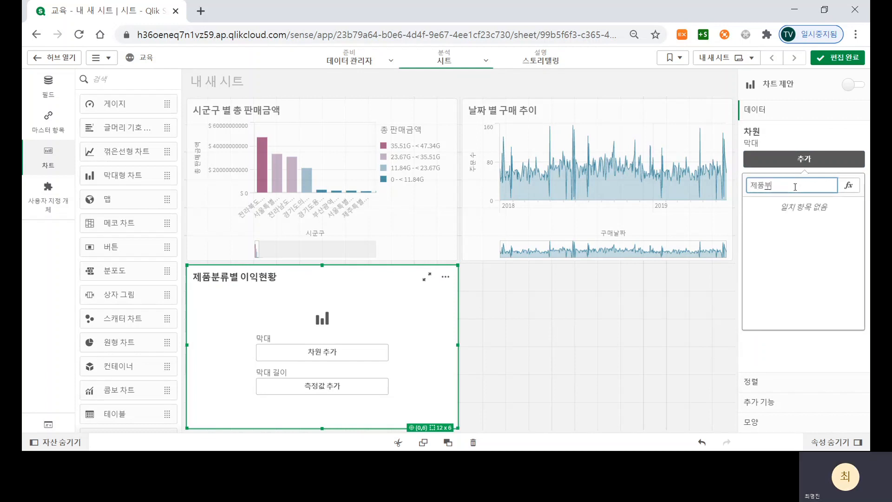
{"action": "type", "text": "ㄴ"}
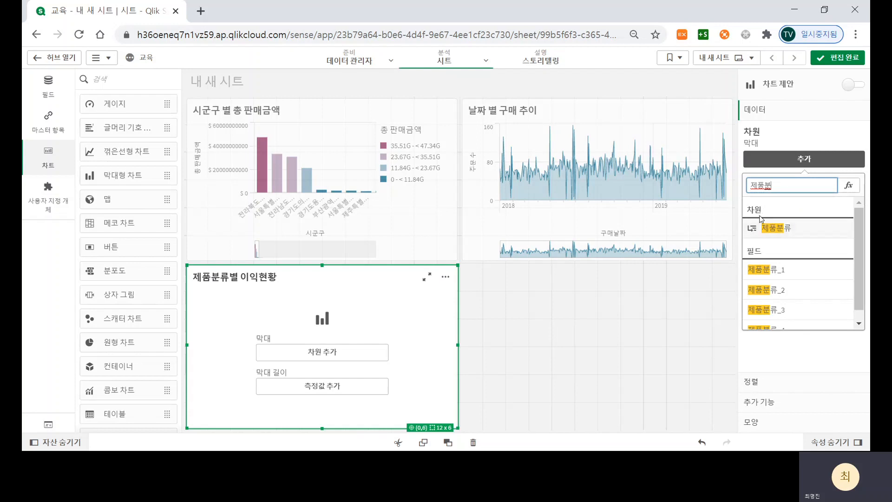
{"action": "left_click", "coordinate": [802, 229]}
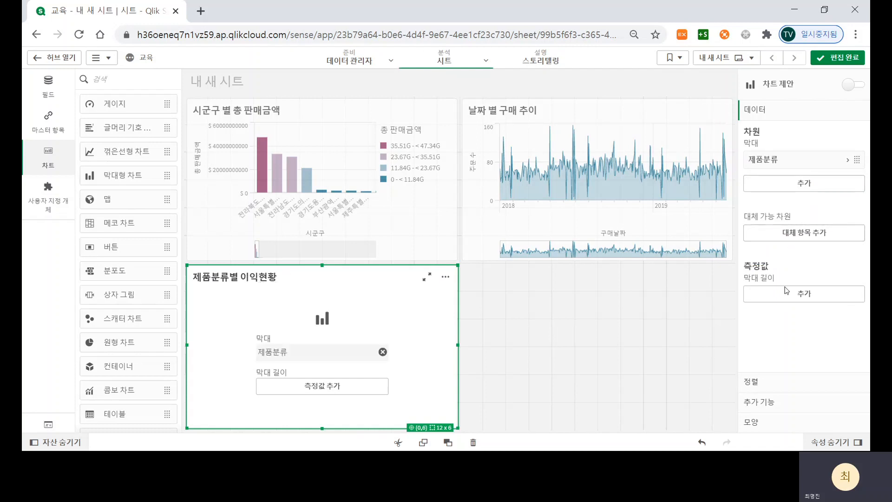
- Add the Sum aggregation of the 이익 field as the new bar chart's measure
{"action": "left_click", "coordinate": [805, 293]}
{"action": "type", "text": "이익"}
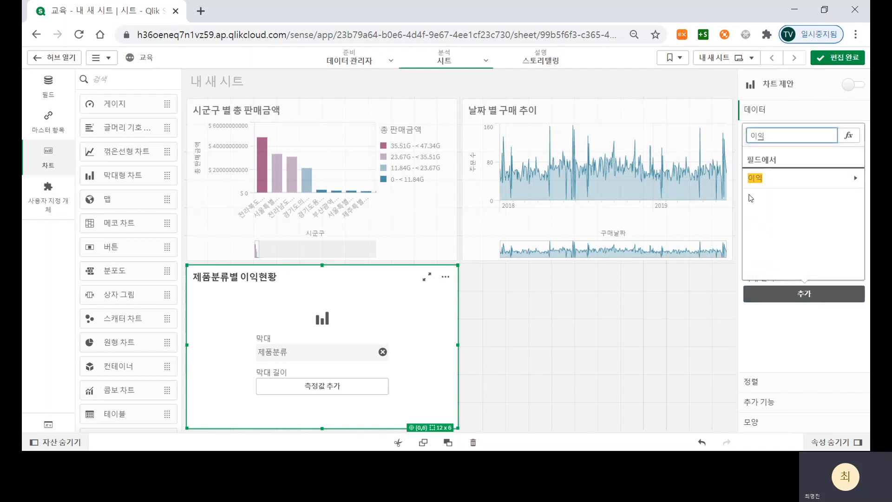
{"action": "left_click", "coordinate": [803, 181]}
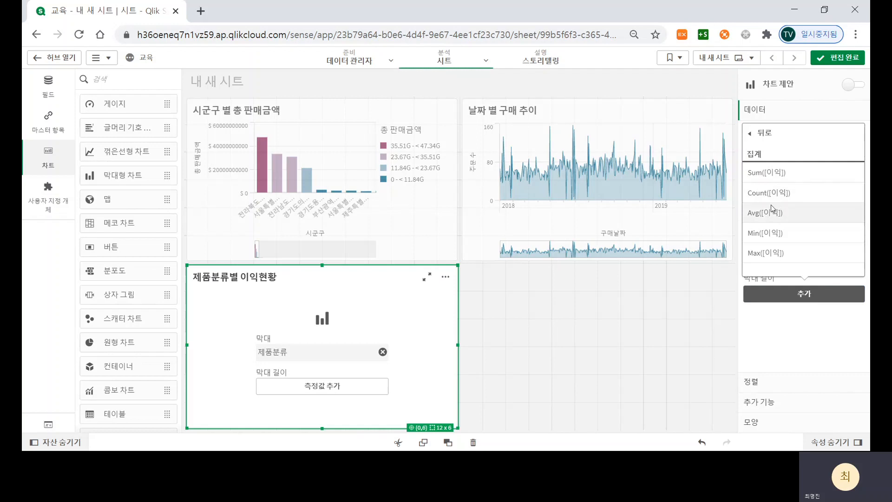
{"action": "left_click", "coordinate": [766, 178]}
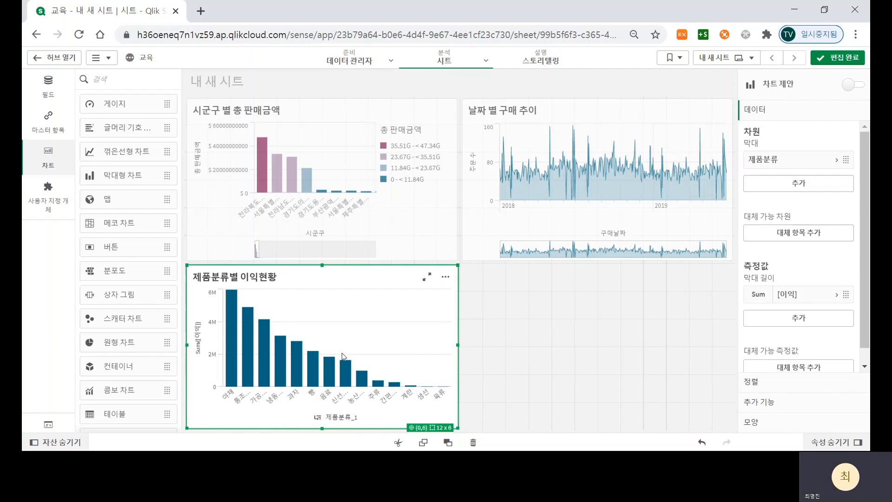
- Label the bar chart's Sum([이익]) measure "이익합"
{"action": "left_click", "coordinate": [799, 293]}
{"action": "left_click", "coordinate": [792, 310]}
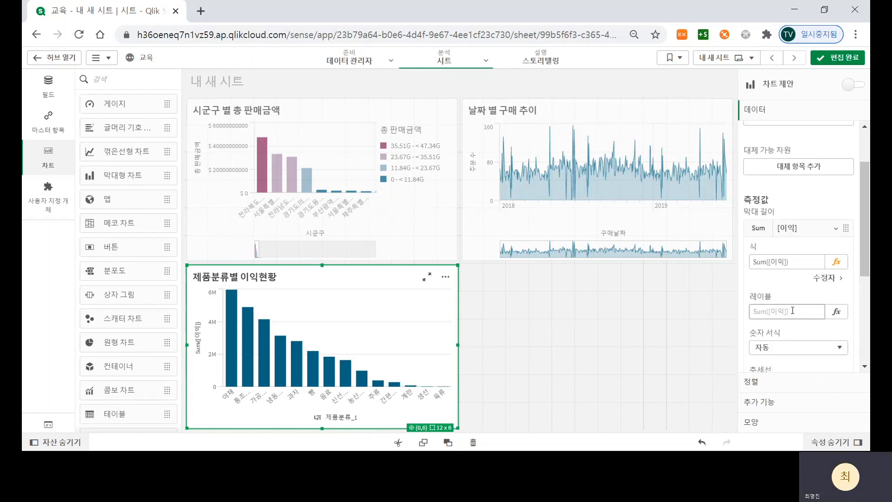
{"action": "type", "text": "이익합"}
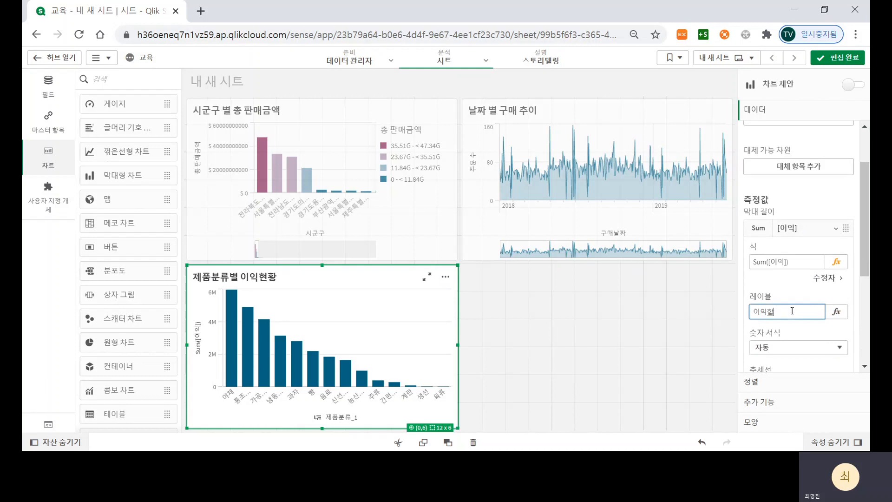
{"action": "key", "text": "Return"}
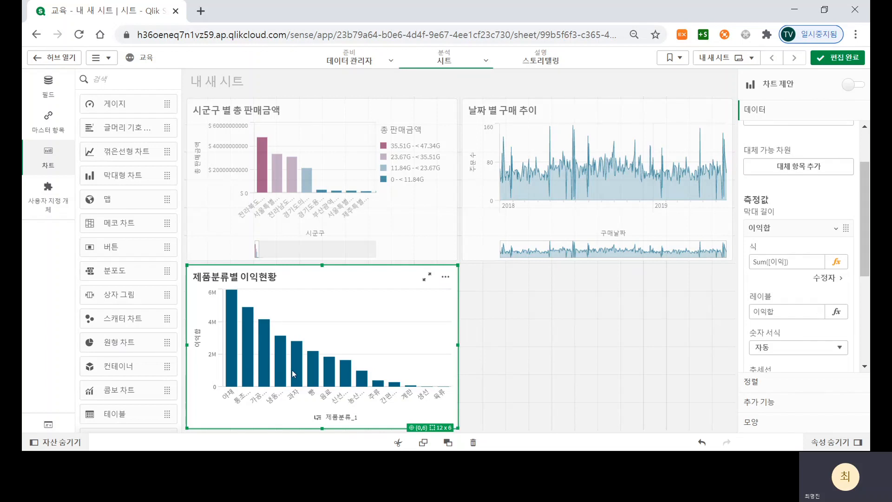
- Finish editing the sheet and drill down the 제품분류별 이익현황 chart by selecting 야채 and, within it, 신선 야채
{"action": "left_click", "coordinate": [844, 56]}
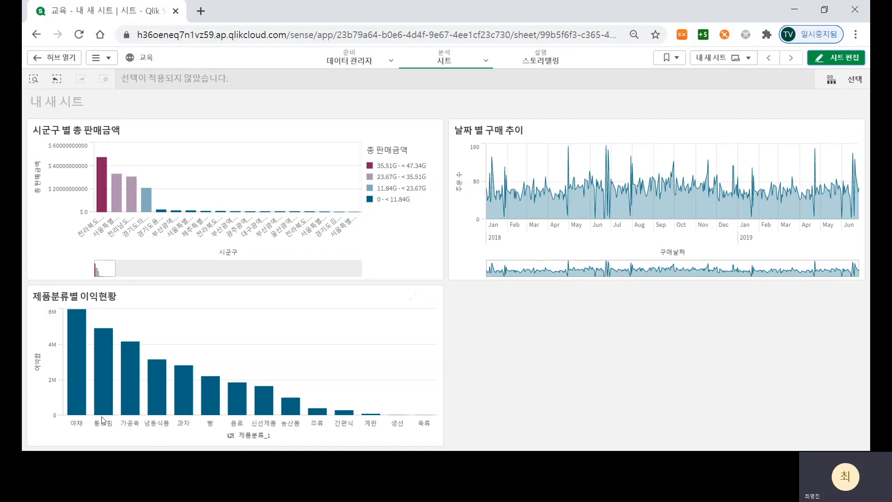
{"action": "mouse_move", "coordinate": [74, 370]}
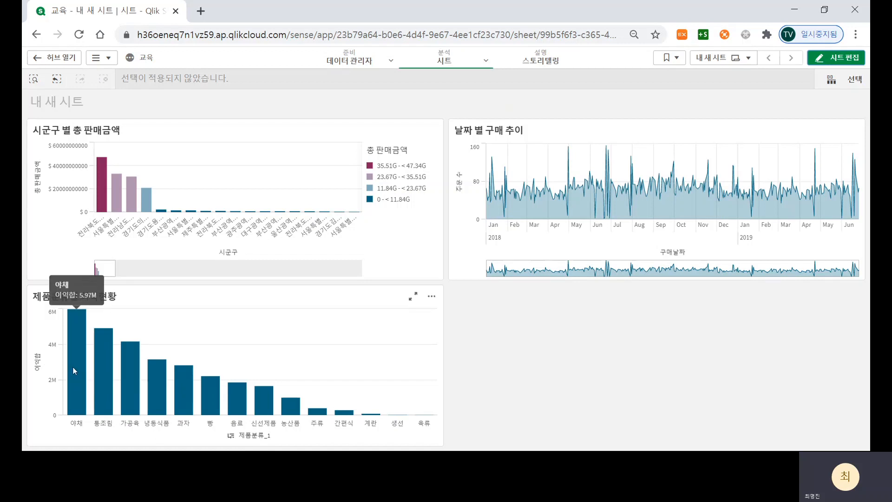
{"action": "left_click", "coordinate": [72, 367]}
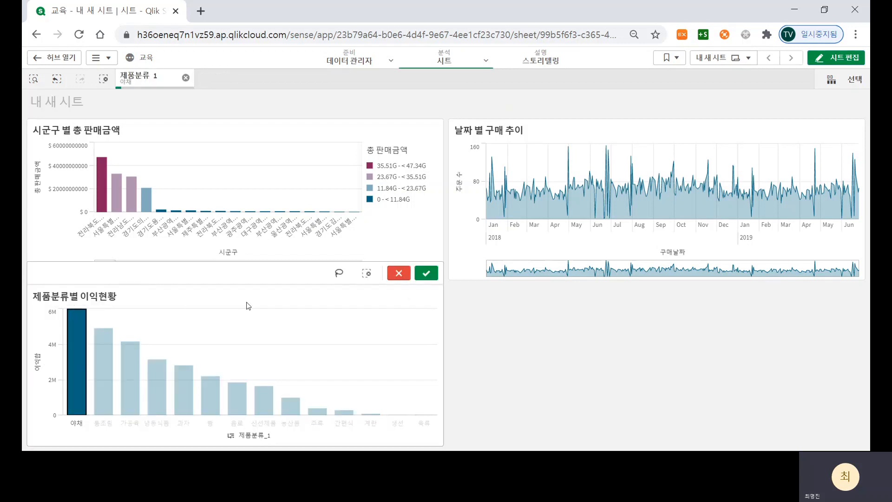
{"action": "left_click", "coordinate": [426, 273]}
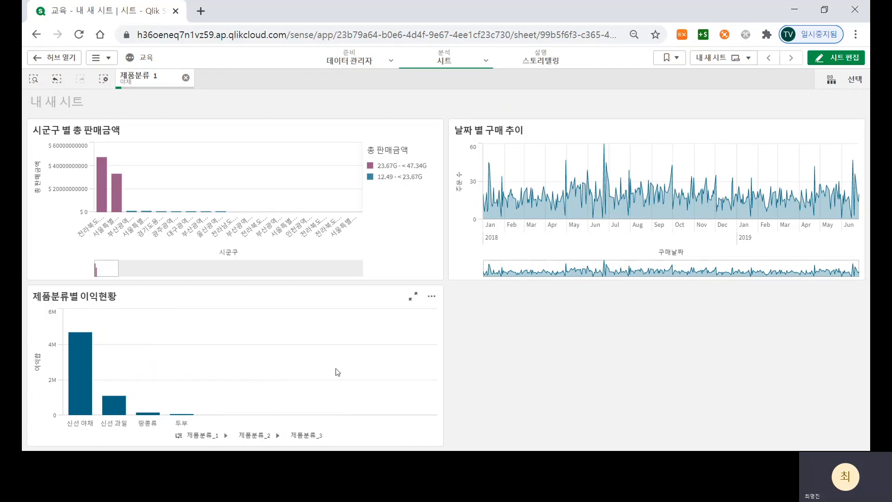
{"action": "left_click", "coordinate": [82, 380]}
{"action": "left_click", "coordinate": [427, 273]}
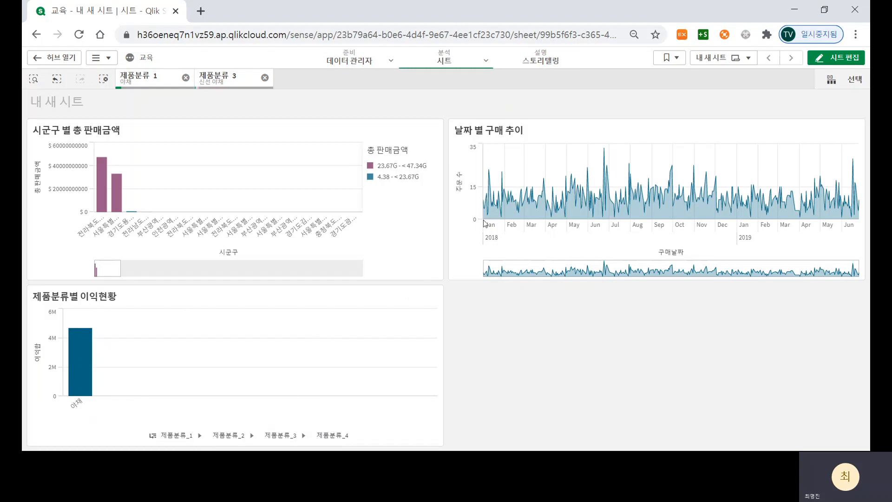
- Reopen the sheet for editing
{"action": "left_click", "coordinate": [836, 58]}
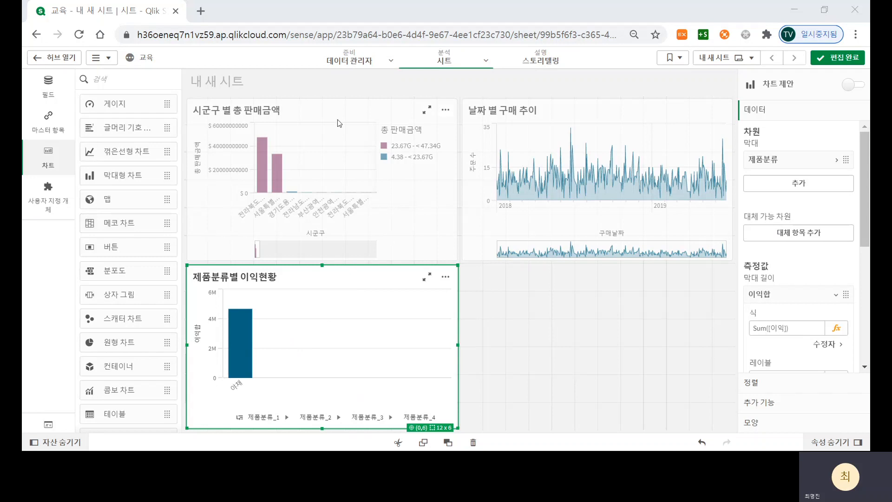
{"action": "left_click", "coordinate": [849, 61]}
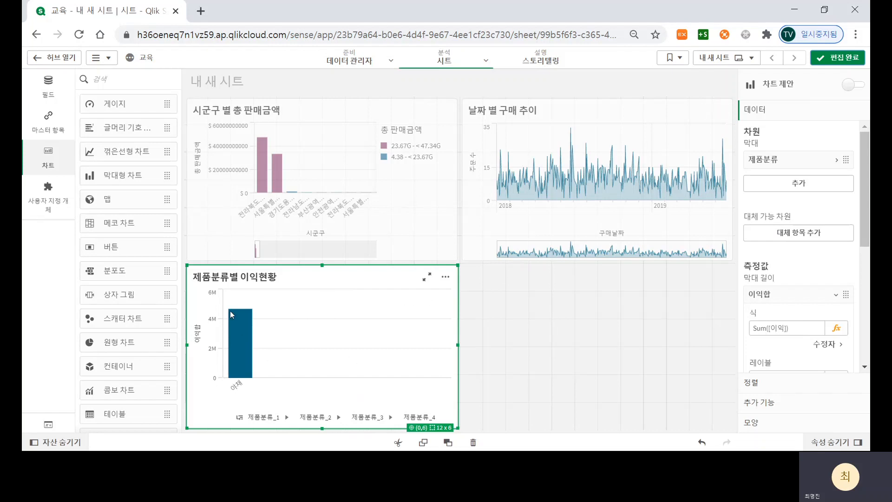
- Clear all product category selections outside edit mode and reopen the sheet for editing
{"action": "left_click", "coordinate": [838, 60]}
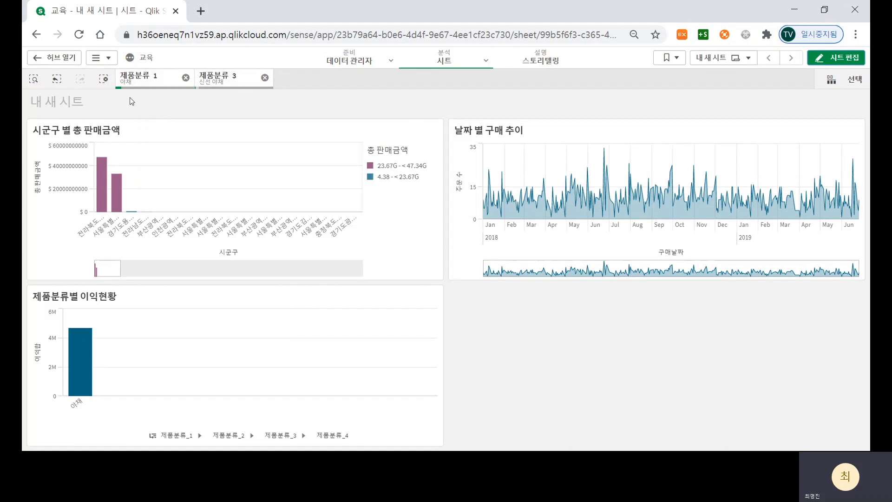
{"action": "left_click", "coordinate": [103, 80]}
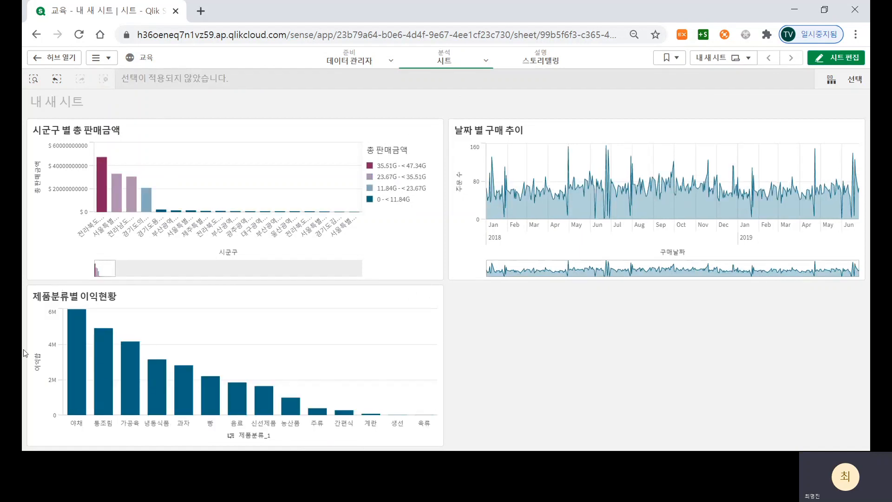
{"action": "left_click", "coordinate": [851, 57]}
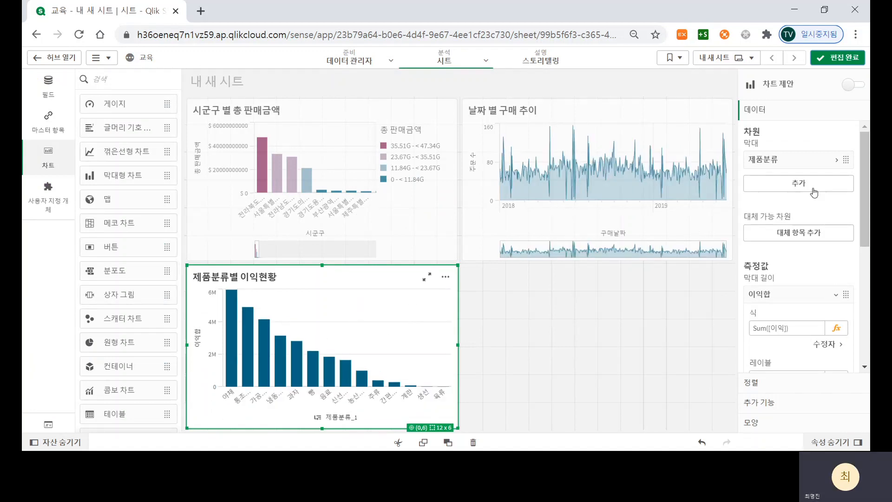
- Add a reference line to the 제품분류별 이익현황 bar chart
{"action": "left_click", "coordinate": [771, 402]}
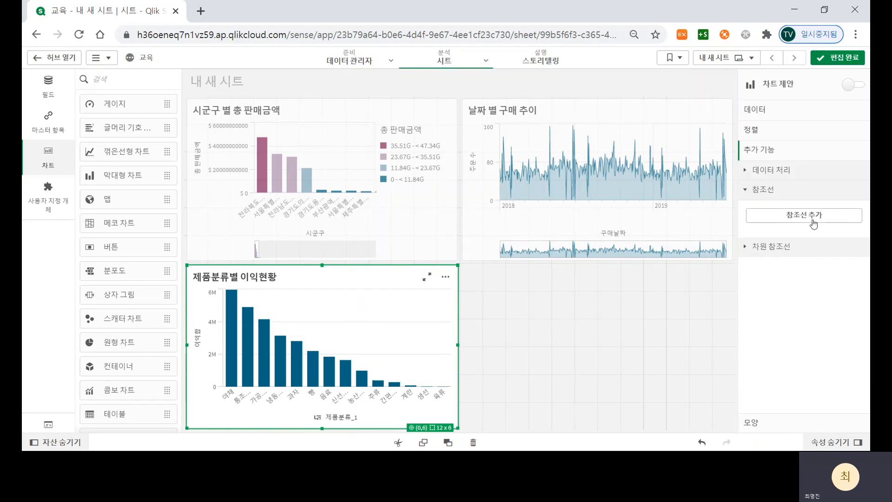
{"action": "left_click", "coordinate": [819, 216]}
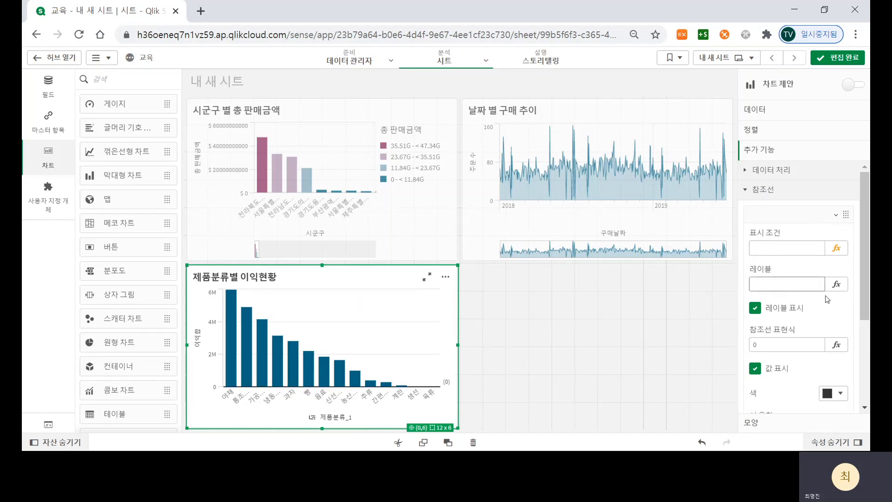
- Try a fixed value of 1000 as the reference line expression, and clear it
{"action": "left_click", "coordinate": [765, 342]}
{"action": "type", "text": "1000"}
{"action": "key", "text": "Return"}
{"action": "left_click", "coordinate": [766, 344]}
{"action": "key", "text": "BackSpace"}
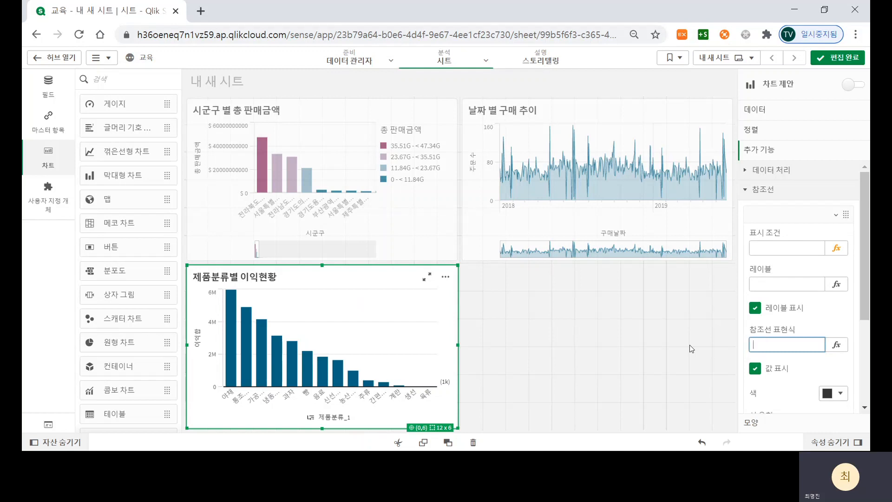
- Set the reference line expression to Avg([이익]) by inserting the Avg aggregation of the 이익 field in the expression editor
{"action": "left_click", "coordinate": [837, 347]}
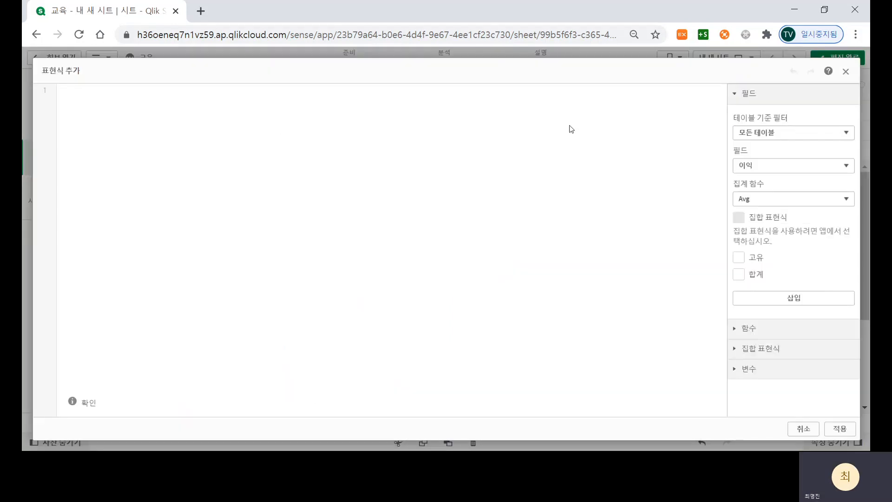
{"action": "left_click", "coordinate": [798, 170]}
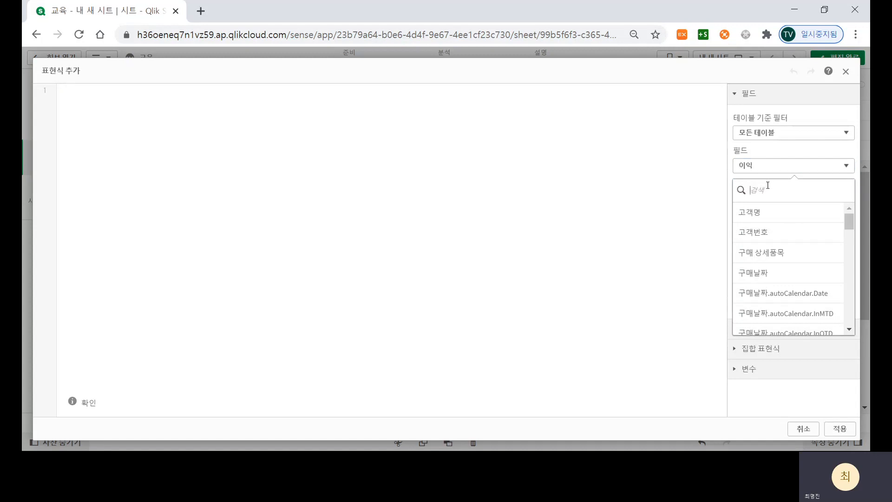
{"action": "type", "text": "이익"}
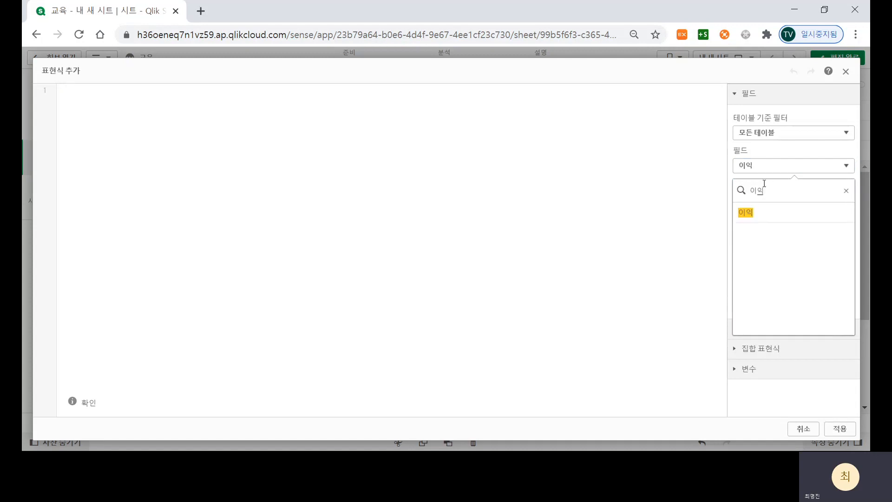
{"action": "left_click", "coordinate": [774, 211]}
{"action": "left_click", "coordinate": [789, 200]}
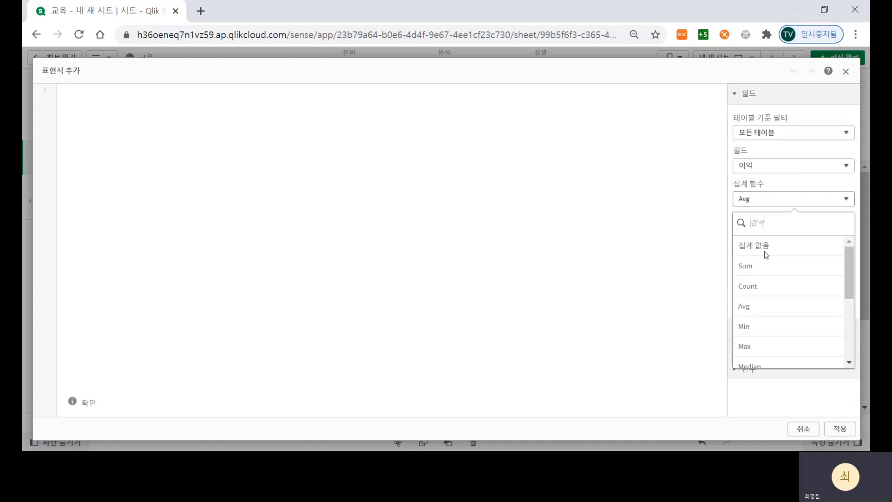
{"action": "left_click", "coordinate": [774, 306]}
{"action": "left_click", "coordinate": [799, 304]}
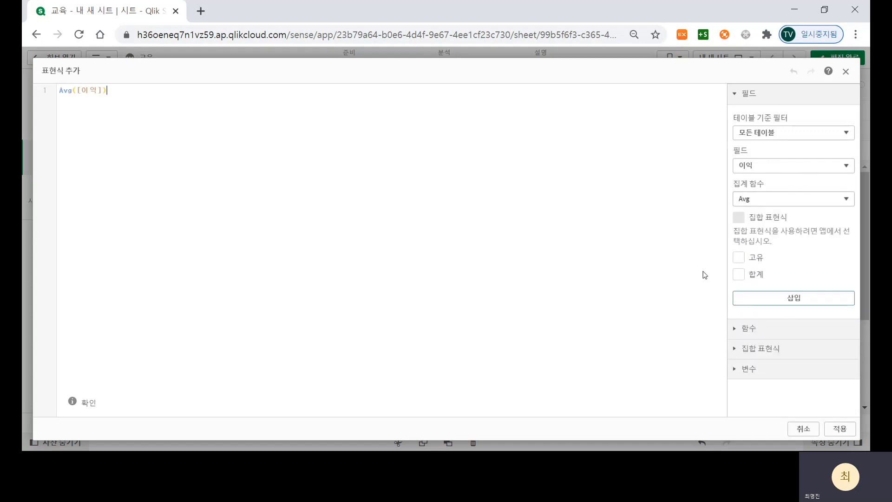
{"action": "left_click", "coordinate": [37, 92]}
{"action": "left_click", "coordinate": [334, 273]}
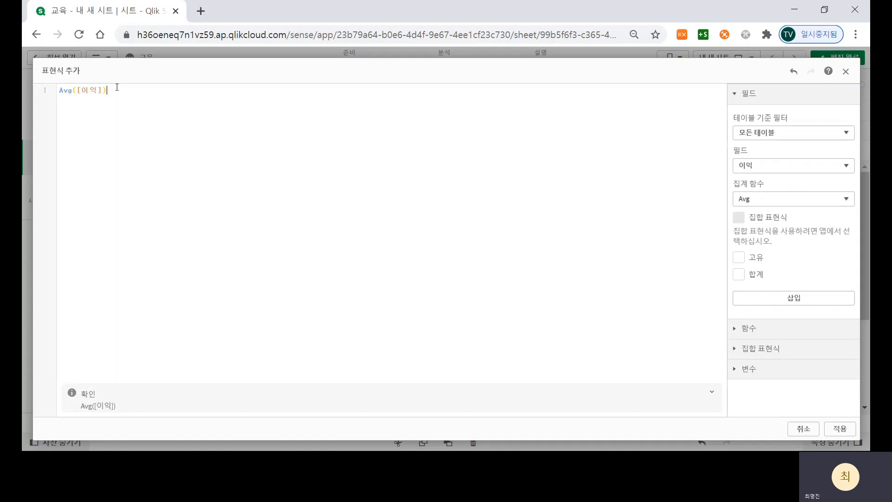
{"action": "key", "text": "BackSpace"}
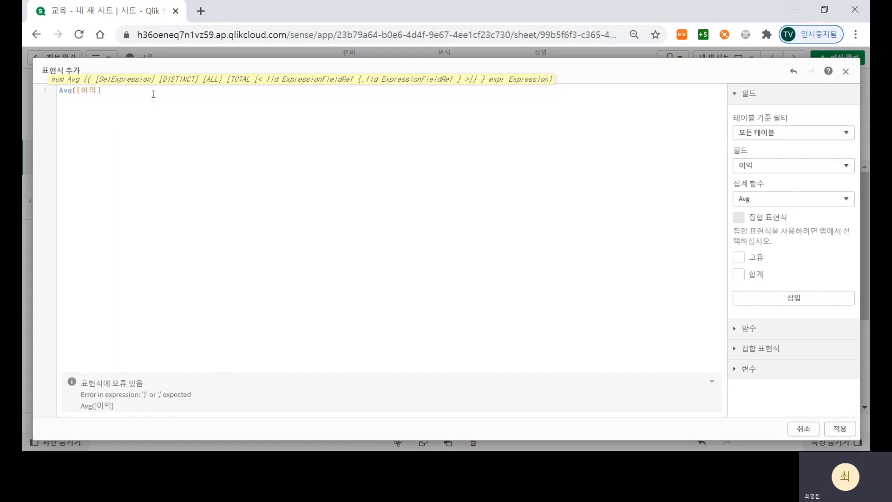
{"action": "type", "text": ")"}
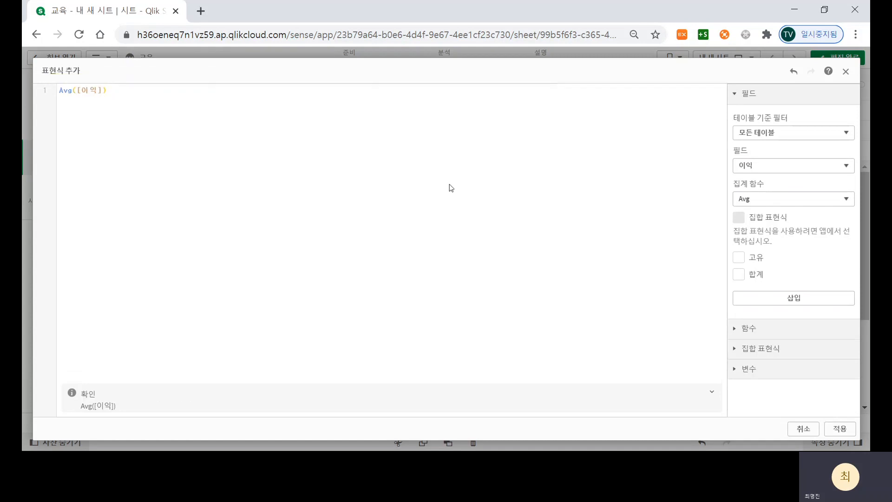
{"action": "left_click", "coordinate": [843, 434]}
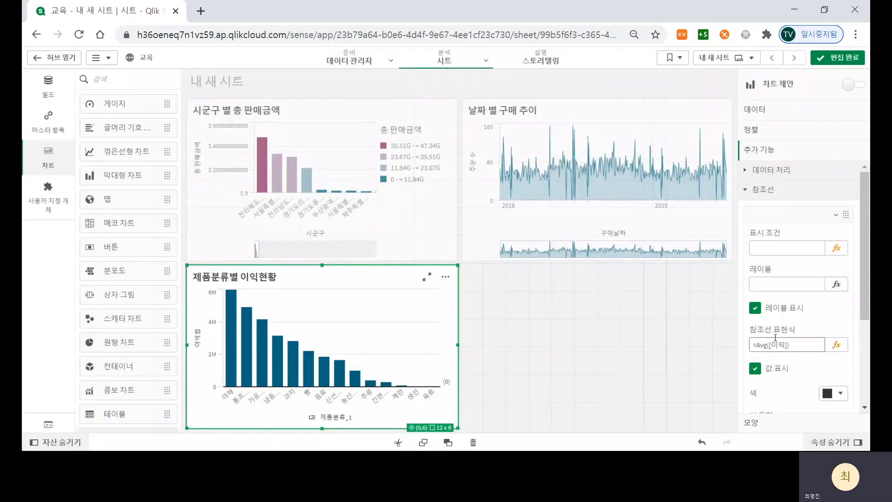
- Set the reference line's color to red with the hex code FF0000
{"action": "left_click", "coordinate": [843, 394]}
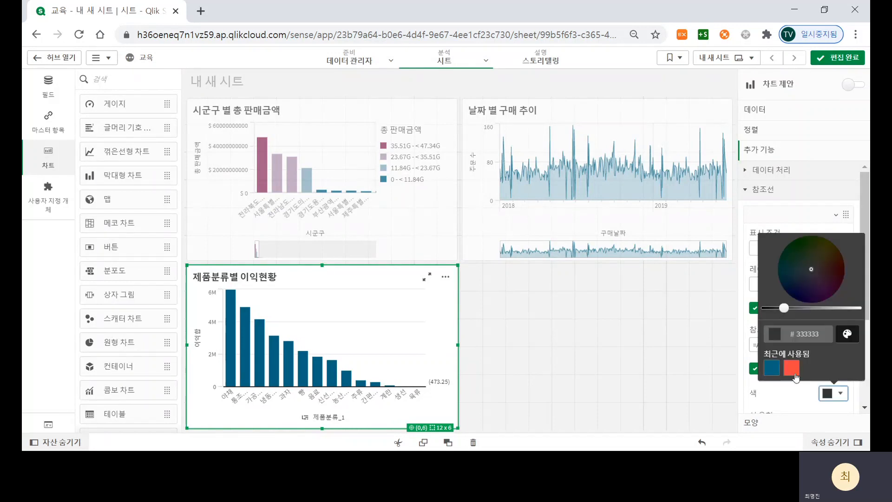
{"action": "left_click", "coordinate": [841, 274]}
{"action": "left_click_drag", "start_coordinate": [784, 308], "coordinate": [858, 308]}
{"action": "left_click", "coordinate": [818, 333]}
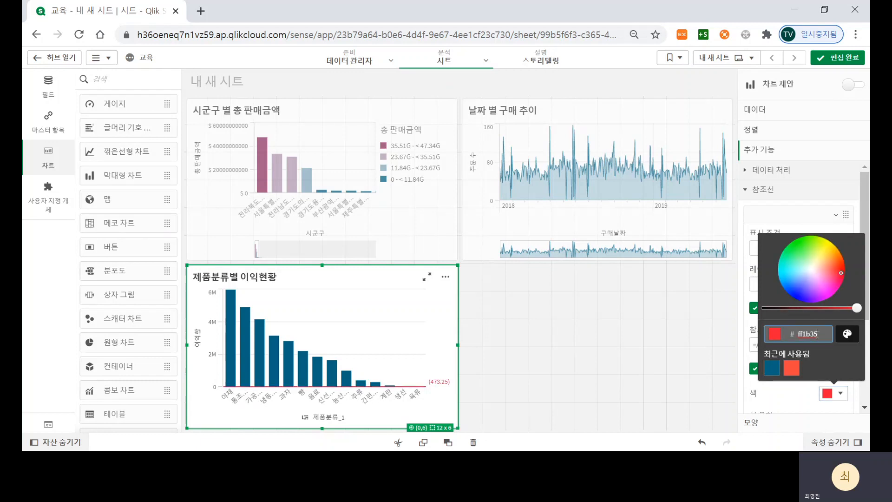
{"action": "left_click_drag", "start_coordinate": [819, 335], "coordinate": [799, 334]}
{"action": "type", "text": "FF0000"}
{"action": "key", "text": "Return"}
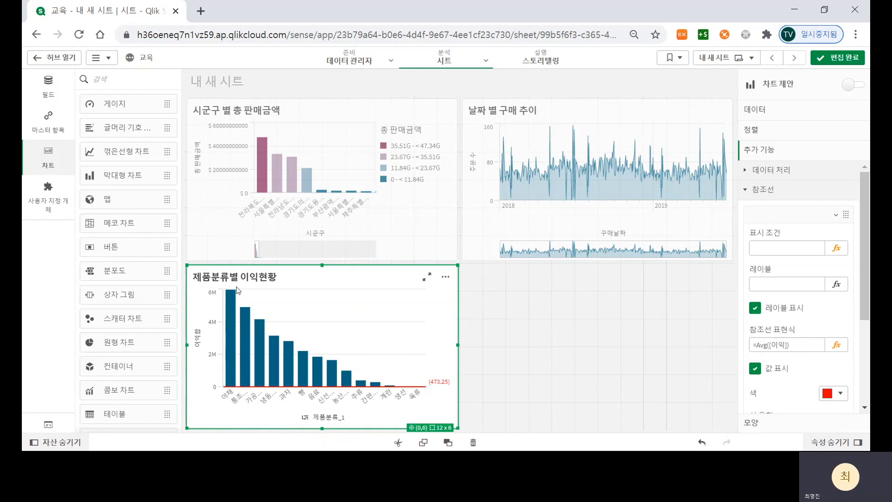
- Change the bar chart's 이익합 measure expression to Avg([이익])
{"action": "left_click", "coordinate": [769, 116]}
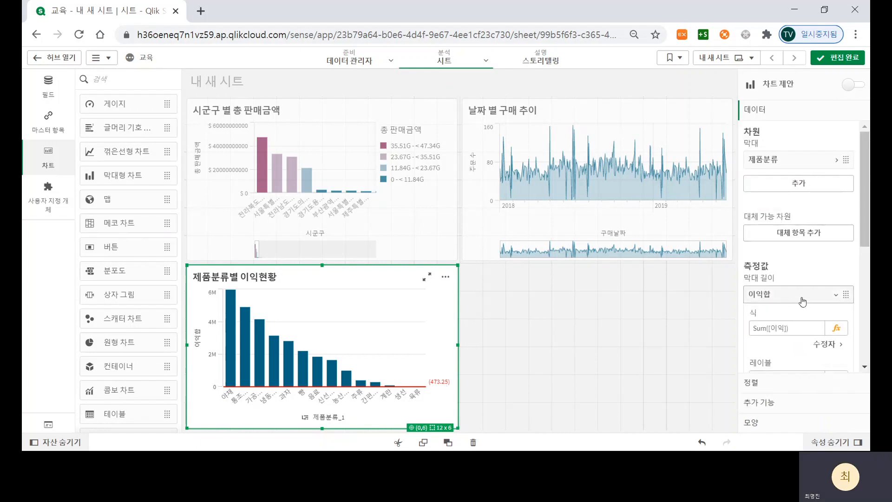
{"action": "double_click", "coordinate": [759, 326]}
{"action": "type", "text": "Avg"}
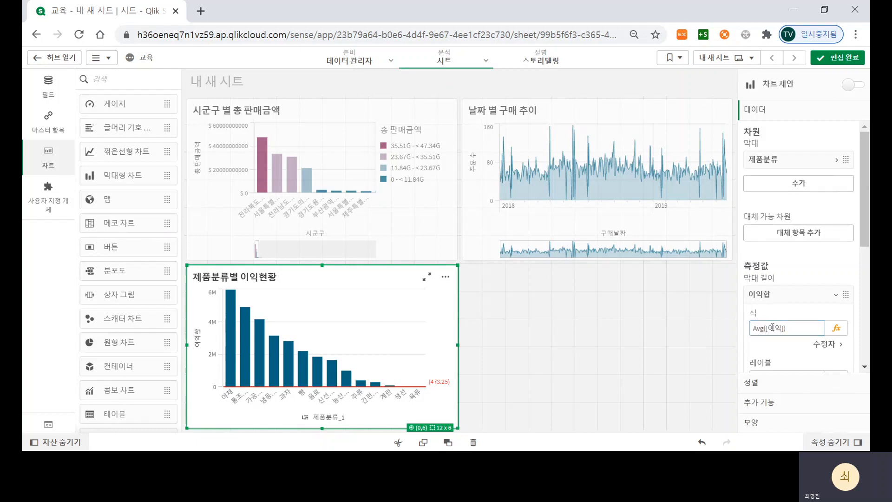
{"action": "key", "text": "Return"}
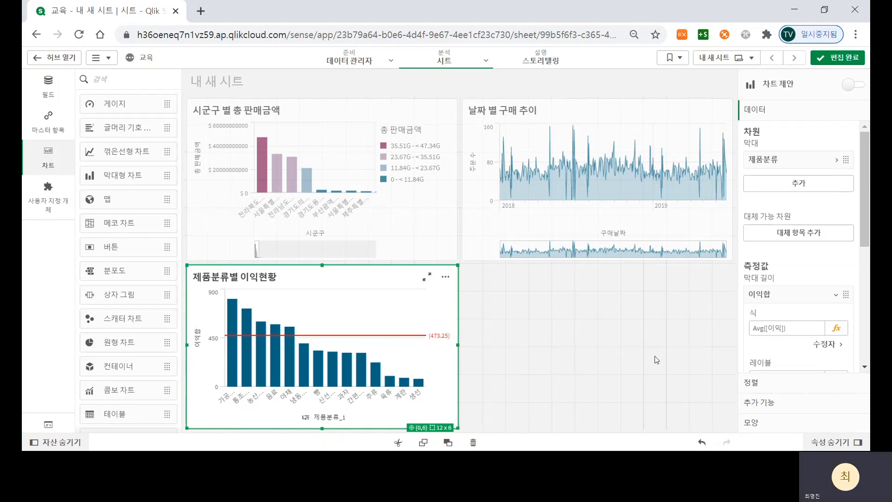
{"action": "left_click", "coordinate": [803, 300]}
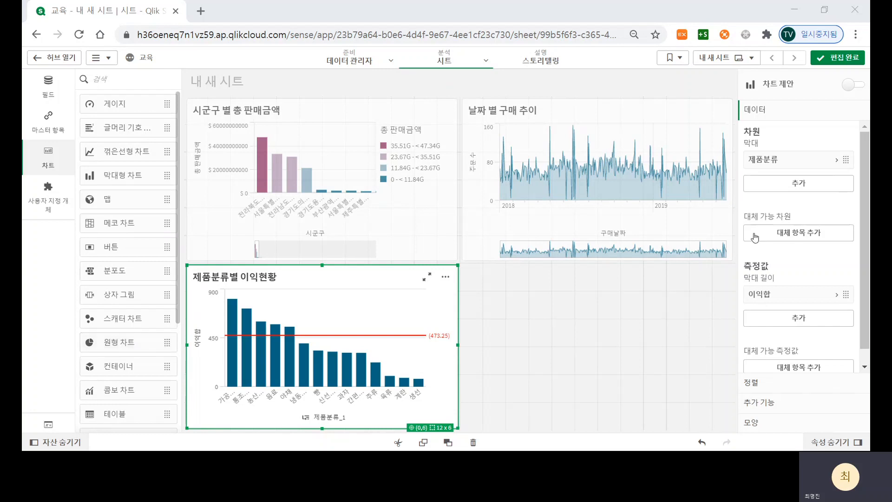
- Duplicate the 제품분류별 이익현황 bar chart into the sheet's empty area and convert the copy to a pie chart
{"action": "left_click", "coordinate": [320, 297]}
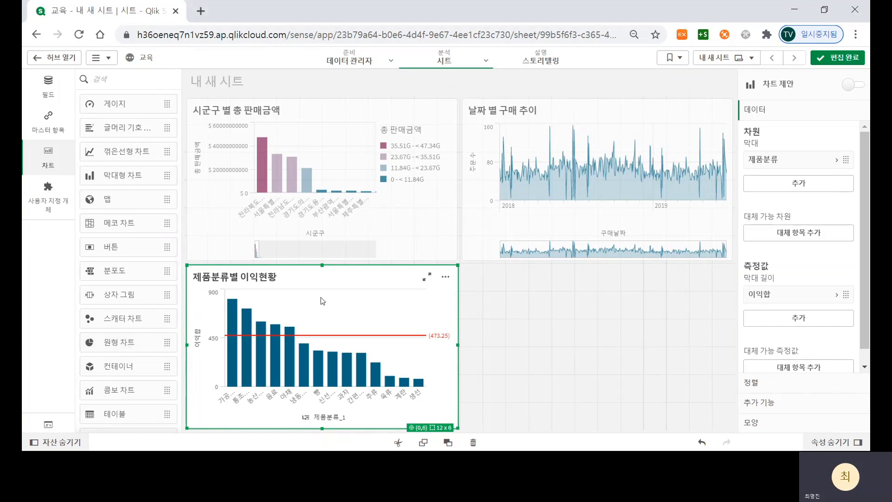
{"action": "left_click", "coordinate": [555, 333]}
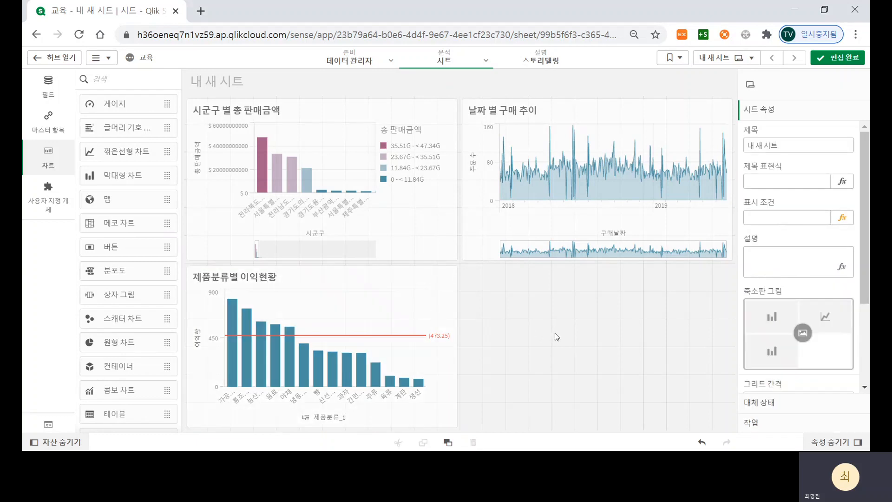
{"action": "key", "text": "ctrl+v"}
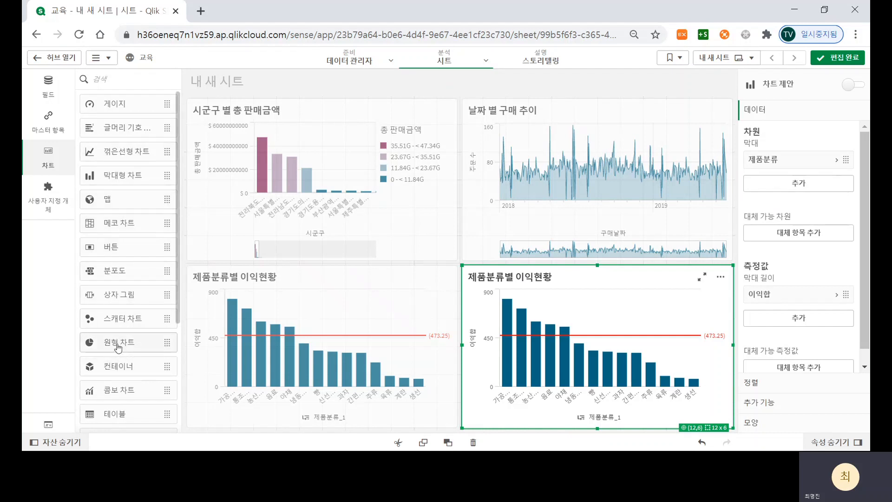
{"action": "left_click_drag", "start_coordinate": [118, 347], "coordinate": [609, 337]}
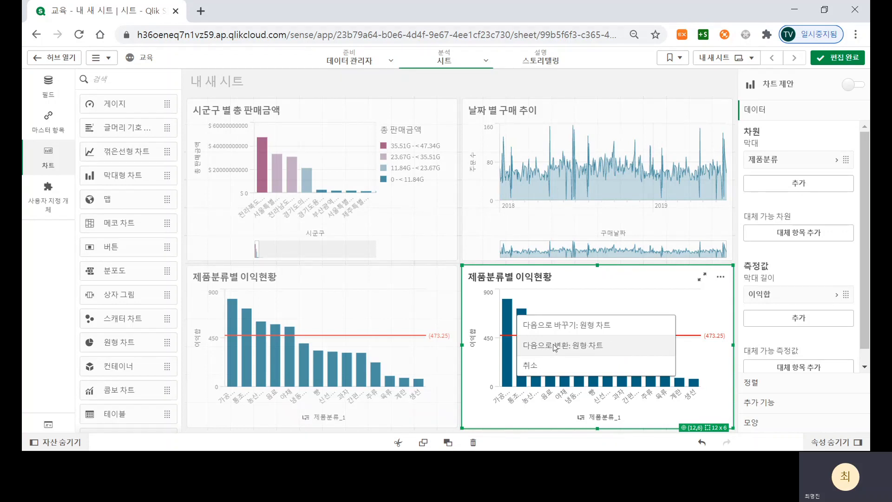
{"action": "left_click", "coordinate": [593, 346]}
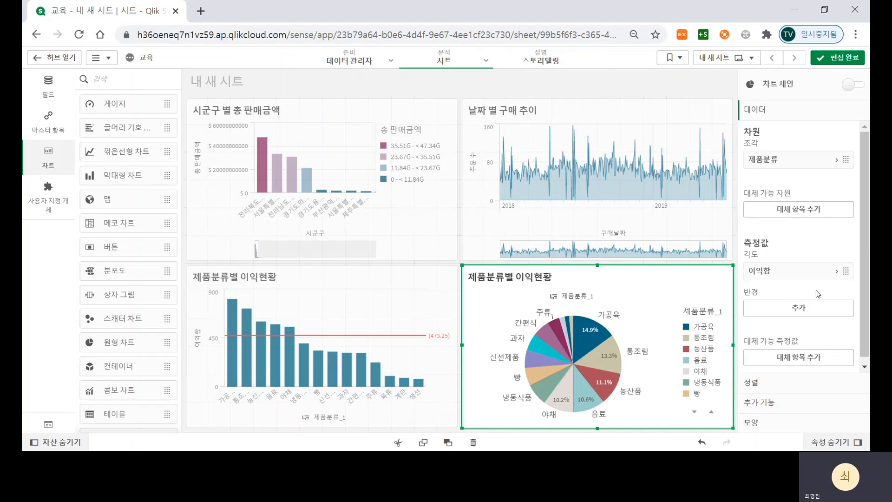
- Display the pie chart as a donut and increase its corner radius to about a quarter of the range
{"action": "left_click", "coordinate": [776, 424]}
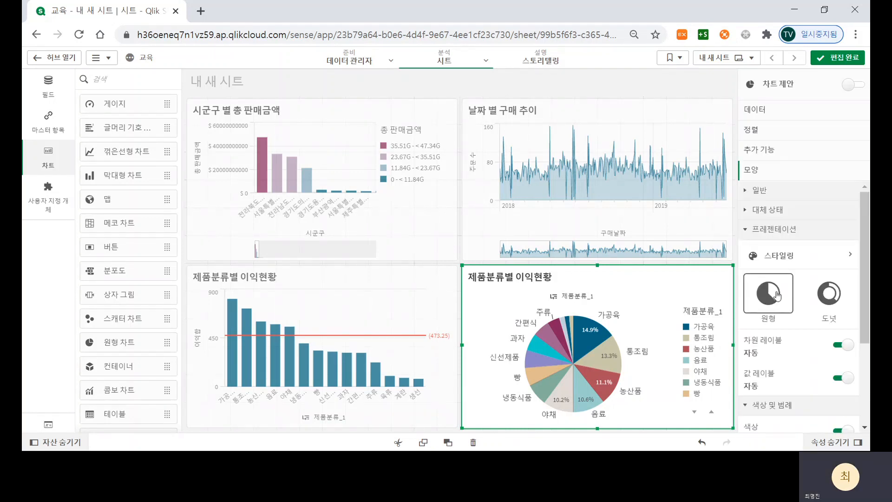
{"action": "left_click", "coordinate": [830, 295]}
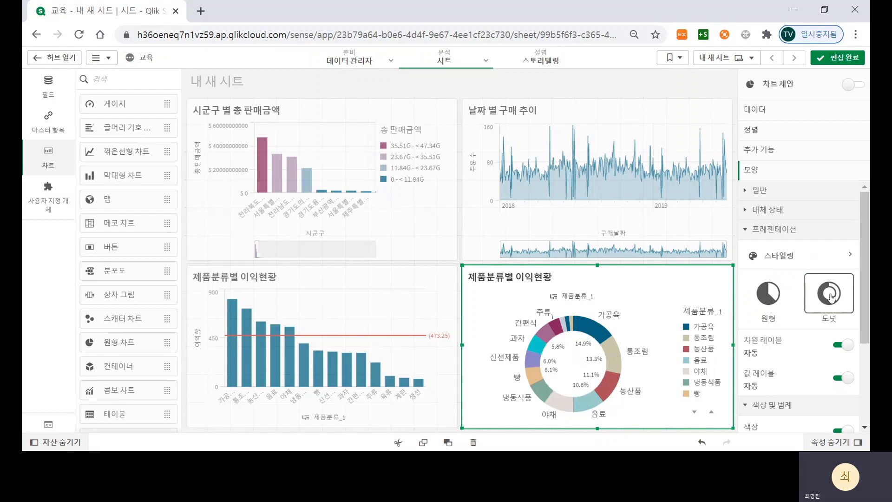
{"action": "left_click", "coordinate": [820, 262]}
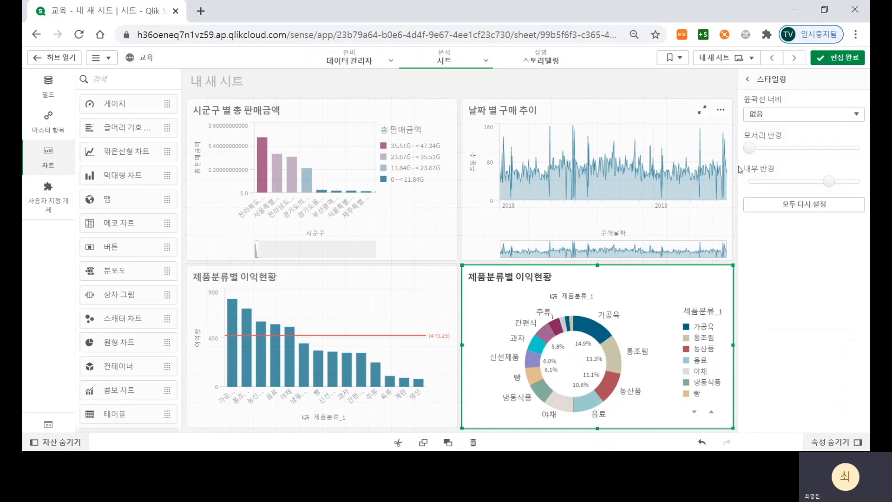
{"action": "left_click", "coordinate": [774, 147]}
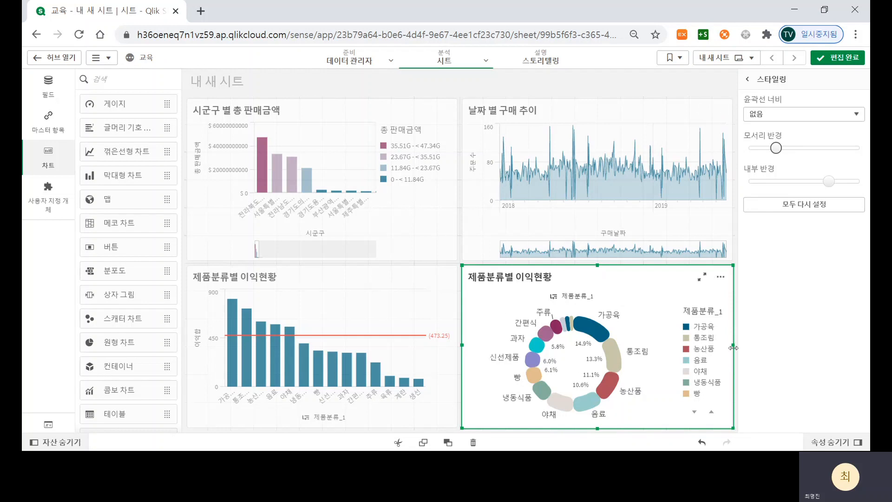
- Try narrowing the donut chart to about half its width, and stretch it back to full width
{"action": "left_click_drag", "start_coordinate": [735, 345], "coordinate": [603, 348]}
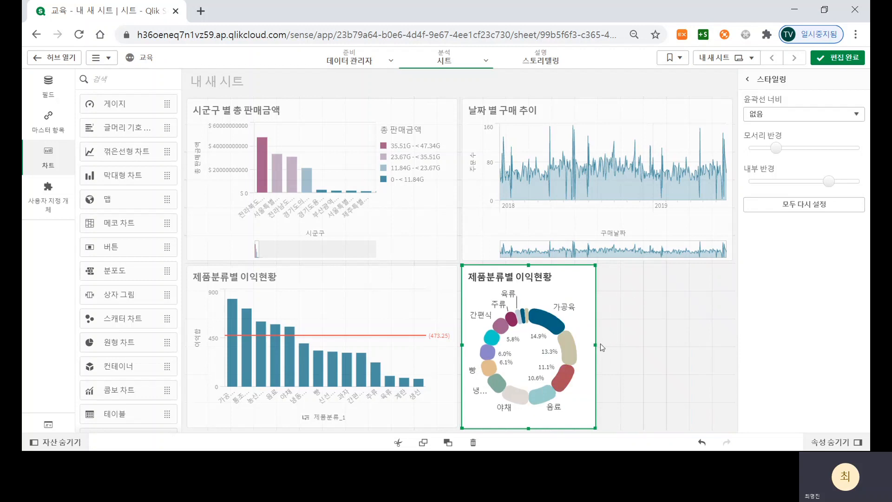
{"action": "left_click_drag", "start_coordinate": [593, 346], "coordinate": [758, 358]}
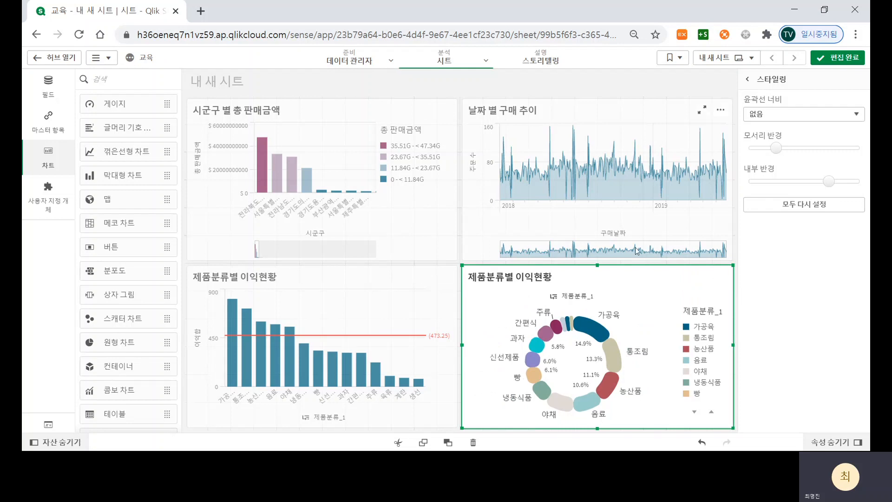
- Create a new sheet in the app
{"action": "left_click", "coordinate": [727, 57]}
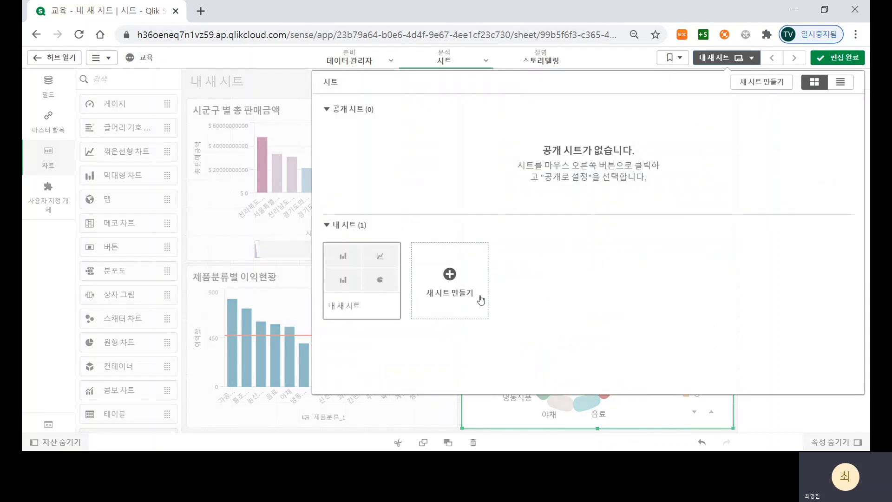
{"action": "left_click", "coordinate": [443, 304]}
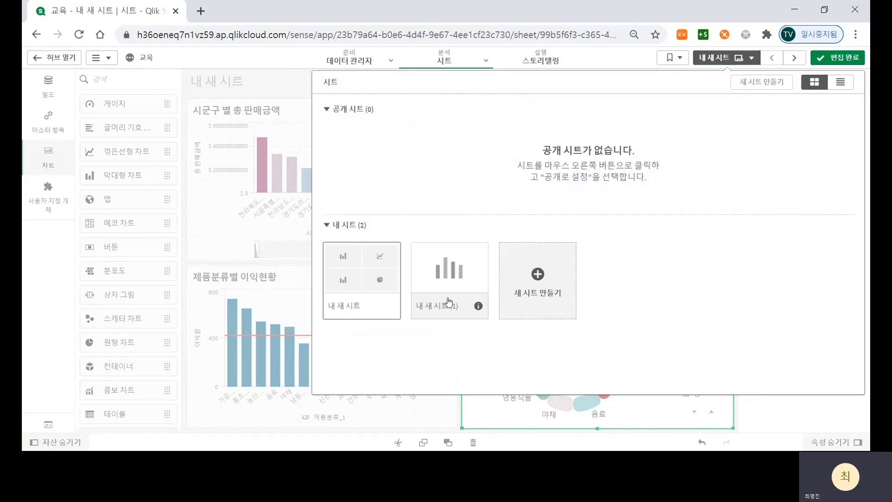
- Rename the new sheet as 내 새 시트 1 and open it for editing
{"action": "key", "text": "Right"}
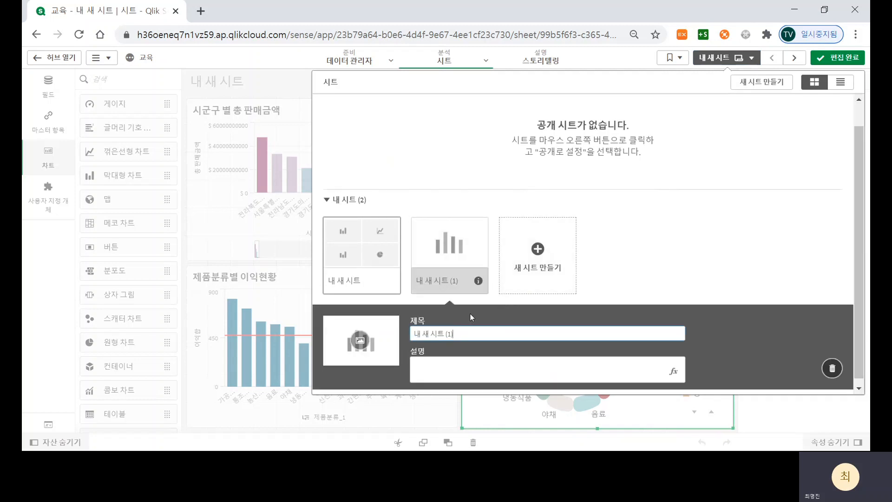
{"action": "type", "text": "1"}
{"action": "left_click", "coordinate": [691, 254]}
{"action": "left_click", "coordinate": [453, 274]}
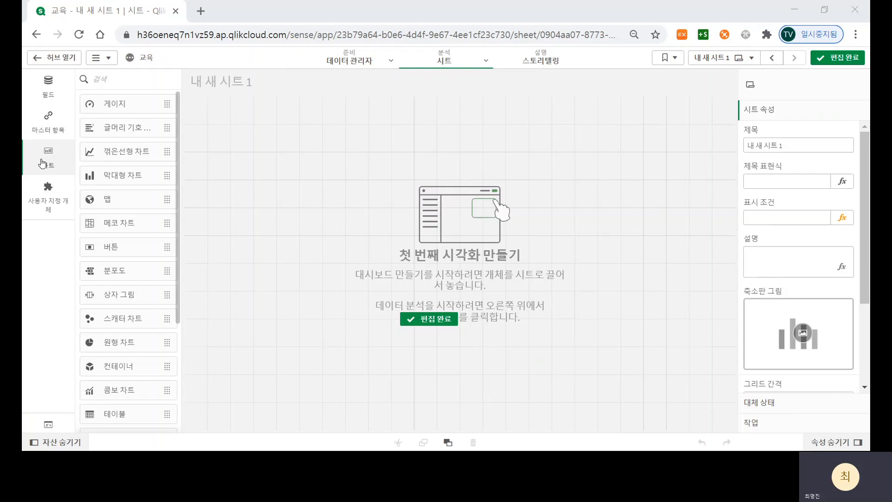
- Add a scatter chart (스캐터 차트) to the empty sheet and open its data settings
{"action": "scroll", "coordinate": [119, 271], "scroll_direction": "down", "scroll_amount": 5}
{"action": "scroll", "coordinate": [113, 195], "scroll_direction": "up", "scroll_amount": 3}
{"action": "left_click_drag", "start_coordinate": [125, 248], "coordinate": [282, 163]}
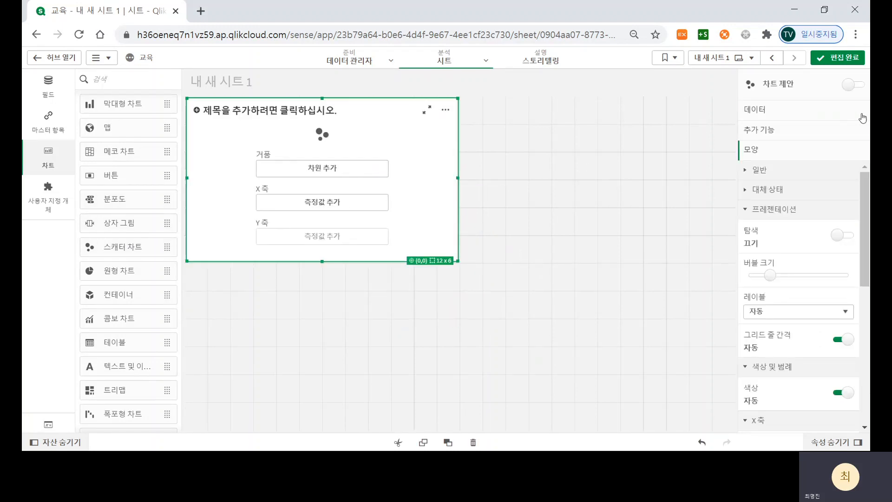
{"action": "left_click", "coordinate": [789, 108]}
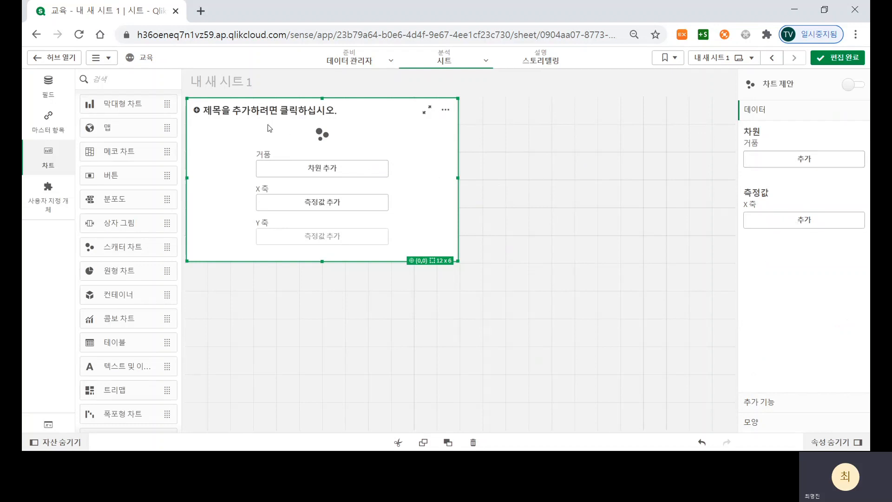
- Title the scatter chart 제품분류 별 매출과 이익의 관계
{"action": "left_click", "coordinate": [252, 114]}
{"action": "type", "text": "wpvnaqnsfb quf"}
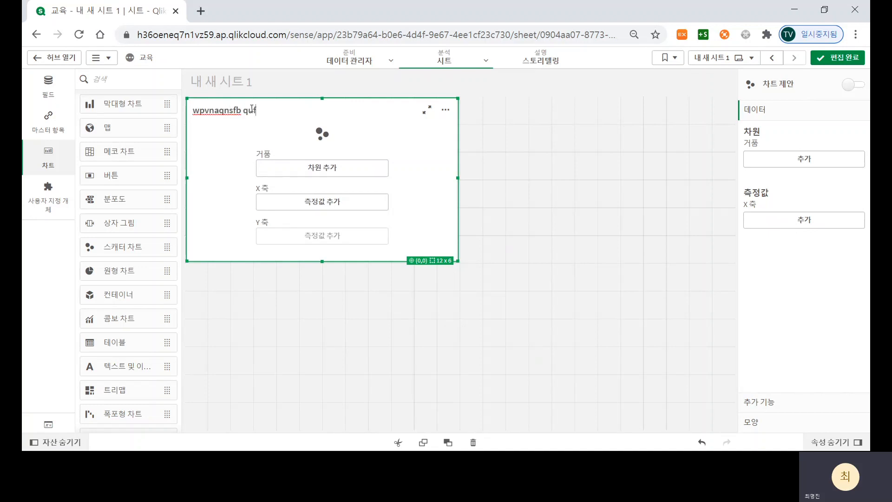
{"action": "key", "text": "BackSpace"}
{"action": "key", "text": "BackSpace"}
{"action": "key", "text": "BackSpace"}
{"action": "key", "text": "BackSpace"}
{"action": "key", "text": "BackSpace"}
{"action": "key", "text": "BackSpace"}
{"action": "key", "text": "BackSpace"}
{"action": "key", "text": "BackSpace"}
{"action": "key", "text": "BackSpace"}
{"action": "key", "text": "BackSpace"}
{"action": "key", "text": "BackSpace"}
{"action": "key", "text": "BackSpace"}
{"action": "key", "text": "BackSpace"}
{"action": "key", "text": "BackSpace"}
{"action": "type", "text": "제"}
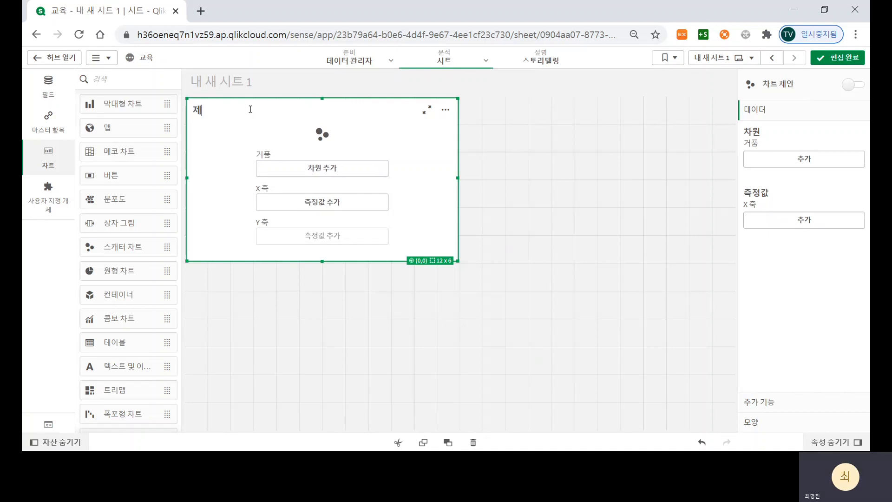
{"action": "type", "text": "품 ㅂ분류 ㅂ별 매출과 이이"}
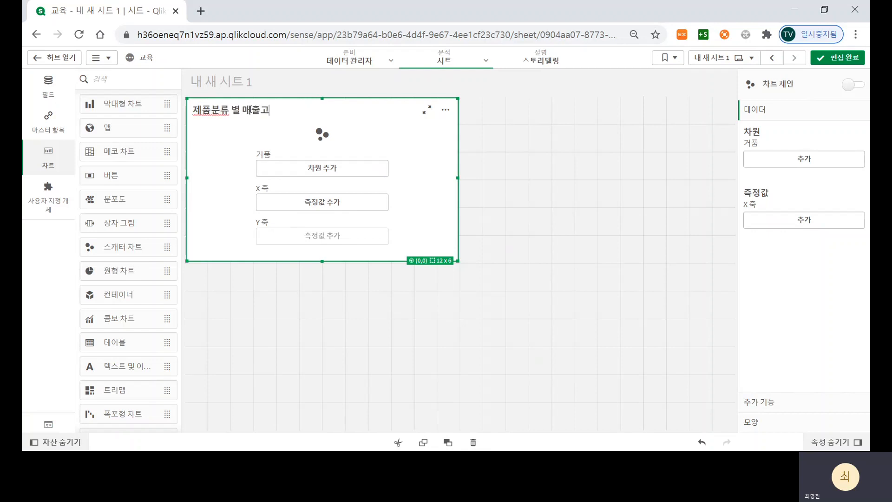
{"action": "type", "text": "의 관계"}
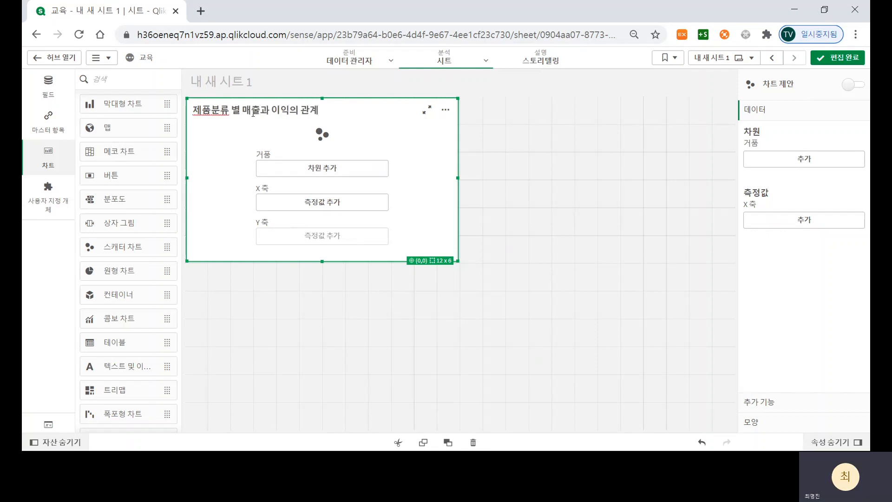
{"action": "key", "text": "Return"}
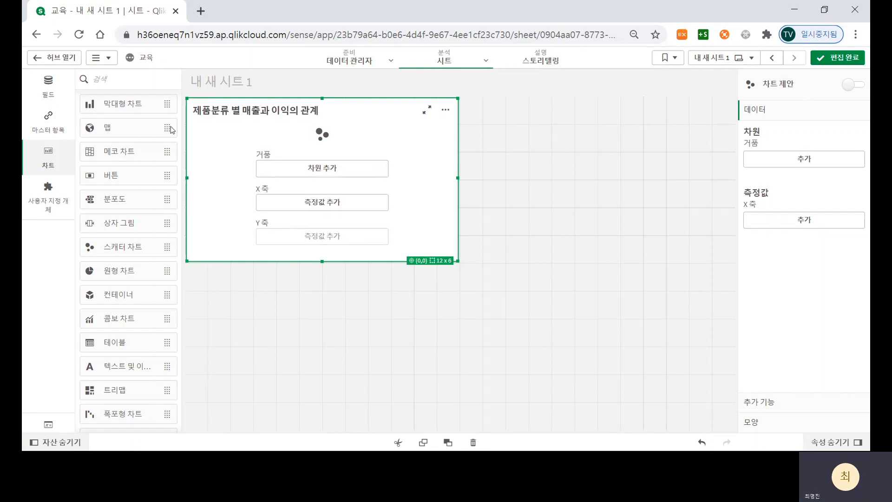
{"action": "double_click", "coordinate": [211, 110]}
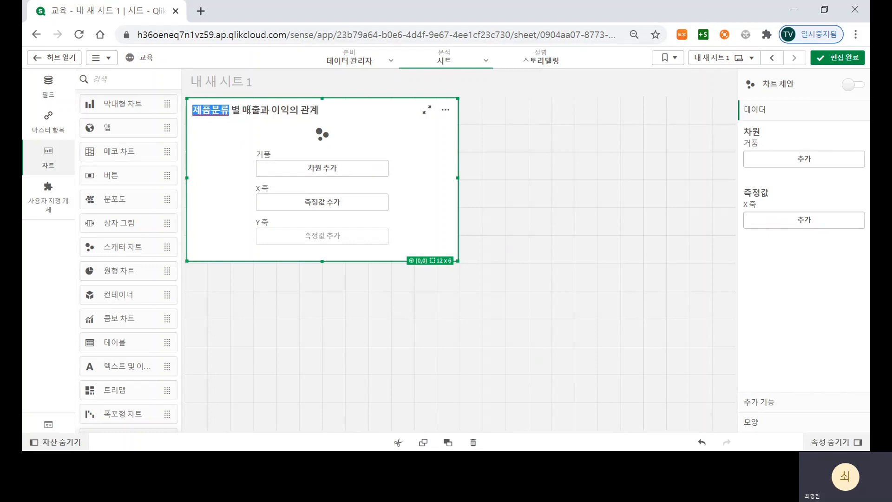
{"action": "left_click", "coordinate": [251, 110]}
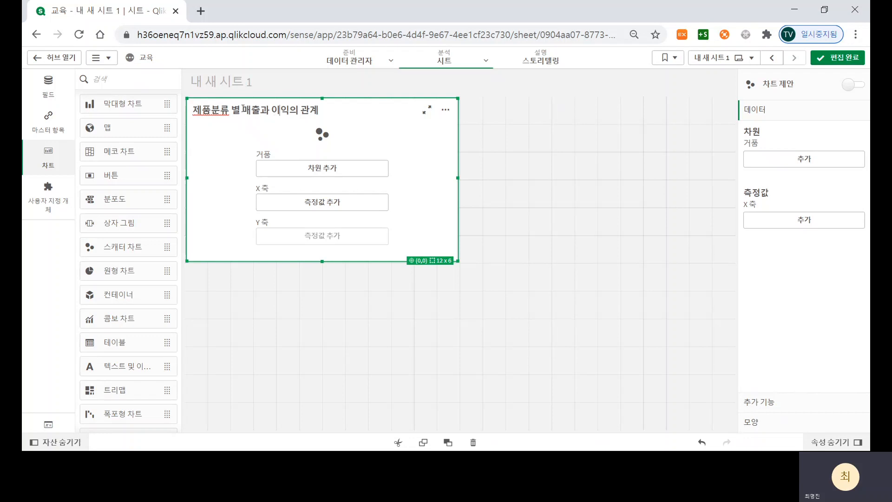
- Add the 제품분류 drill-down dimension as the scatter chart's bubble dimension
{"action": "left_click", "coordinate": [830, 160]}
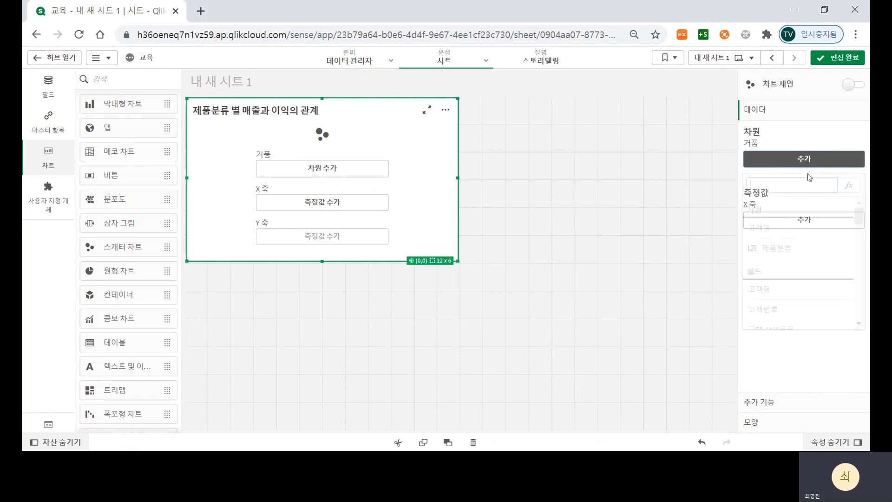
{"action": "type", "text": "제품"}
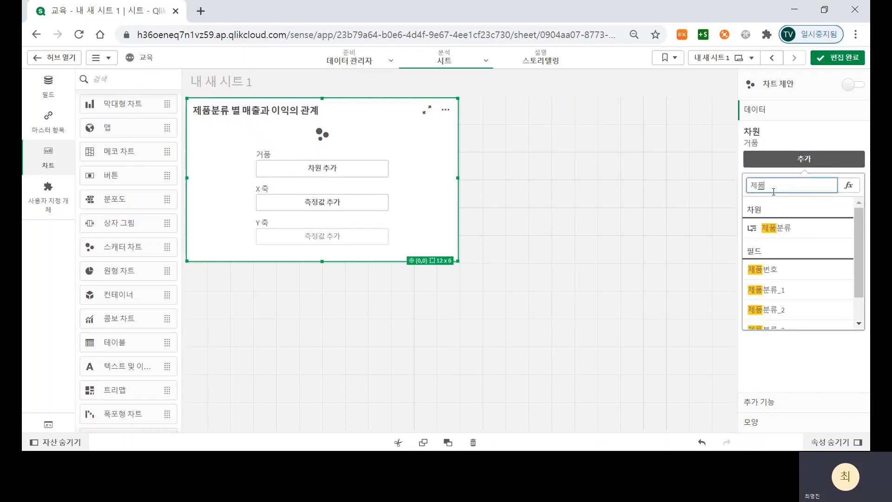
{"action": "left_click", "coordinate": [797, 228]}
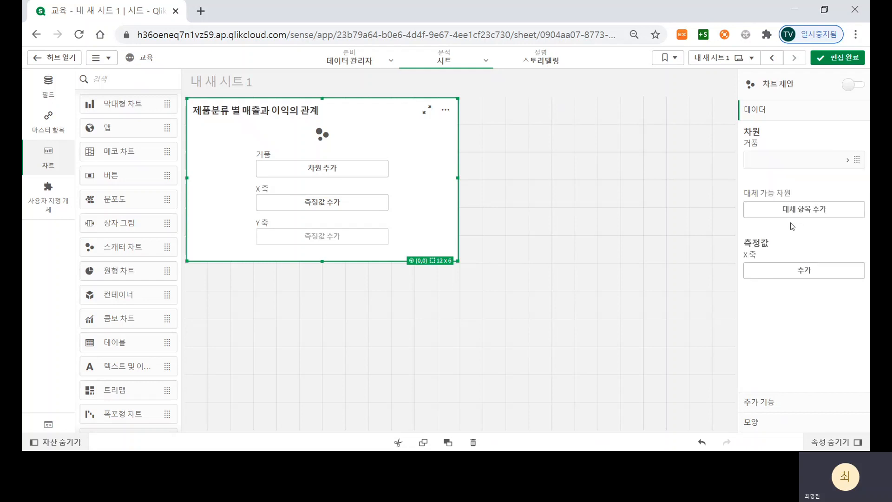
- Add the sum of 총 판매액 as the scatter chart's X-axis measure
{"action": "left_click", "coordinate": [828, 273]}
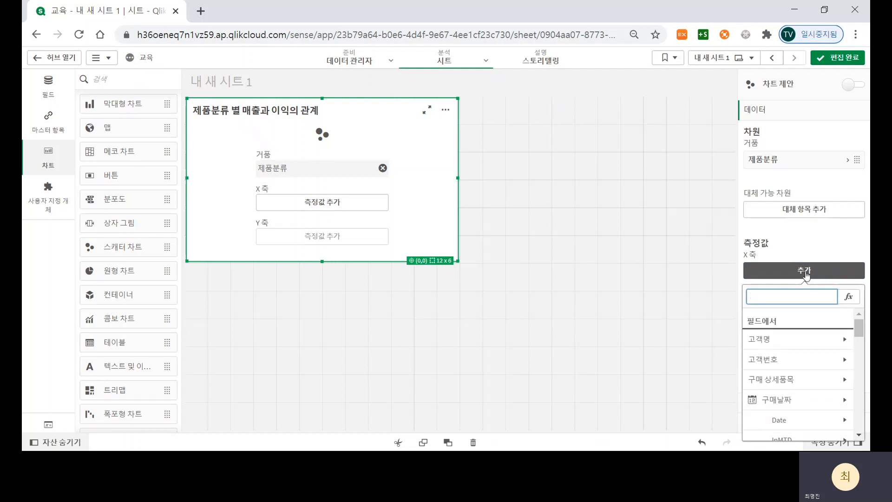
{"action": "type", "text": "매출"}
{"action": "key", "text": "ctrl+a"}
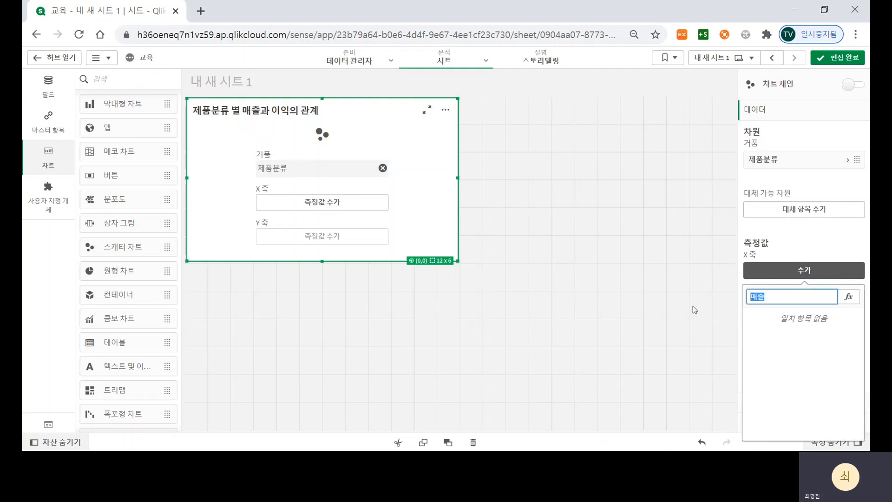
{"action": "type", "text": "총"}
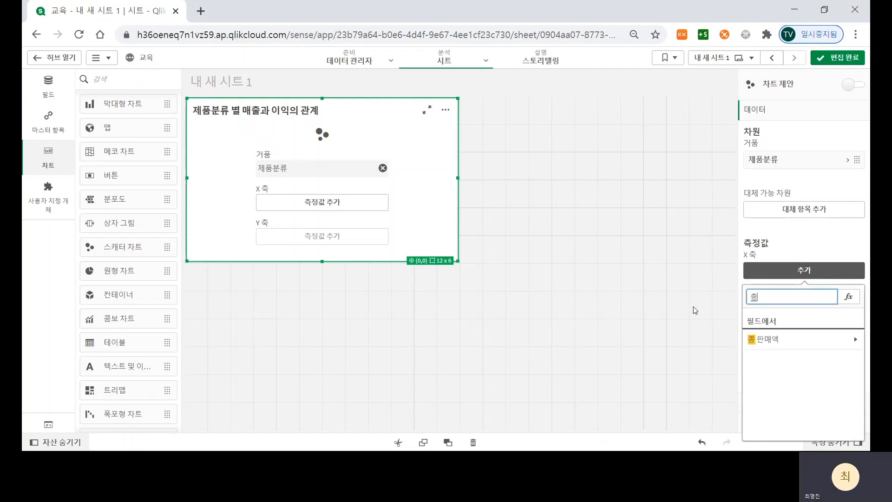
{"action": "type", "text": " 피판매"}
{"action": "left_click", "coordinate": [794, 341]}
{"action": "left_click", "coordinate": [774, 336]}
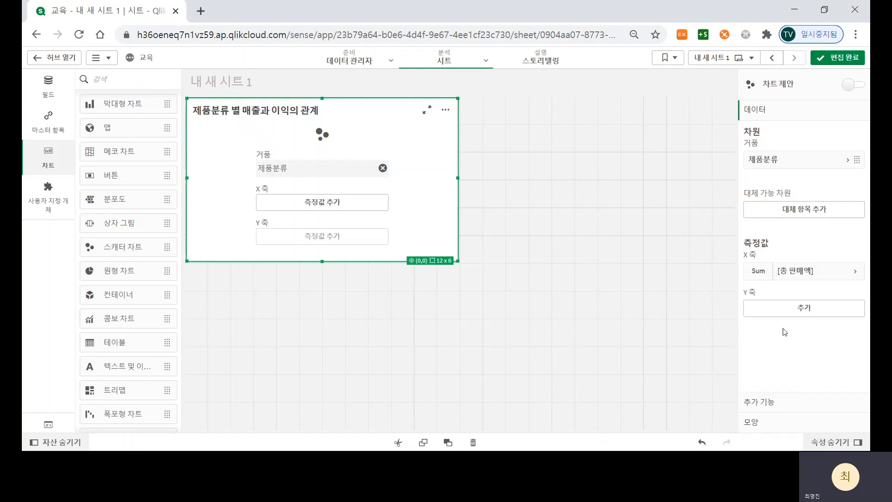
- Add the sum of 이익 as the scatter chart's Y-axis measure
{"action": "left_click", "coordinate": [803, 308]}
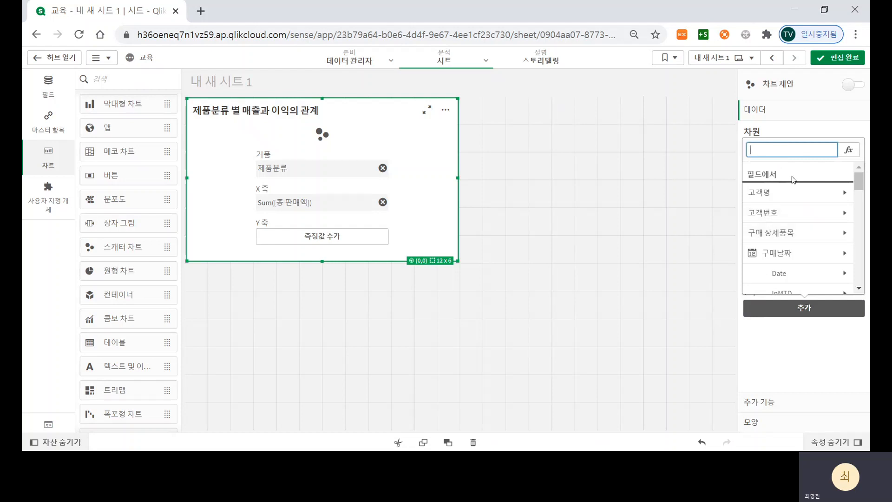
{"action": "type", "text": "이익"}
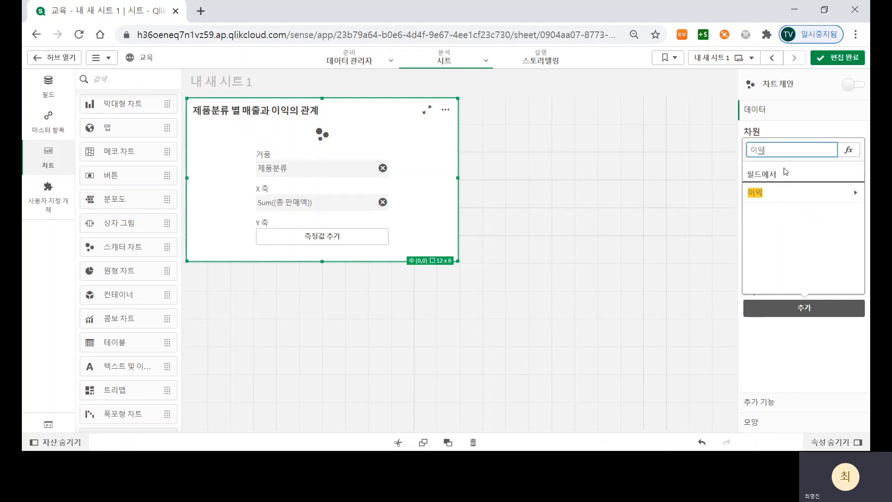
{"action": "left_click", "coordinate": [795, 191]}
{"action": "left_click", "coordinate": [792, 187]}
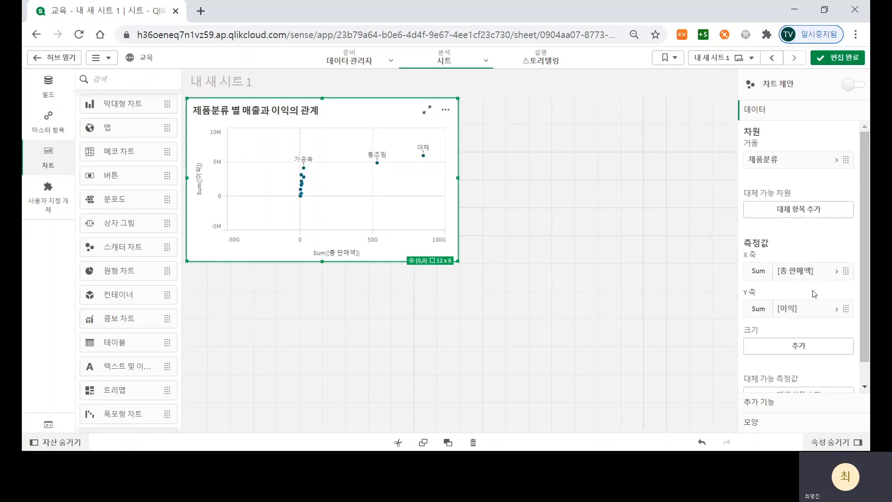
- Label the scatter chart's X-axis measure 총 판매금액
{"action": "left_click", "coordinate": [792, 273]}
{"action": "left_click", "coordinate": [783, 275]}
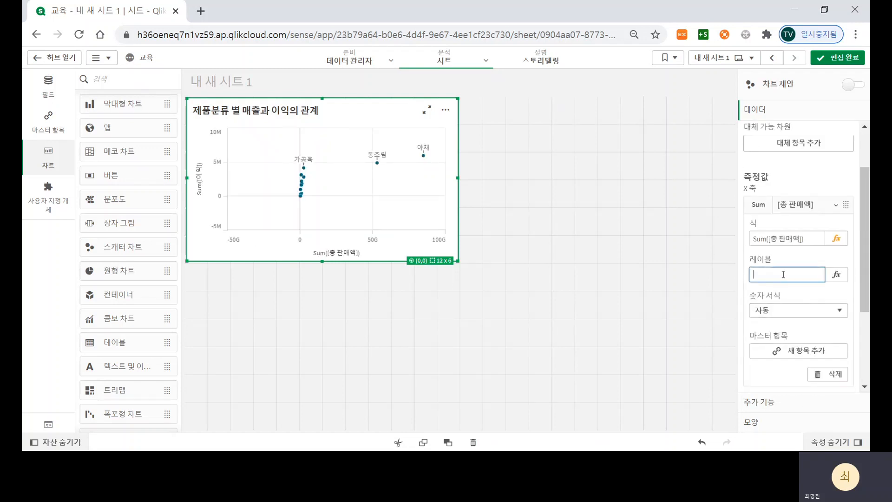
{"action": "type", "text": "총팬"}
{"action": "type", "text": "판매금액"}
{"action": "key", "text": "Return"}
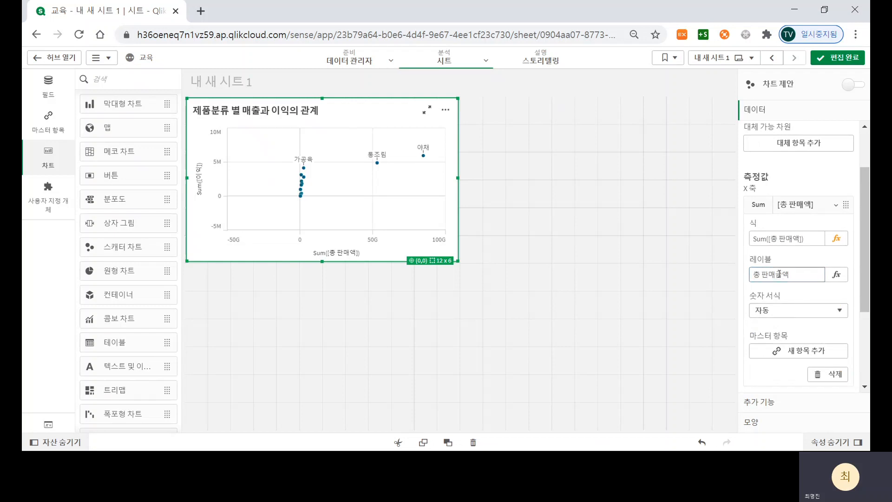
- Label the scatter chart's Y-axis measure 이익합 and collapse both measures' settings
{"action": "scroll", "coordinate": [819, 328], "scroll_direction": "down", "scroll_amount": 3}
{"action": "left_click", "coordinate": [787, 348]}
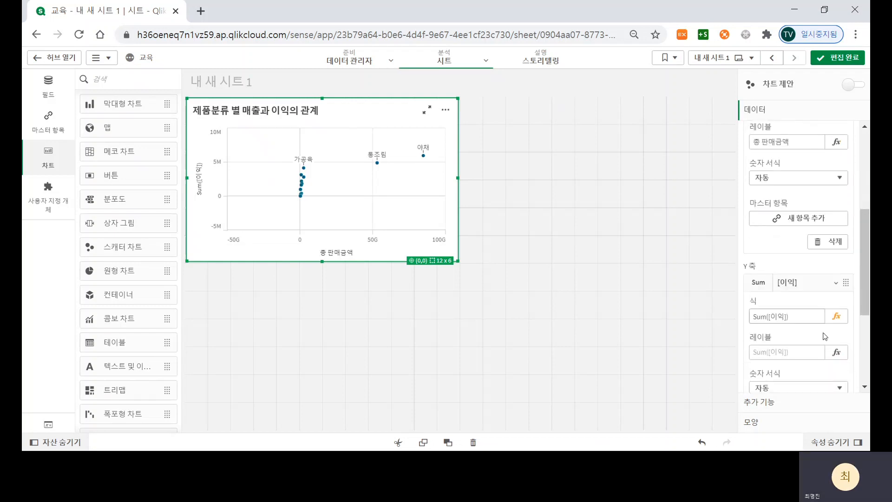
{"action": "left_click", "coordinate": [790, 352]}
{"action": "type", "text": "이익합"}
{"action": "key", "text": "Return"}
{"action": "left_click", "coordinate": [791, 285]}
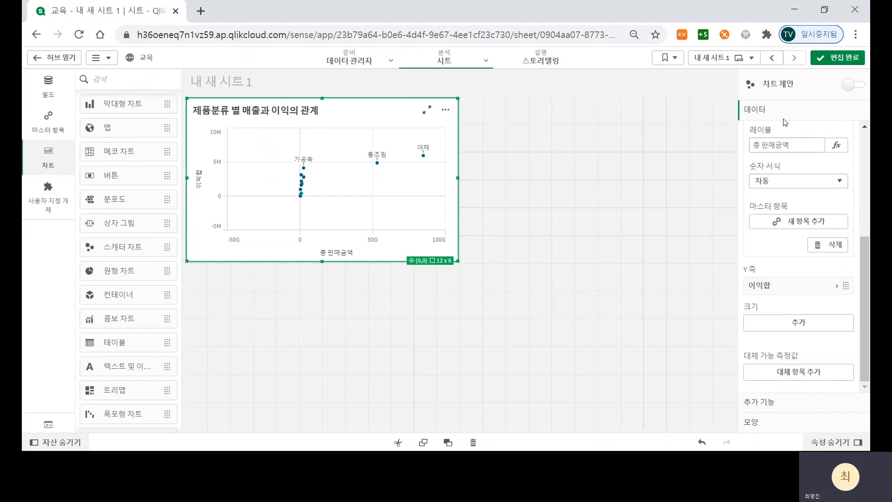
{"action": "scroll", "coordinate": [785, 139], "scroll_direction": "up", "scroll_amount": 2}
{"action": "left_click", "coordinate": [793, 147]}
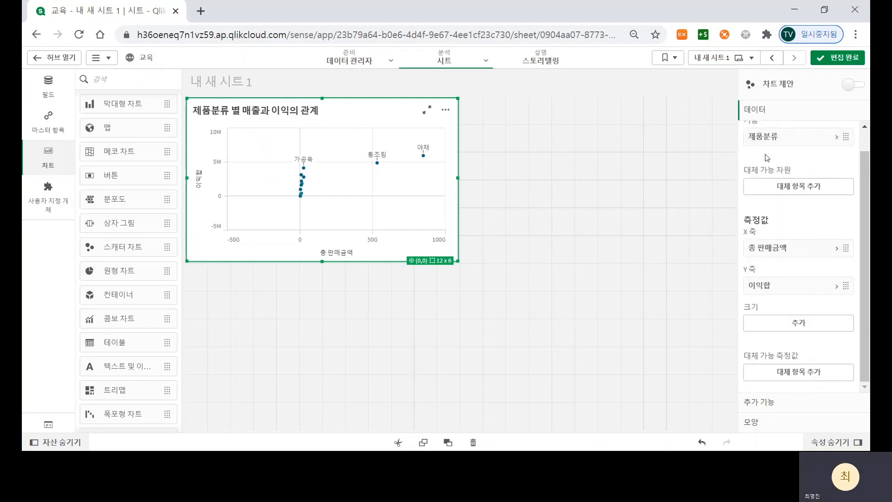
- Switch the scatter chart's X-axis range from automatic to custom with a minimum of 0
{"action": "scroll", "coordinate": [767, 157], "scroll_direction": "up", "scroll_amount": 1}
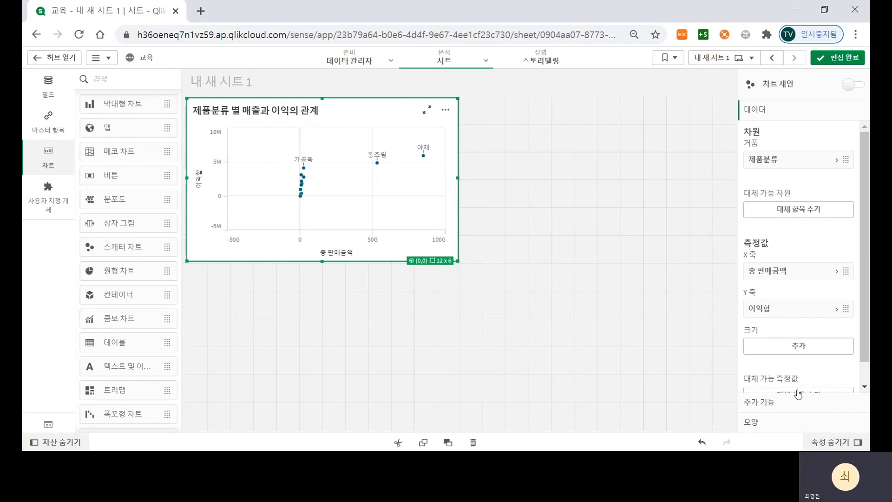
{"action": "scroll", "coordinate": [786, 364], "scroll_direction": "down", "scroll_amount": 1}
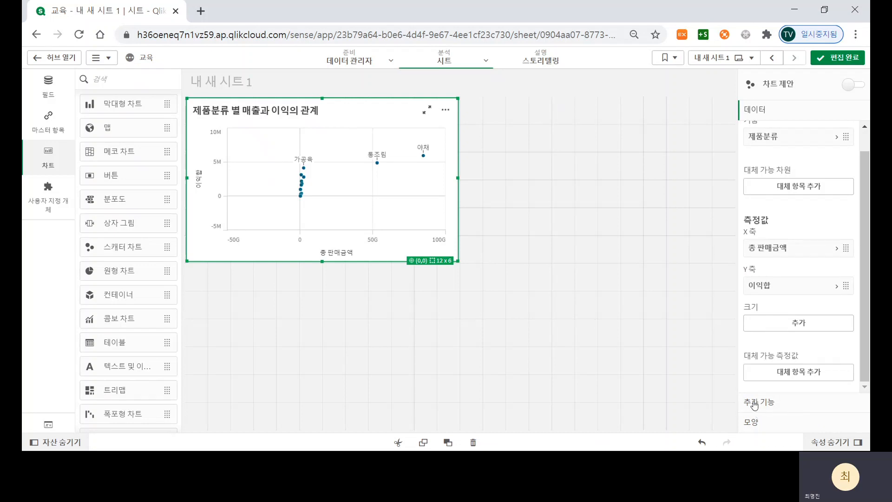
{"action": "left_click", "coordinate": [767, 421]}
{"action": "scroll", "coordinate": [814, 210], "scroll_direction": "down", "scroll_amount": 4}
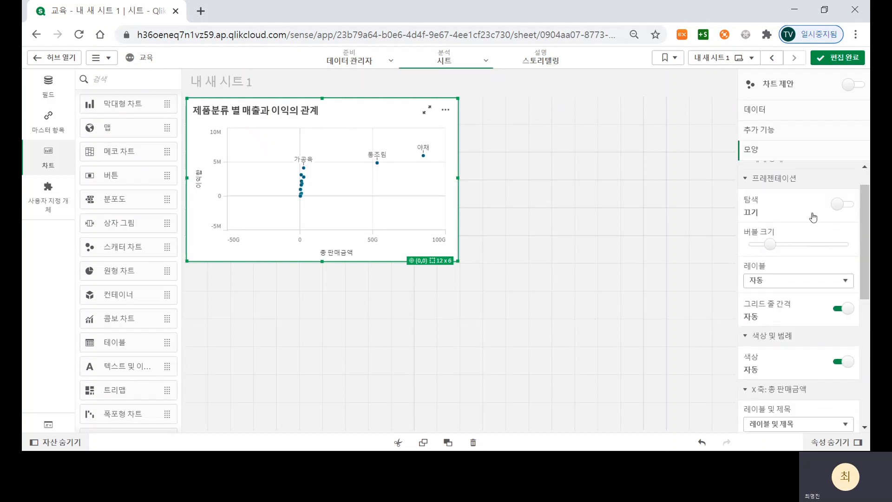
{"action": "scroll", "coordinate": [809, 218], "scroll_direction": "down", "scroll_amount": 3}
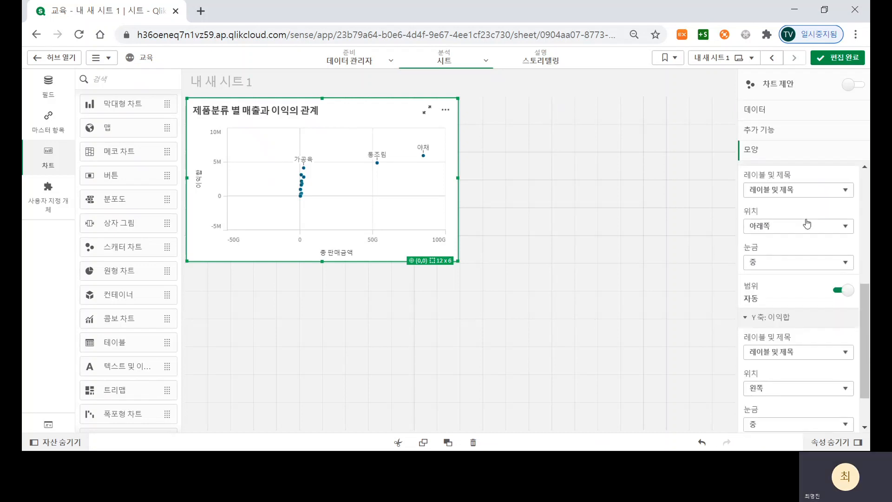
{"action": "scroll", "coordinate": [807, 223], "scroll_direction": "up", "scroll_amount": 3}
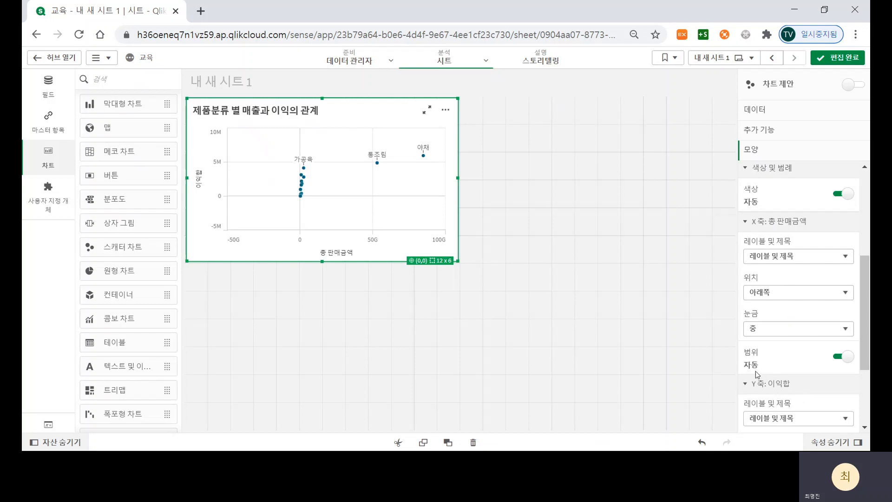
{"action": "left_click", "coordinate": [848, 360]}
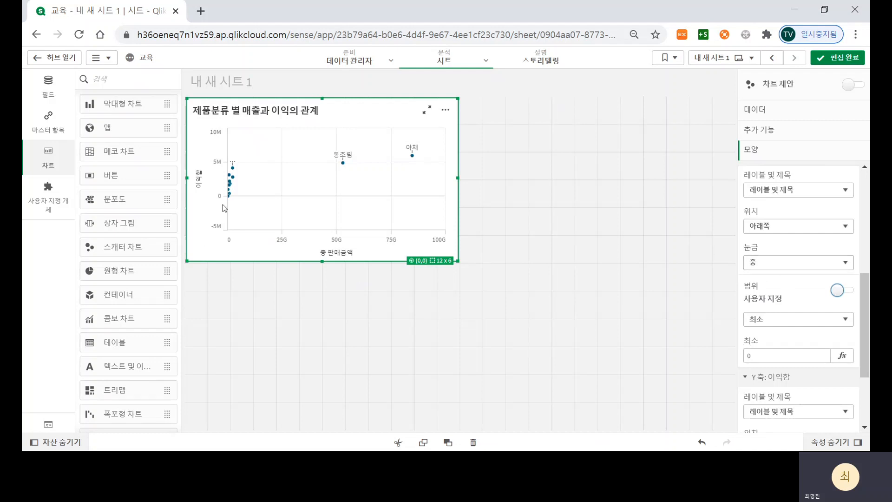
- Switch the scatter chart's Y-axis range from automatic to custom, limiting the minimum
{"action": "scroll", "coordinate": [770, 366], "scroll_direction": "down", "scroll_amount": 2}
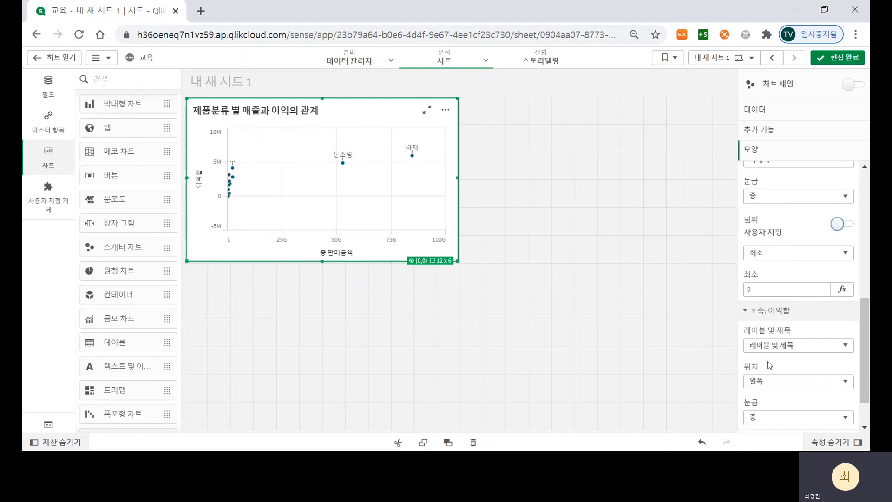
{"action": "scroll", "coordinate": [766, 363], "scroll_direction": "down", "scroll_amount": 1}
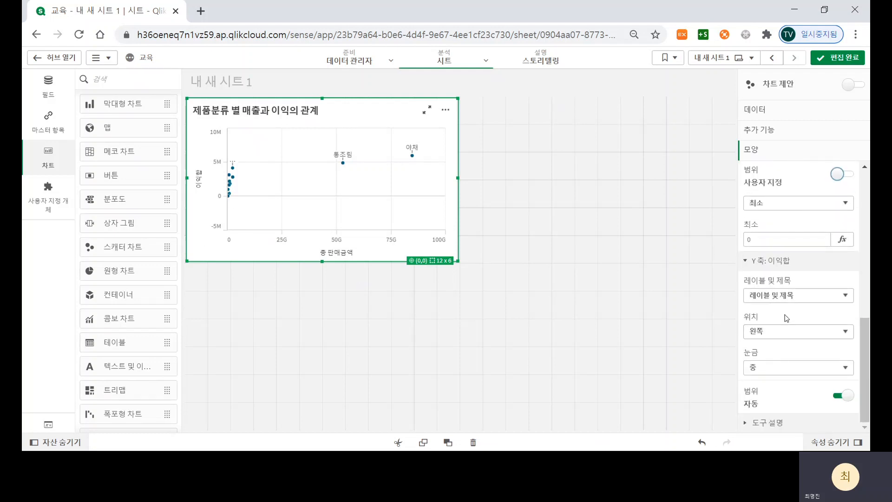
{"action": "left_click", "coordinate": [842, 396]}
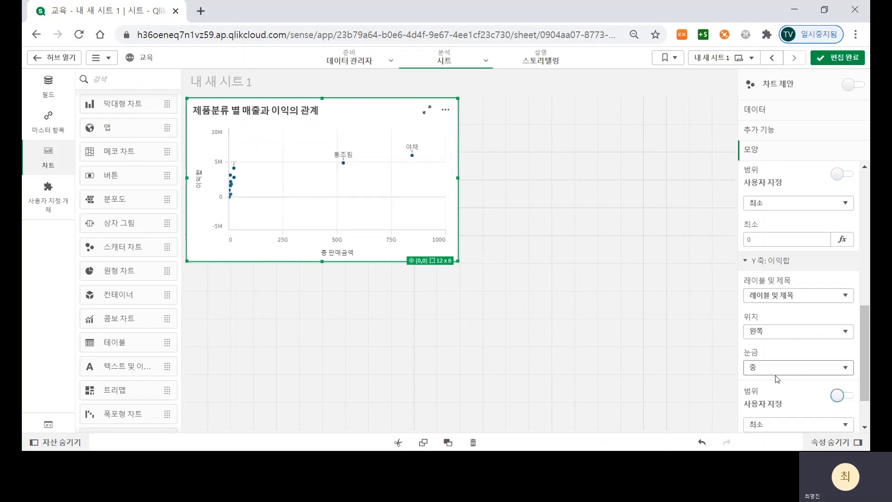
- Set the scatter chart's Y-axis minimum to 0 and paste a copy of the chart into the empty space beside it
{"action": "scroll", "coordinate": [766, 380], "scroll_direction": "down", "scroll_amount": 1}
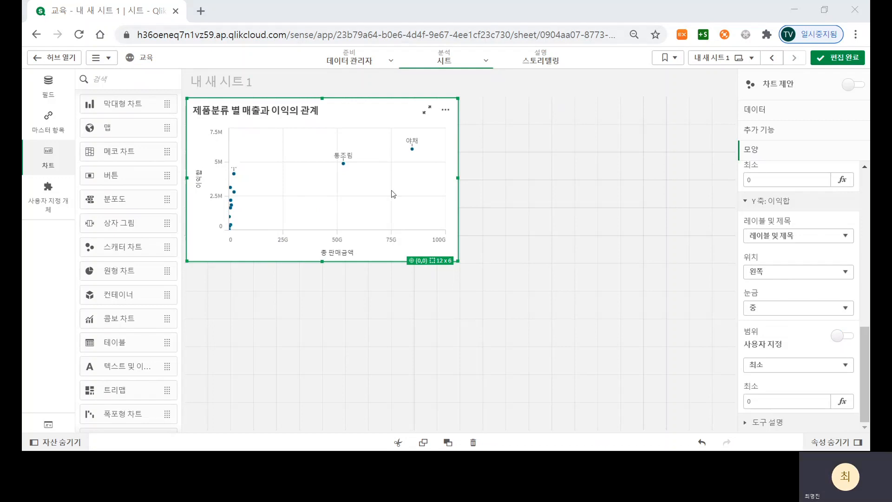
{"action": "left_click", "coordinate": [528, 172]}
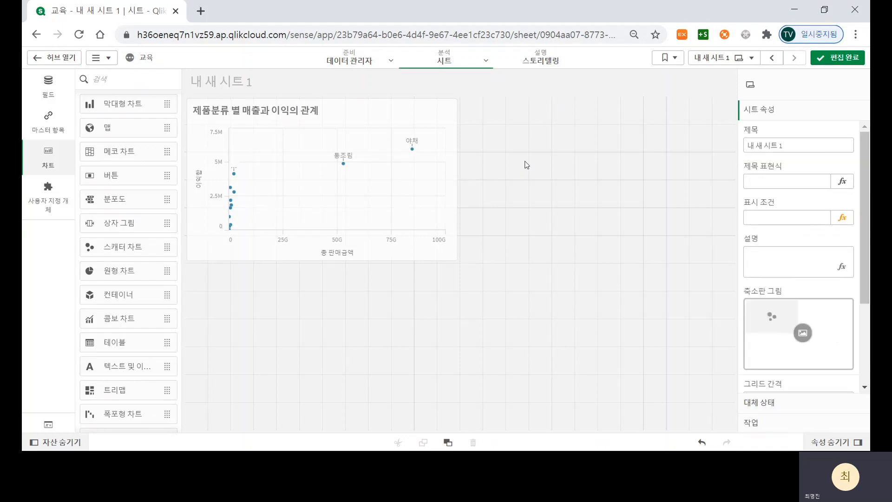
{"action": "key", "text": "ctrl+v"}
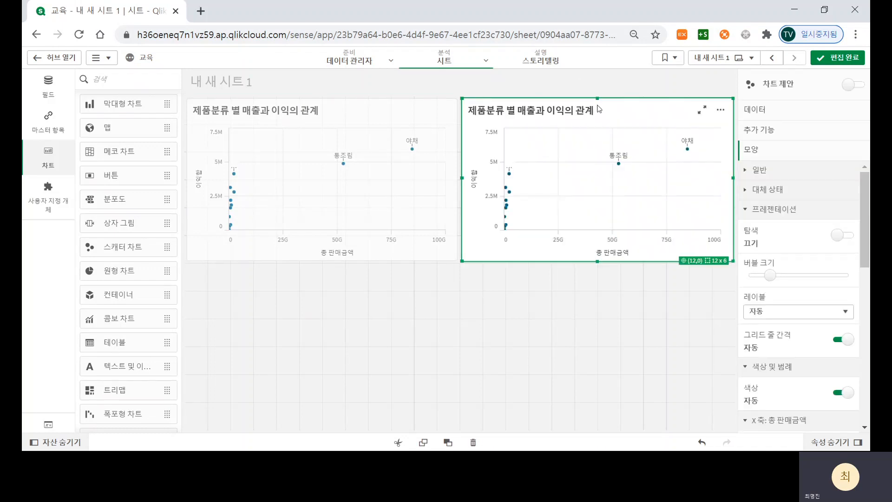
- Retitle the copied scatter chart 제품분류 별 매출과 이익 누적합
{"action": "left_click", "coordinate": [561, 115]}
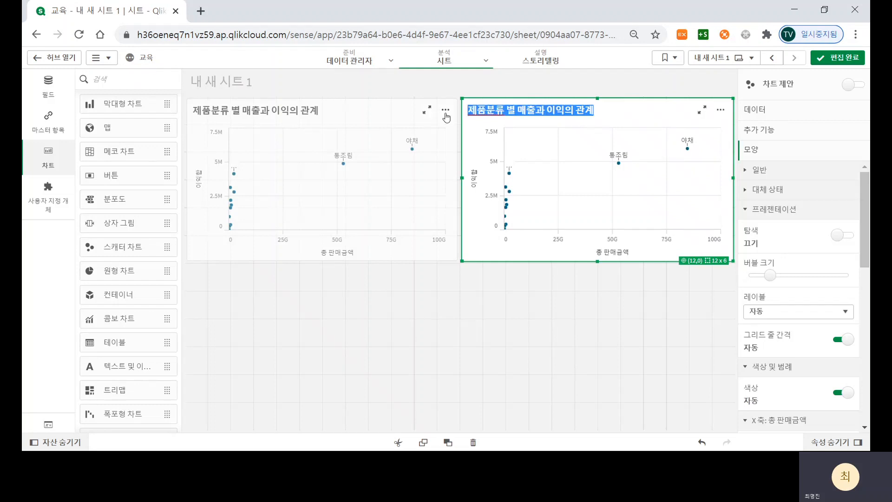
{"action": "type", "text": "제품분류 별 매출과 이익"}
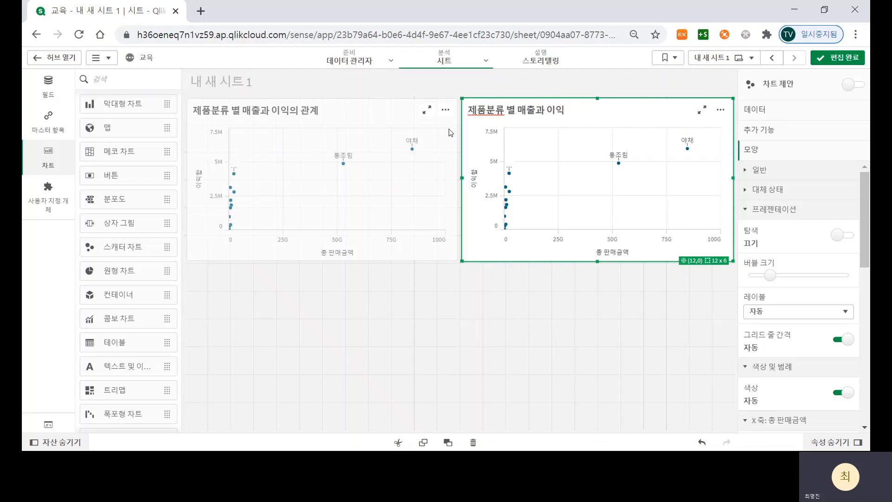
{"action": "type", "text": " 누적합"}
{"action": "left_click_drag", "start_coordinate": [516, 113], "coordinate": [609, 108]}
{"action": "left_click", "coordinate": [495, 160]}
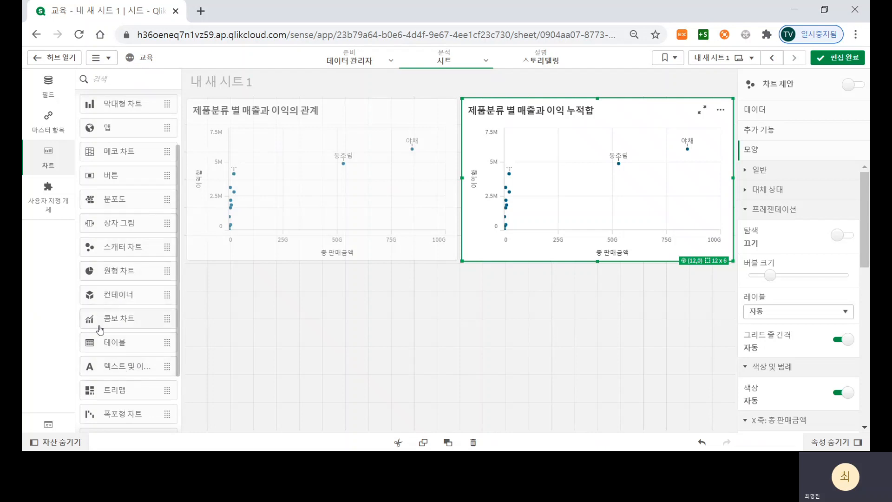
- Convert the copied scatter chart into a combo chart (콤보 차트)
{"action": "left_click_drag", "start_coordinate": [115, 321], "coordinate": [603, 166]}
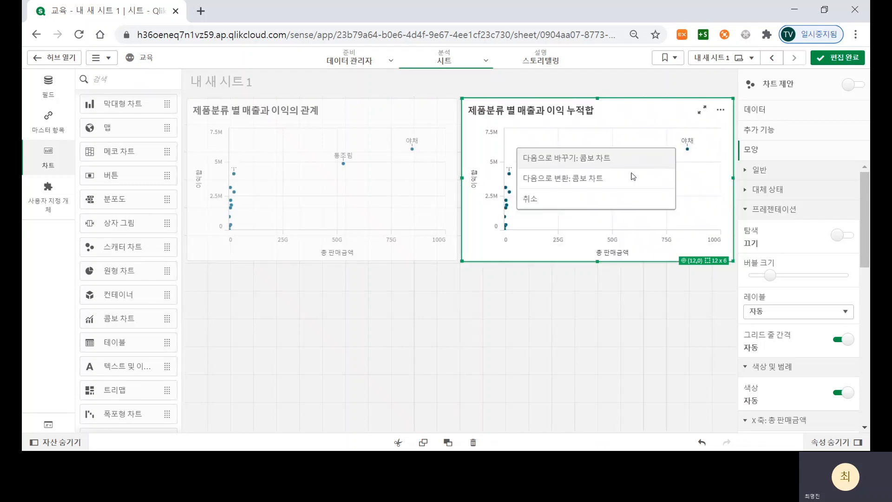
{"action": "left_click", "coordinate": [592, 179]}
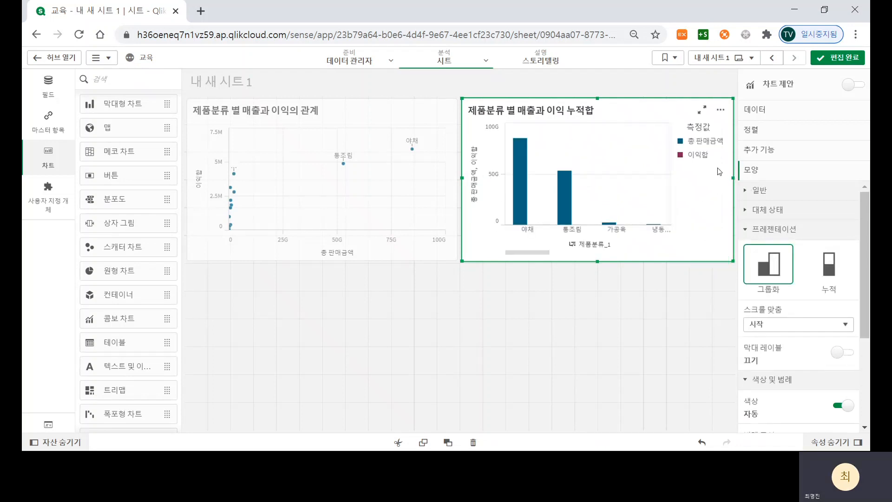
- Apply the 누적 modifier to the combo chart's 이익합 measure with the range set to 전체, and collapse the measure
{"action": "left_click", "coordinate": [779, 109]}
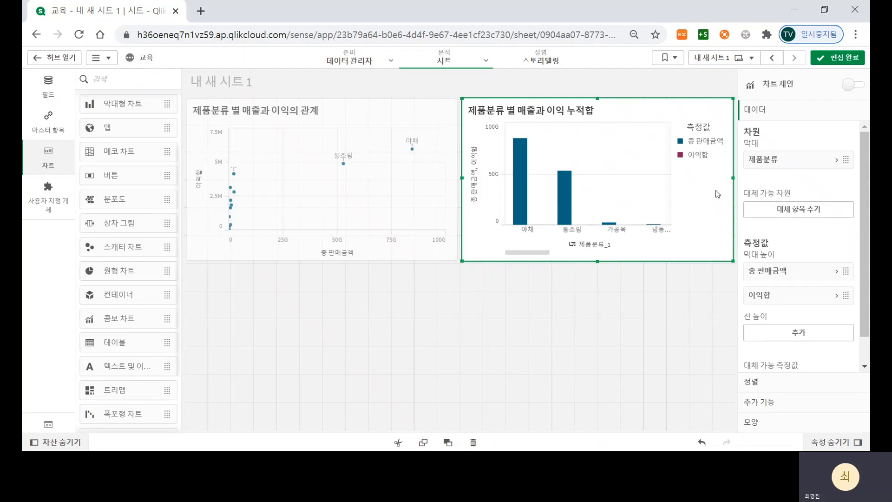
{"action": "left_click", "coordinate": [786, 303]}
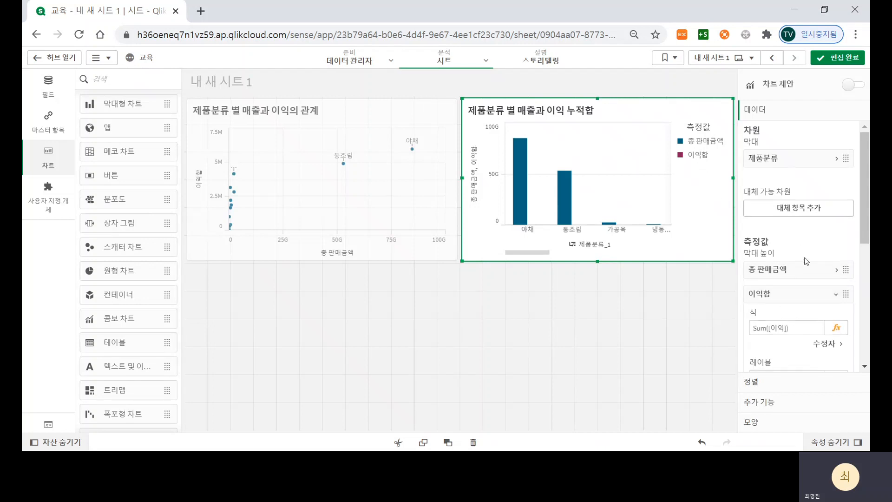
{"action": "scroll", "coordinate": [817, 144], "scroll_direction": "up", "scroll_amount": 3}
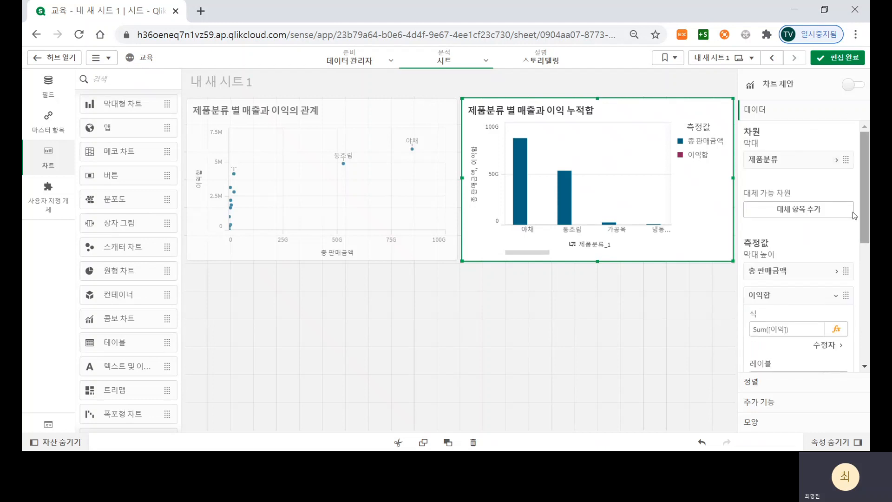
{"action": "scroll", "coordinate": [800, 242], "scroll_direction": "down", "scroll_amount": 1}
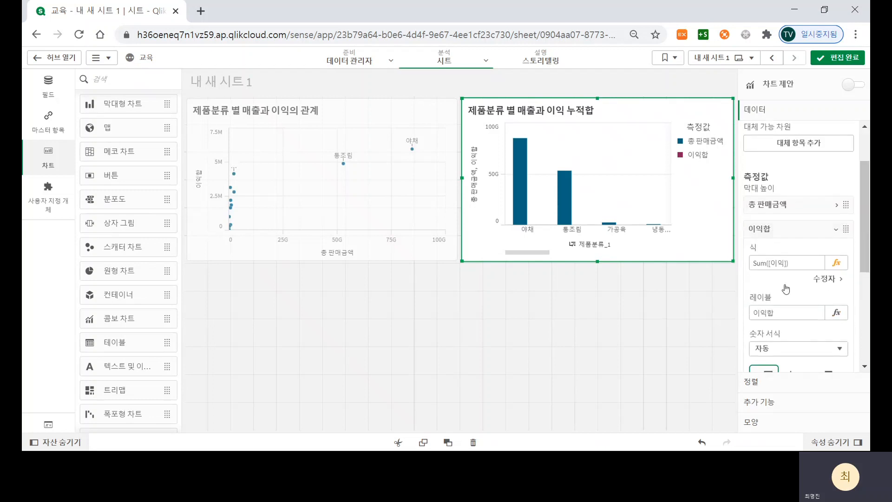
{"action": "left_click", "coordinate": [827, 282]}
{"action": "scroll", "coordinate": [825, 279], "scroll_direction": "down", "scroll_amount": 1}
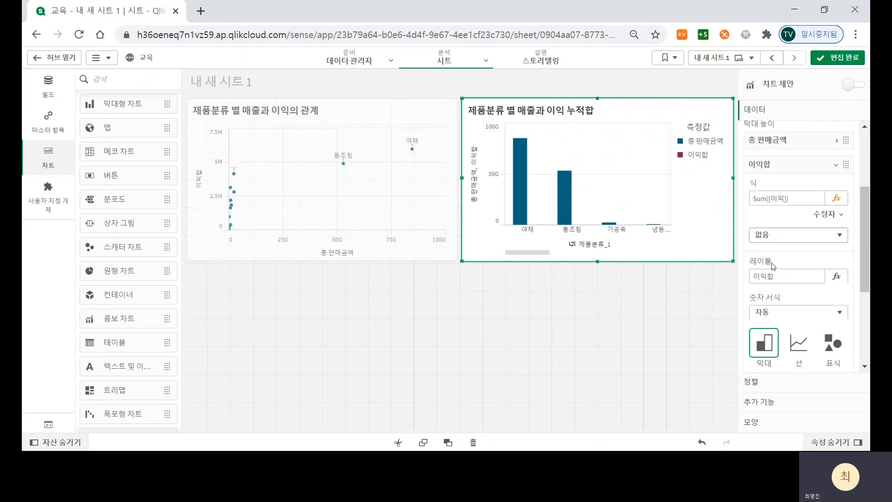
{"action": "left_click", "coordinate": [792, 239]}
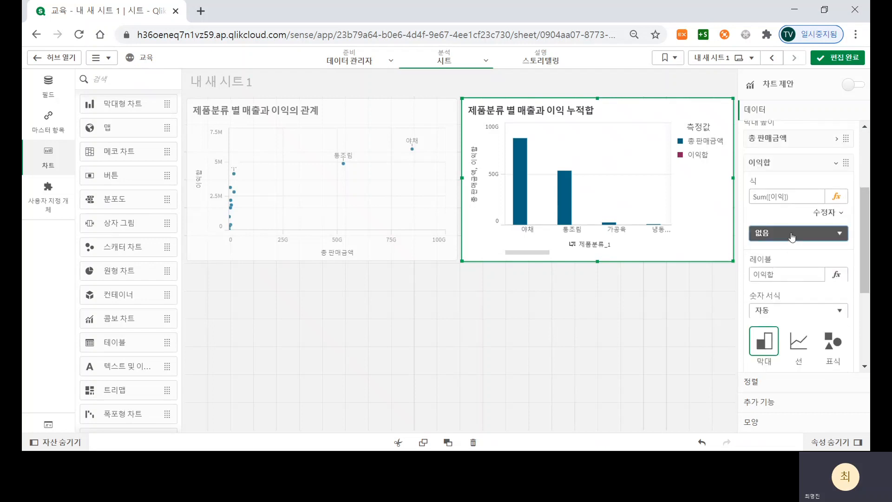
{"action": "left_click", "coordinate": [799, 254]}
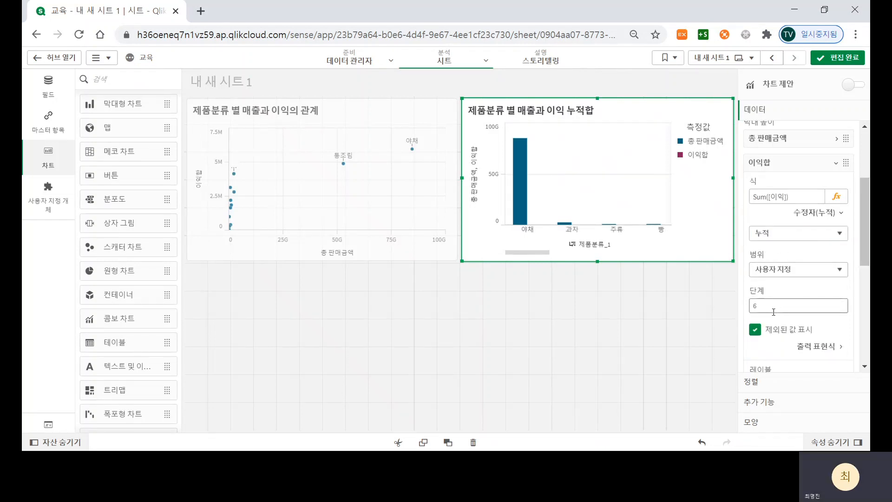
{"action": "left_click", "coordinate": [774, 286]}
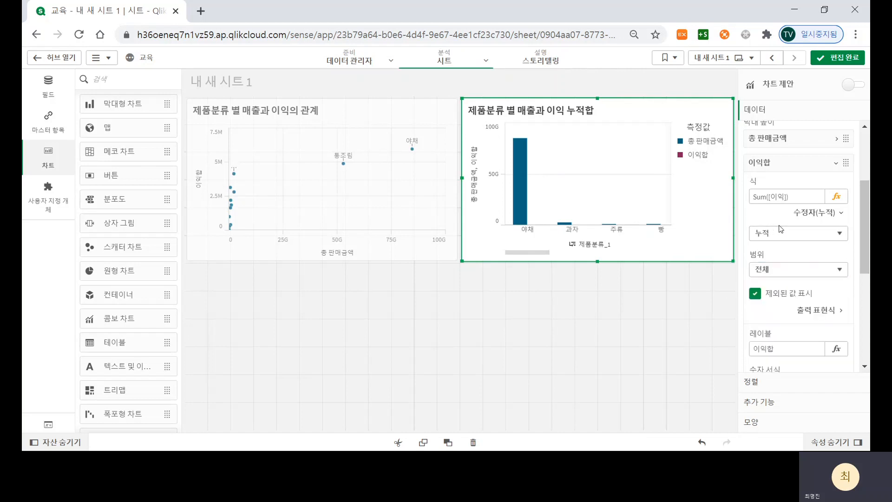
{"action": "left_click", "coordinate": [797, 172]}
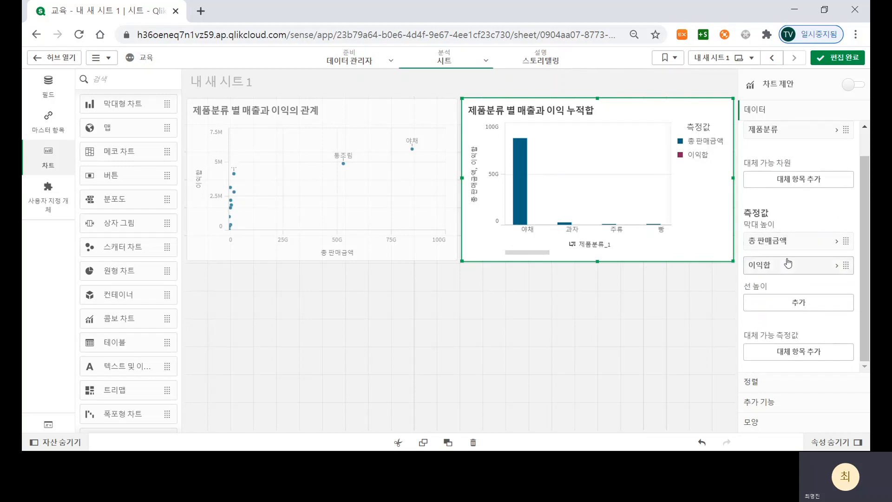
- Change the accumulated profit measure's label to 이익 누적합 and collapse its settings
{"action": "left_click", "coordinate": [783, 274]}
{"action": "left_click", "coordinate": [793, 246]}
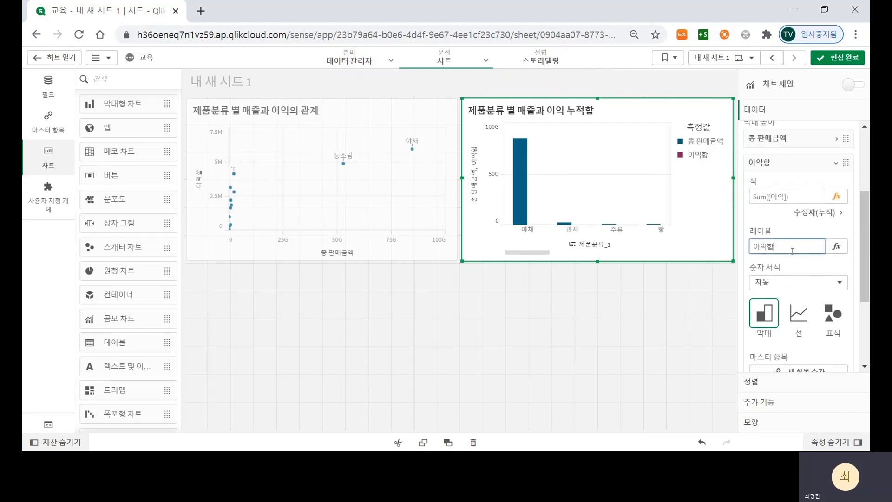
{"action": "type", "text": "누적합"}
{"action": "key", "text": "Return"}
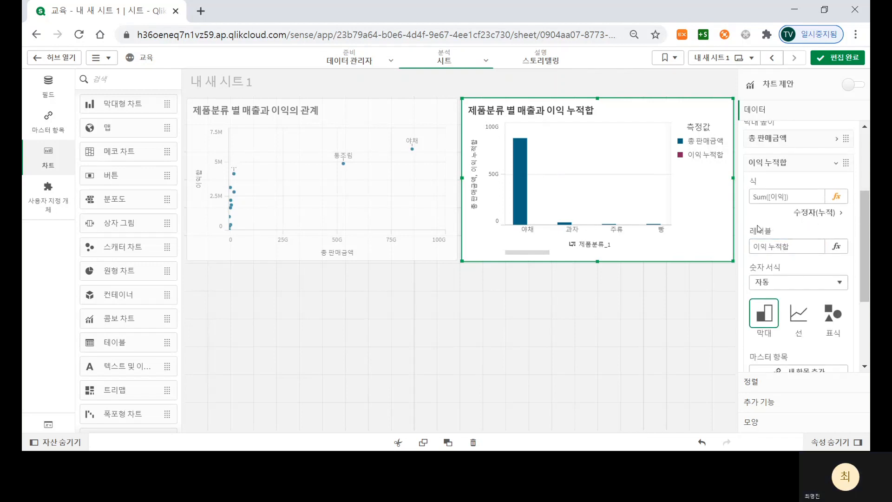
{"action": "scroll", "coordinate": [785, 242], "scroll_direction": "up", "scroll_amount": 3}
{"action": "left_click", "coordinate": [779, 230]}
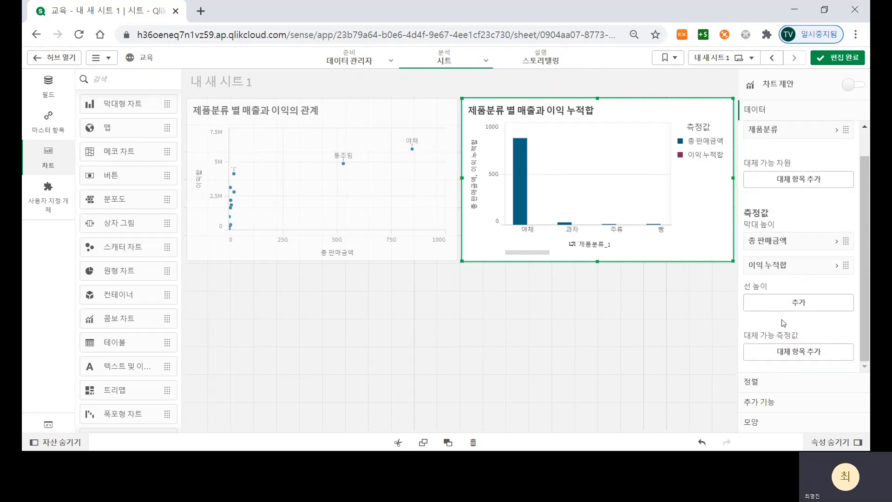
- Review the combo chart's appearance settings, including its presentation, legend and Y-axis options
{"action": "left_click", "coordinate": [758, 422]}
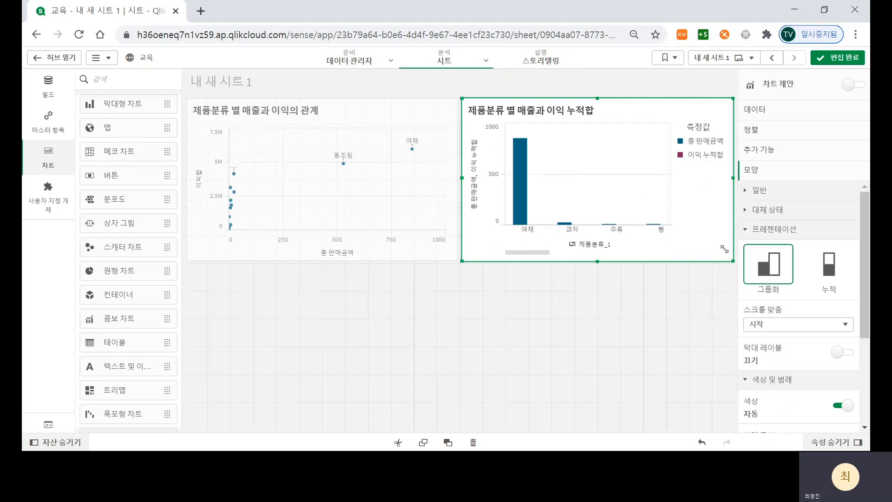
{"action": "scroll", "coordinate": [840, 288], "scroll_direction": "down", "scroll_amount": 1}
{"action": "scroll", "coordinate": [818, 278], "scroll_direction": "down", "scroll_amount": 3}
{"action": "scroll", "coordinate": [818, 292], "scroll_direction": "up", "scroll_amount": 4}
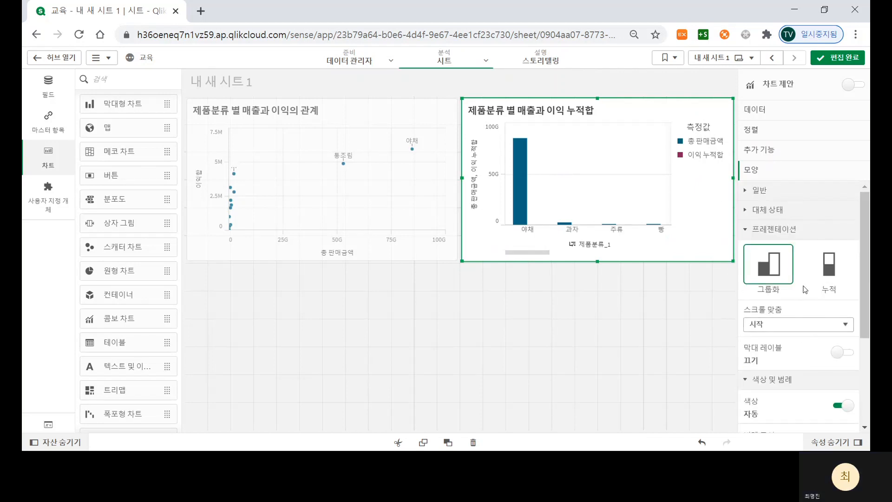
{"action": "scroll", "coordinate": [818, 297], "scroll_direction": "down", "scroll_amount": 4}
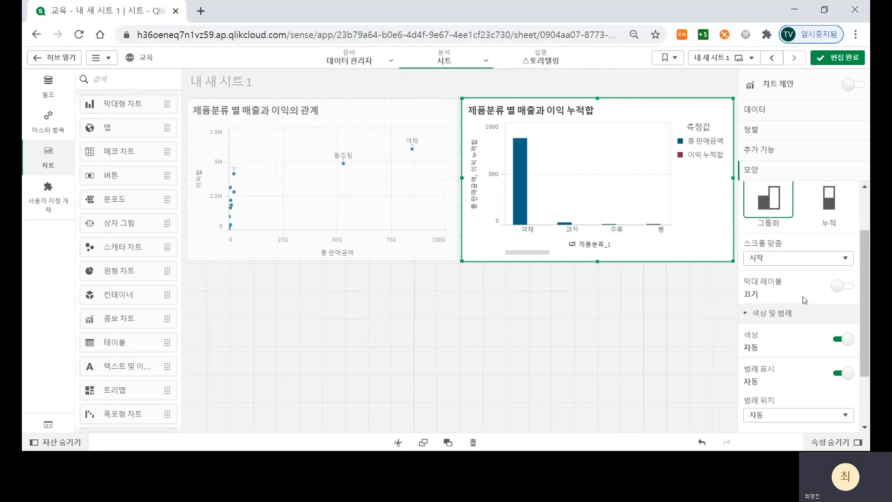
{"action": "left_click", "coordinate": [788, 400]}
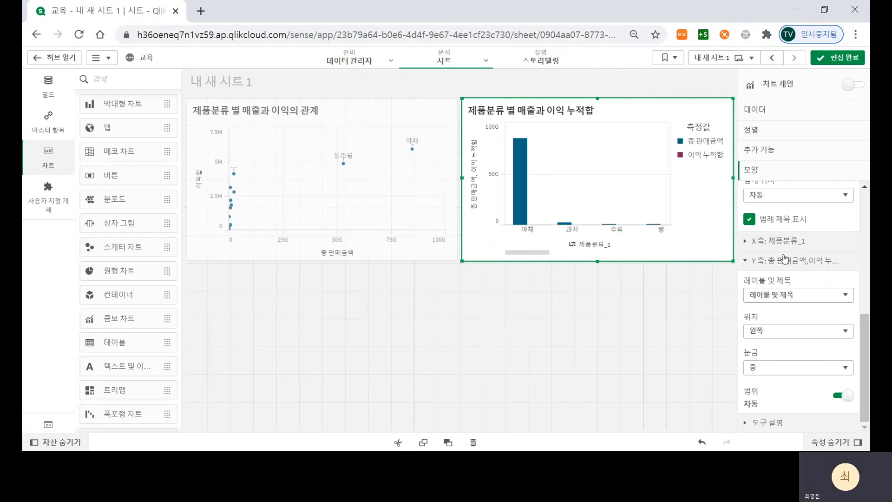
{"action": "scroll", "coordinate": [796, 260], "scroll_direction": "up", "scroll_amount": 5}
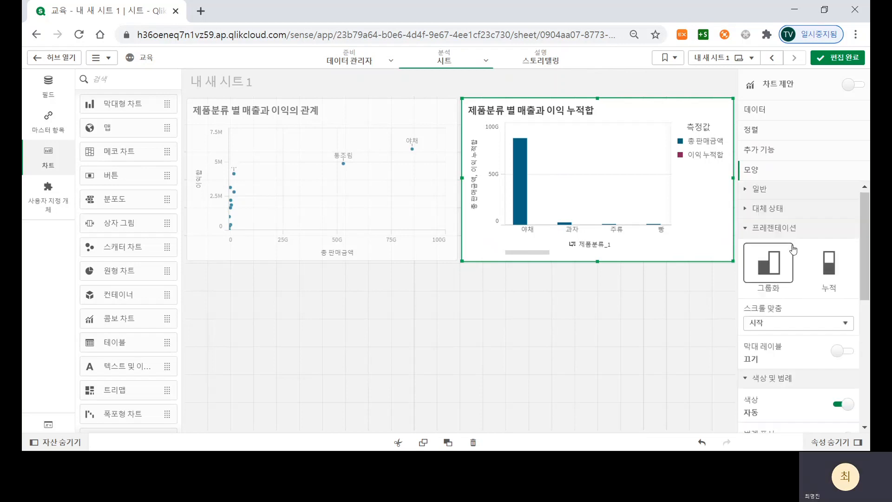
- Display the combo chart's 이익 누적합 measure as a line instead of bars and collapse its settings
{"action": "left_click", "coordinate": [773, 114]}
{"action": "left_click", "coordinate": [808, 266]}
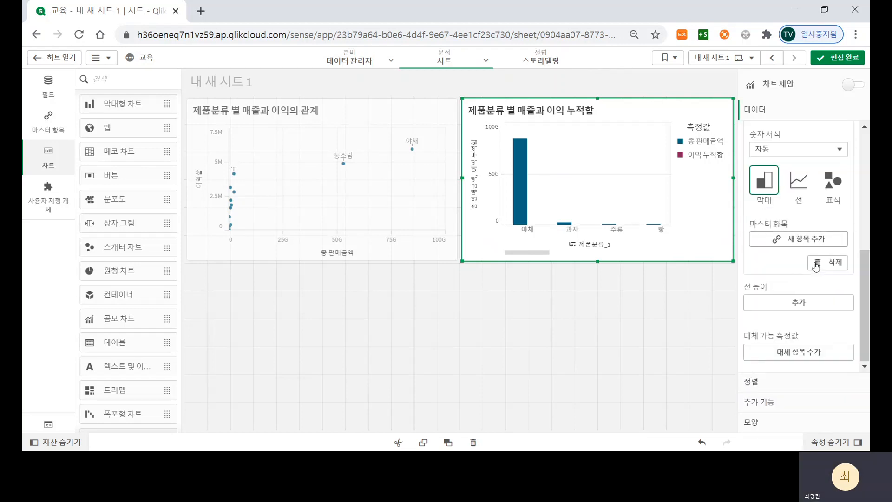
{"action": "scroll", "coordinate": [793, 196], "scroll_direction": "up", "scroll_amount": 3}
{"action": "scroll", "coordinate": [792, 186], "scroll_direction": "up", "scroll_amount": 2}
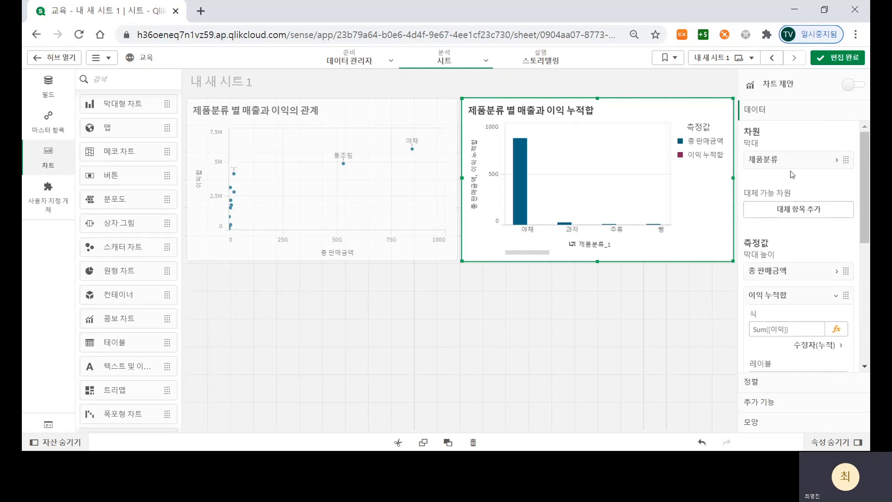
{"action": "left_click", "coordinate": [789, 297]}
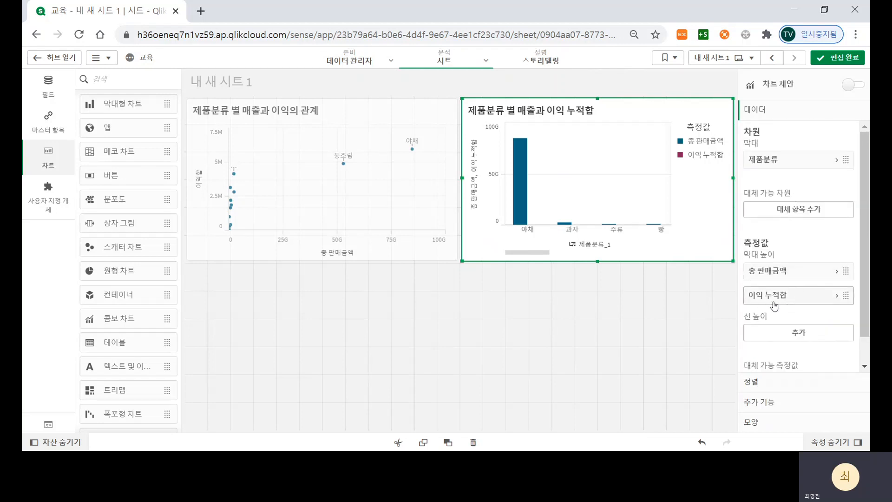
{"action": "left_click", "coordinate": [774, 302]}
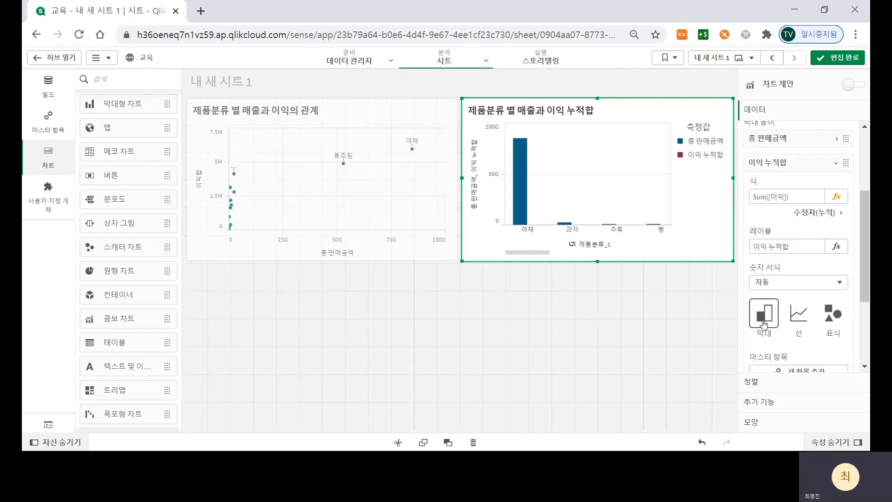
{"action": "left_click", "coordinate": [800, 314]}
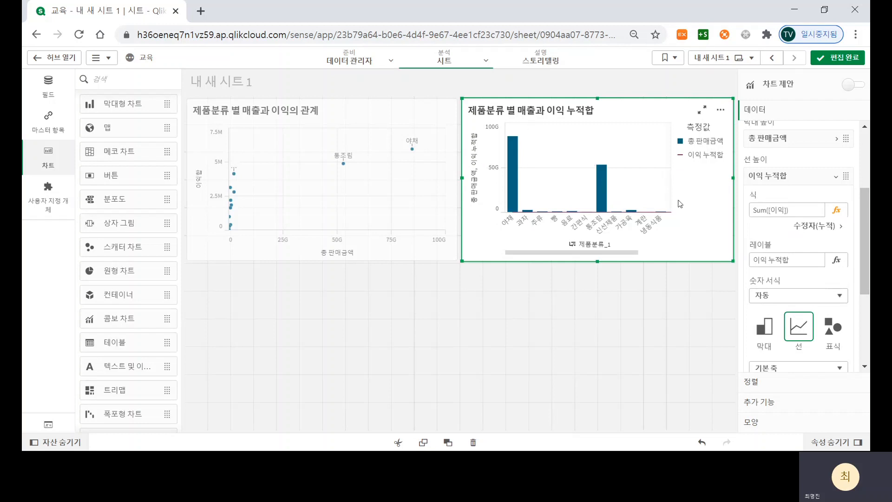
{"action": "left_click", "coordinate": [780, 178]}
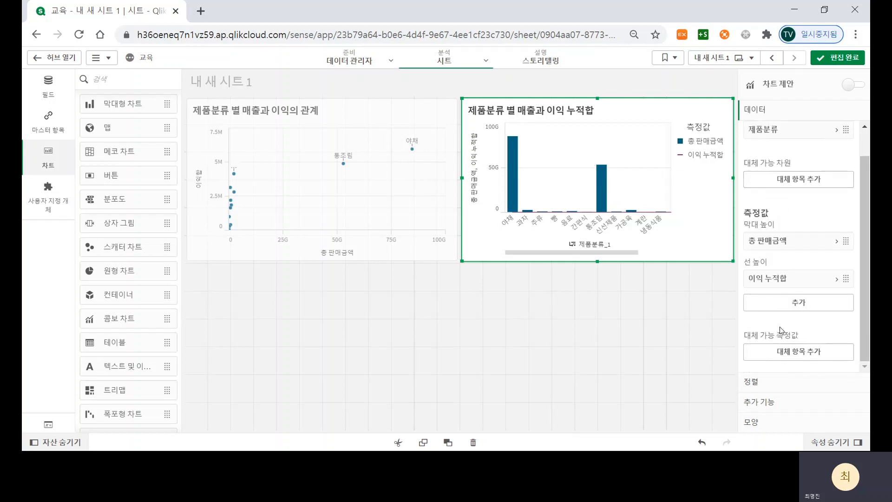
- Check the combo chart's Y-axis label, position and scale options in its appearance settings
{"action": "left_click", "coordinate": [772, 423]}
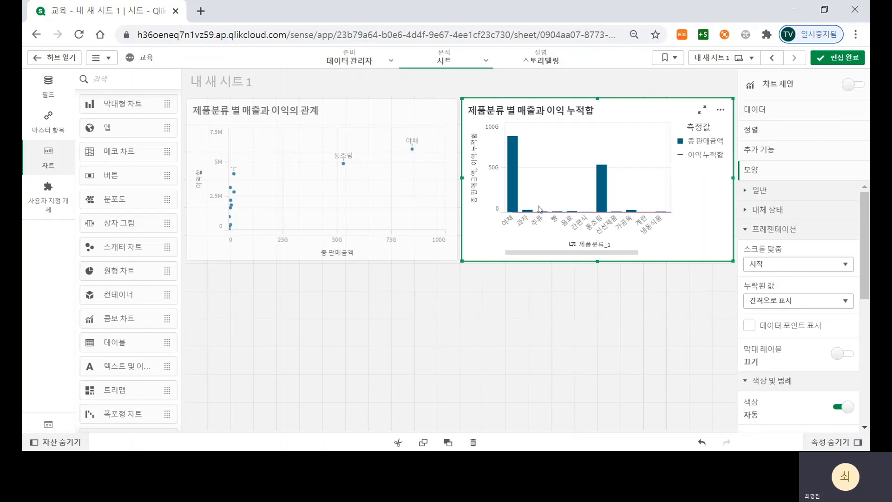
{"action": "scroll", "coordinate": [823, 354], "scroll_direction": "down", "scroll_amount": 5}
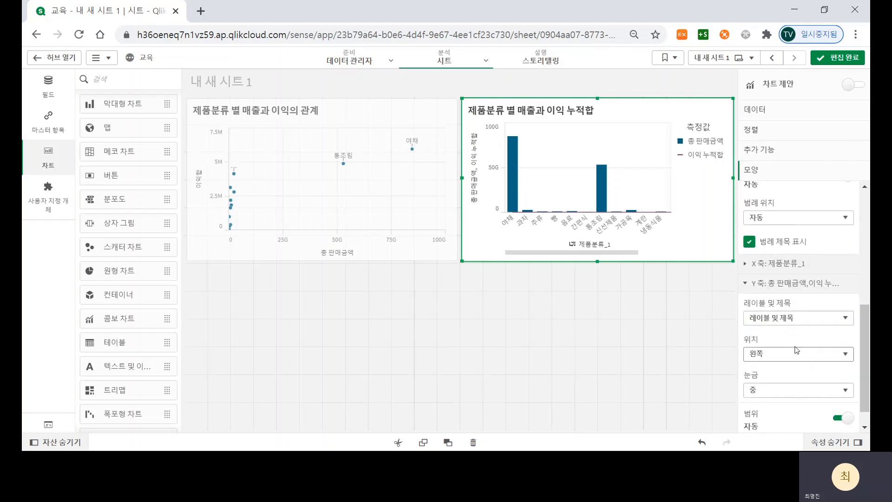
{"action": "scroll", "coordinate": [797, 351], "scroll_direction": "down", "scroll_amount": 1}
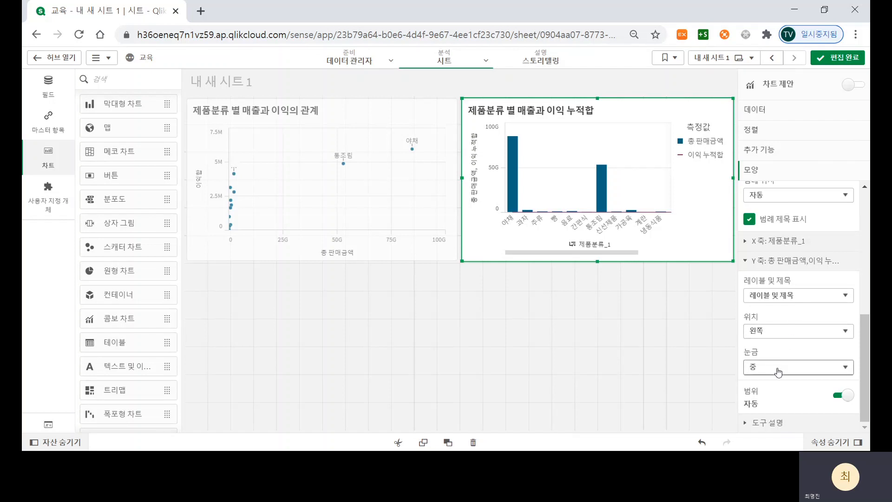
{"action": "left_click", "coordinate": [793, 336]}
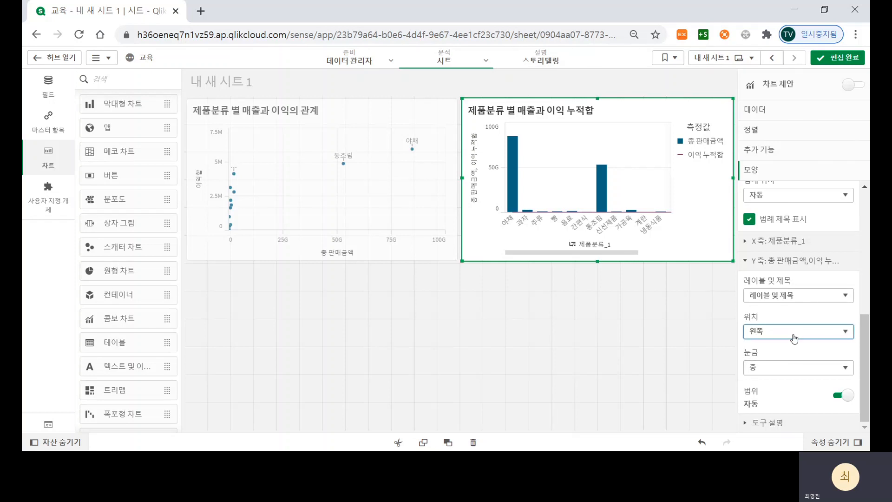
{"action": "scroll", "coordinate": [816, 241], "scroll_direction": "up", "scroll_amount": 8}
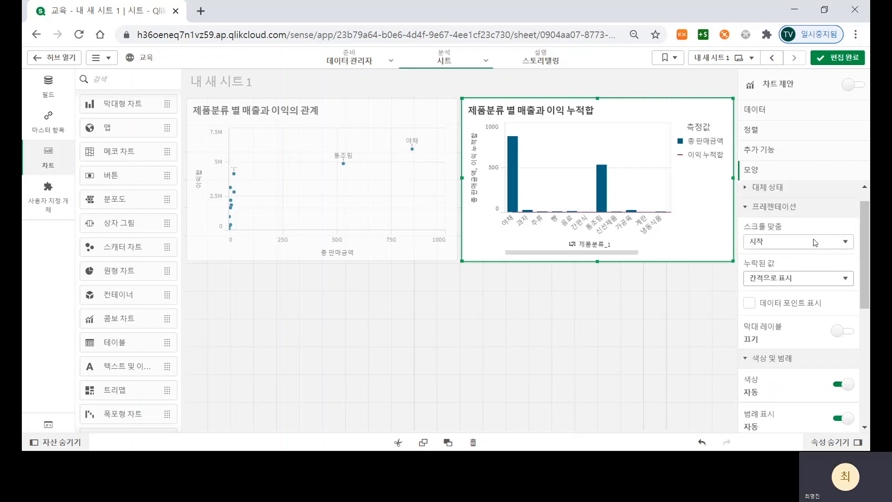
- Assign the combo chart's 이익 누적합 line measure to the secondary axis (보조 축)
{"action": "left_click", "coordinate": [779, 110]}
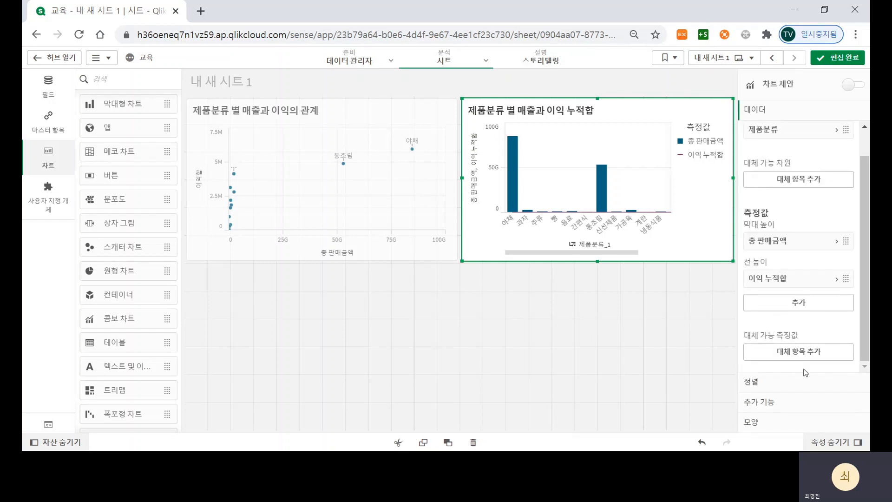
{"action": "left_click", "coordinate": [803, 282]}
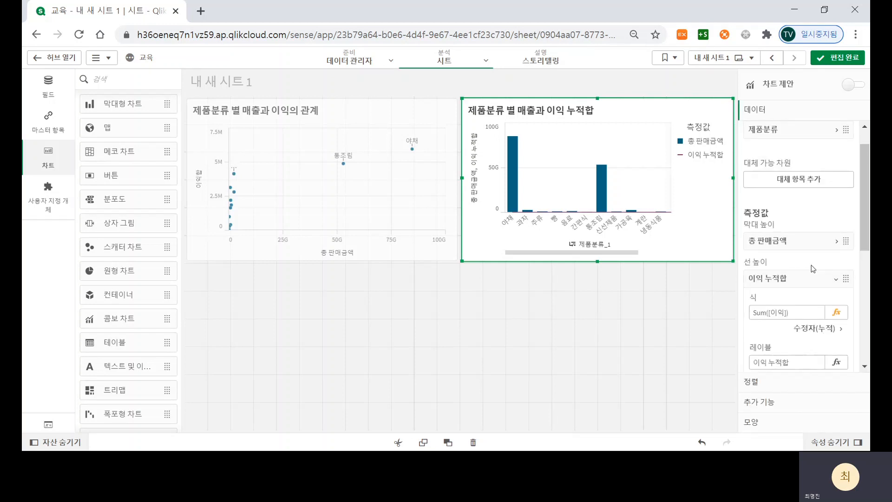
{"action": "scroll", "coordinate": [813, 269], "scroll_direction": "down", "scroll_amount": 4}
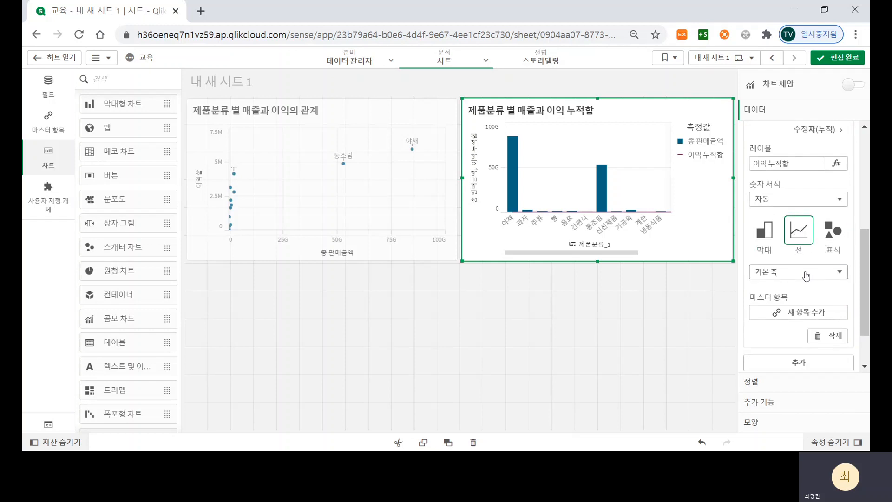
{"action": "left_click", "coordinate": [785, 296]}
{"action": "scroll", "coordinate": [830, 239], "scroll_direction": "up", "scroll_amount": 1}
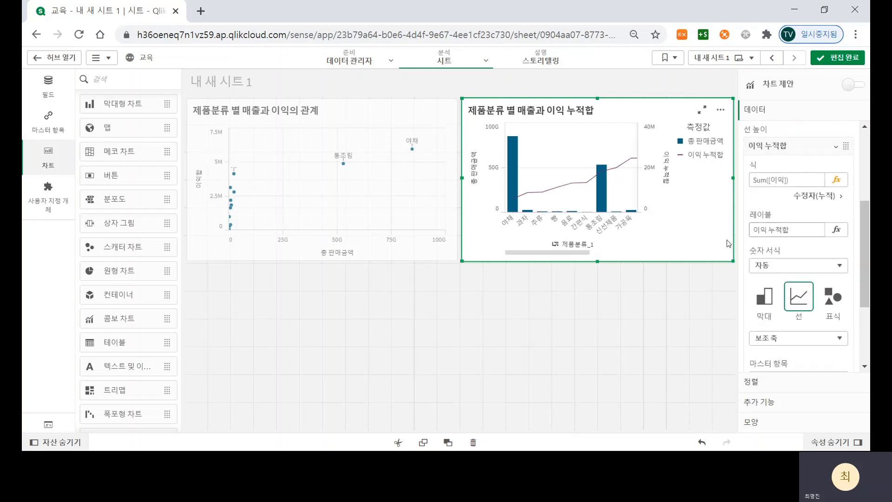
{"action": "scroll", "coordinate": [800, 287], "scroll_direction": "down", "scroll_amount": 1}
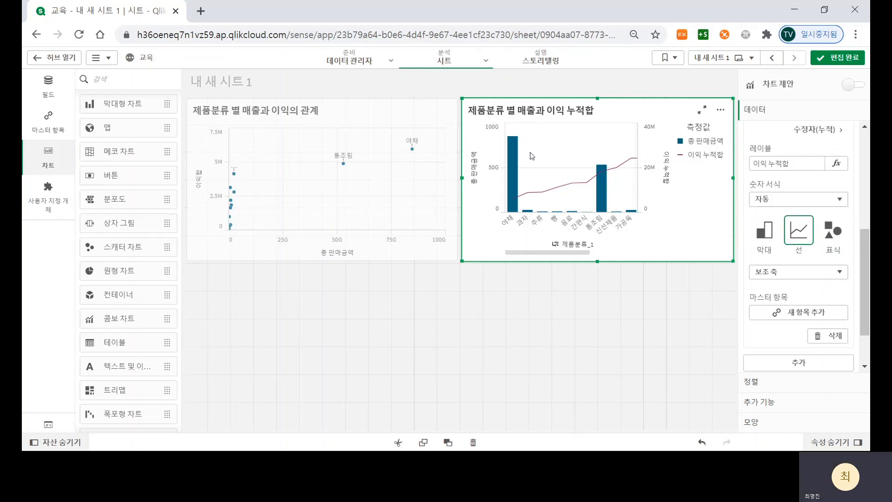
{"action": "scroll", "coordinate": [801, 302], "scroll_direction": "down", "scroll_amount": 2}
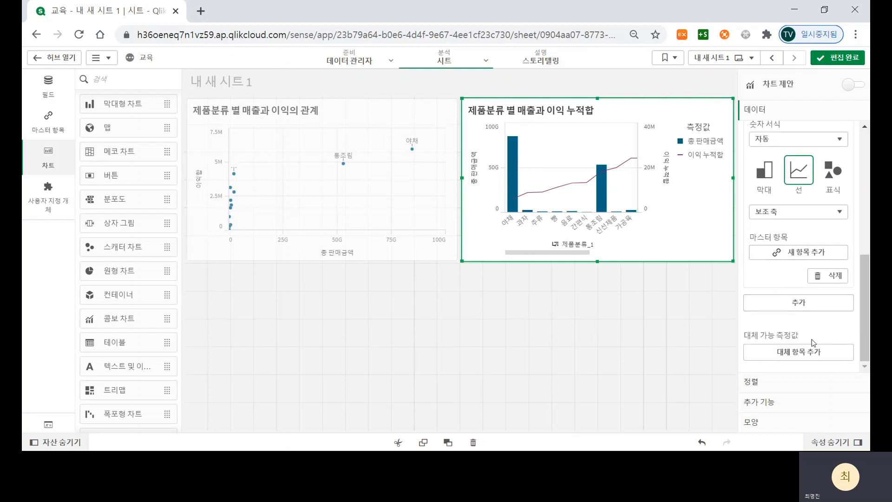
- Show data points on the combo chart's line and turn on their point labels
{"action": "left_click", "coordinate": [762, 428]}
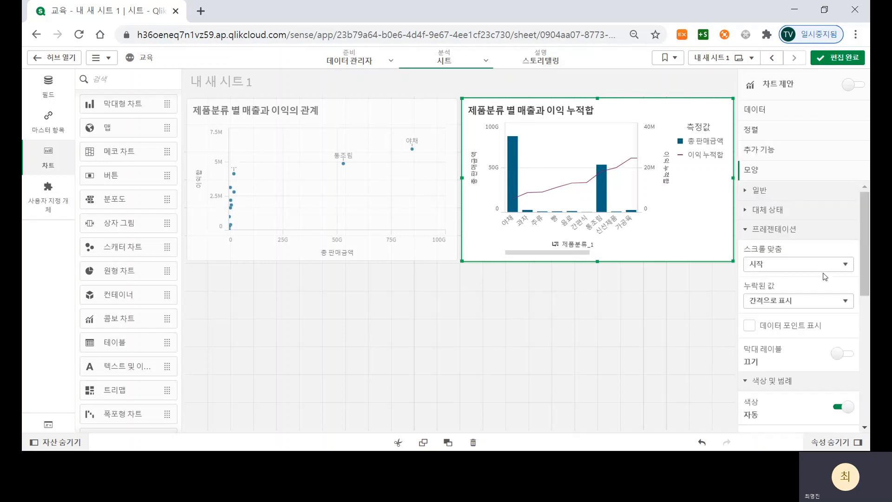
{"action": "scroll", "coordinate": [752, 240], "scroll_direction": "down", "scroll_amount": 2}
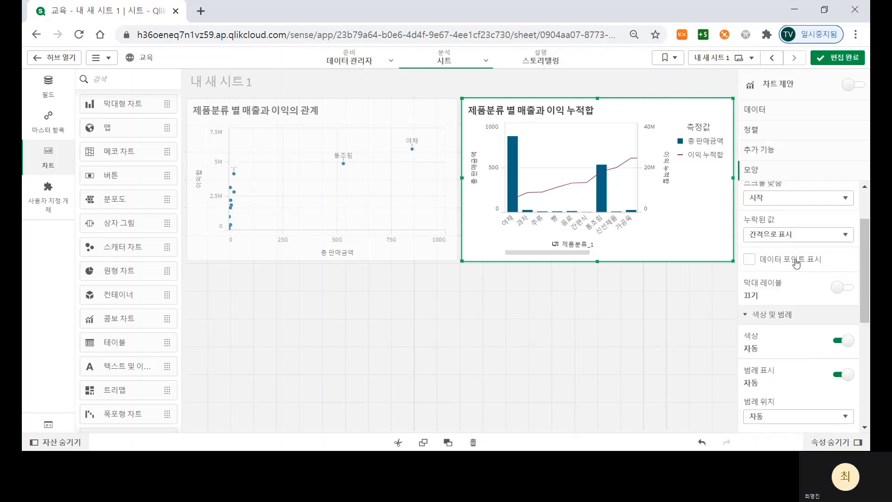
{"action": "left_click", "coordinate": [750, 259]}
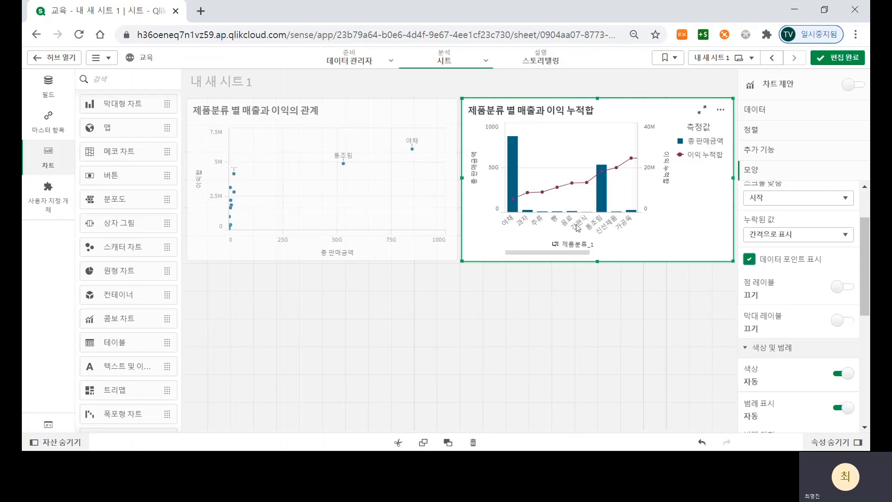
{"action": "left_click", "coordinate": [838, 287]}
{"action": "scroll", "coordinate": [800, 304], "scroll_direction": "up", "scroll_amount": 2}
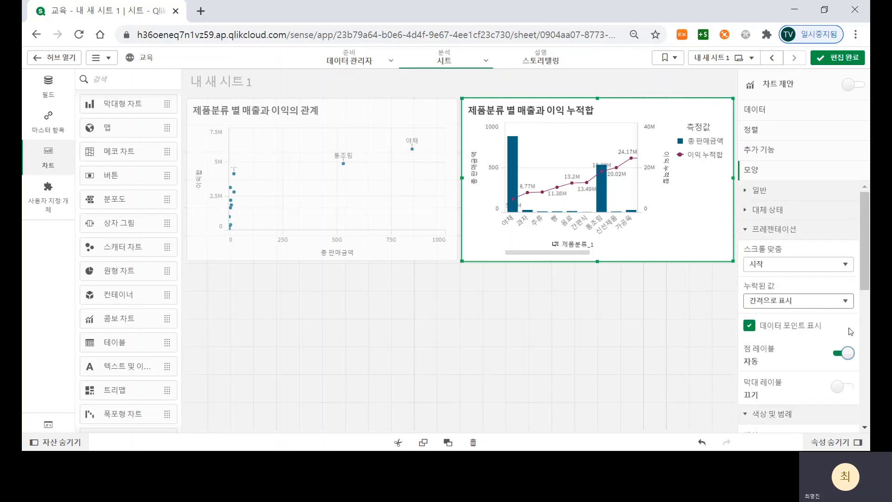
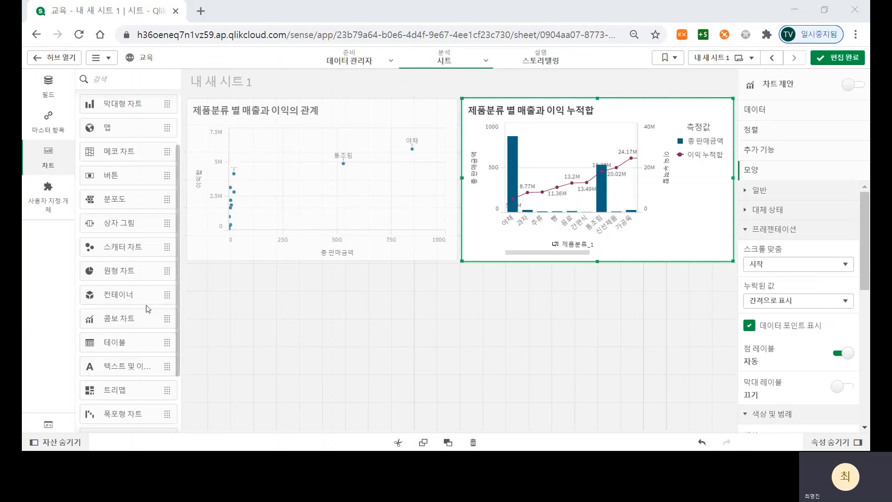
- Add a pivot table to the empty sheet area below the scatter chart
{"action": "scroll", "coordinate": [137, 251], "scroll_direction": "up", "scroll_amount": 2}
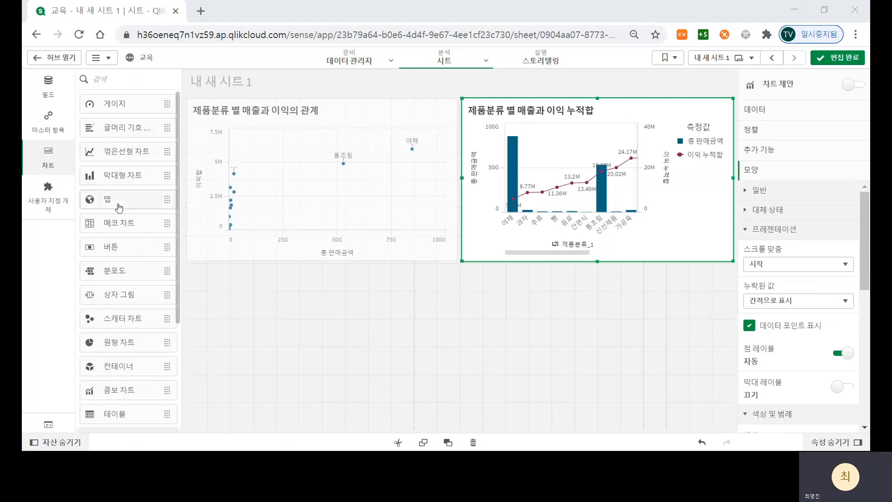
{"action": "scroll", "coordinate": [112, 286], "scroll_direction": "down", "scroll_amount": 4}
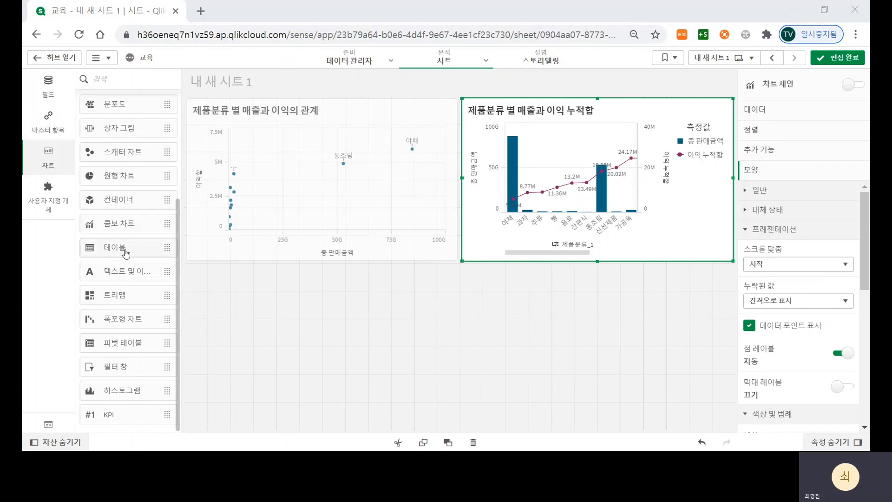
{"action": "left_click_drag", "start_coordinate": [127, 346], "coordinate": [267, 328]}
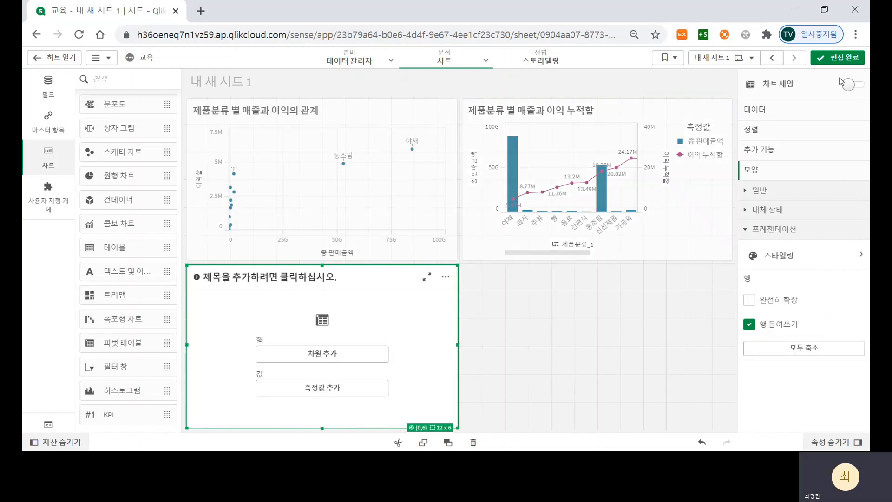
- Add 시 as the pivot table's row dimension and 동 as its column dimension
{"action": "left_click", "coordinate": [787, 115]}
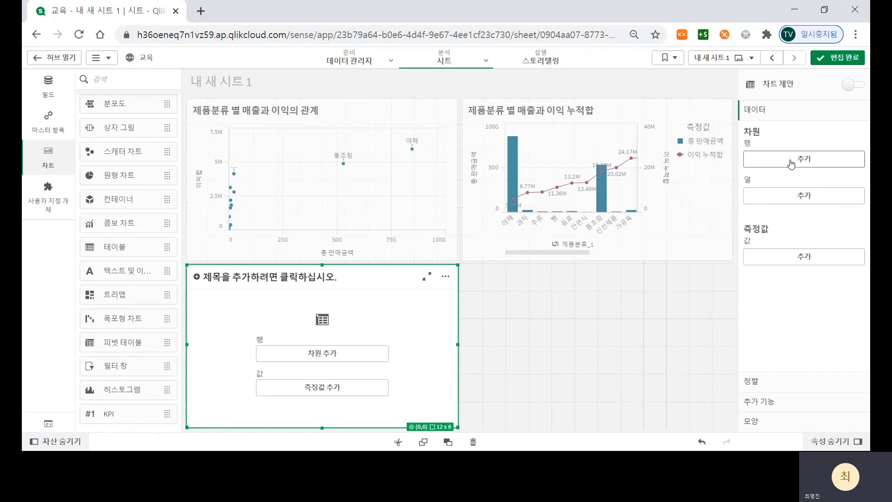
{"action": "left_click", "coordinate": [791, 162]}
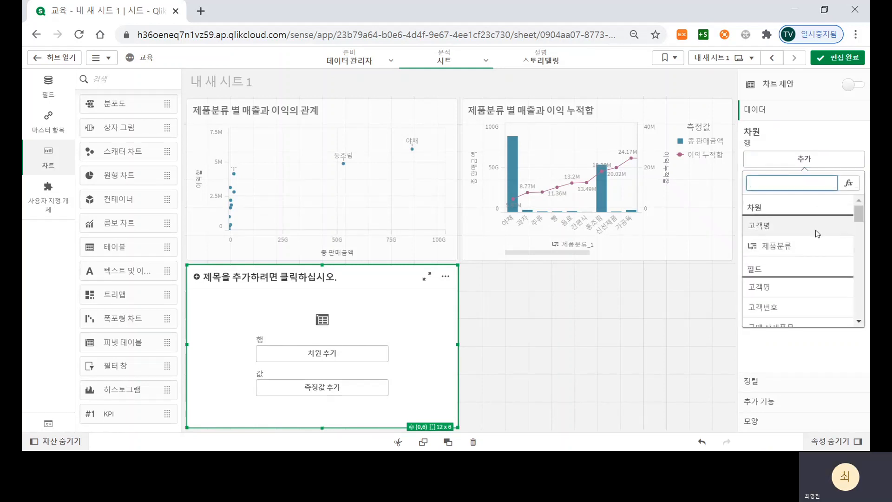
{"action": "type", "text": "시"}
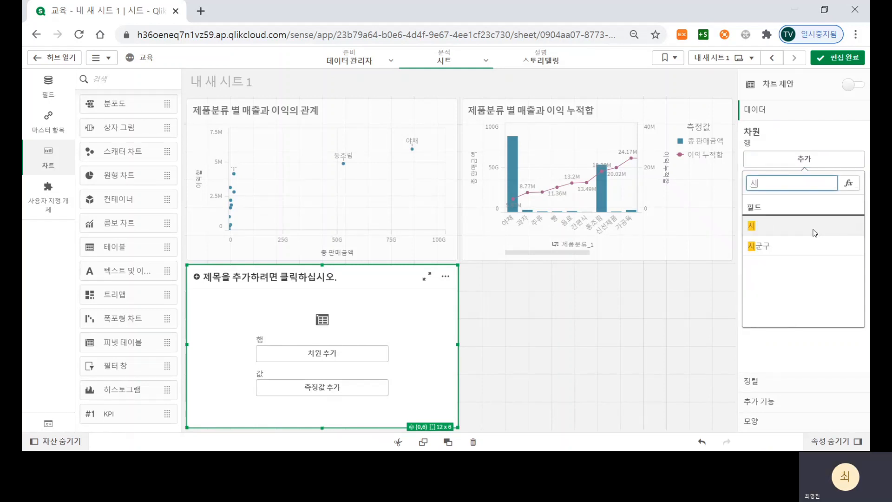
{"action": "left_click", "coordinate": [789, 228]}
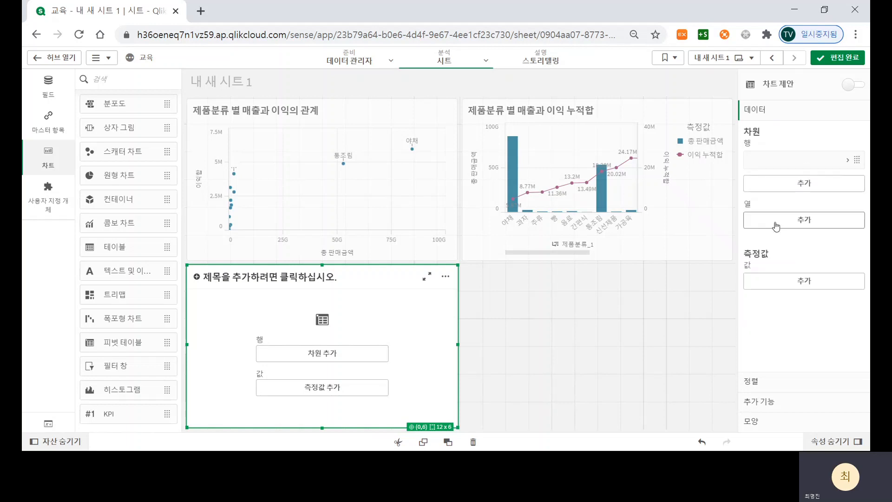
{"action": "left_click", "coordinate": [814, 222]}
{"action": "type", "text": "동"}
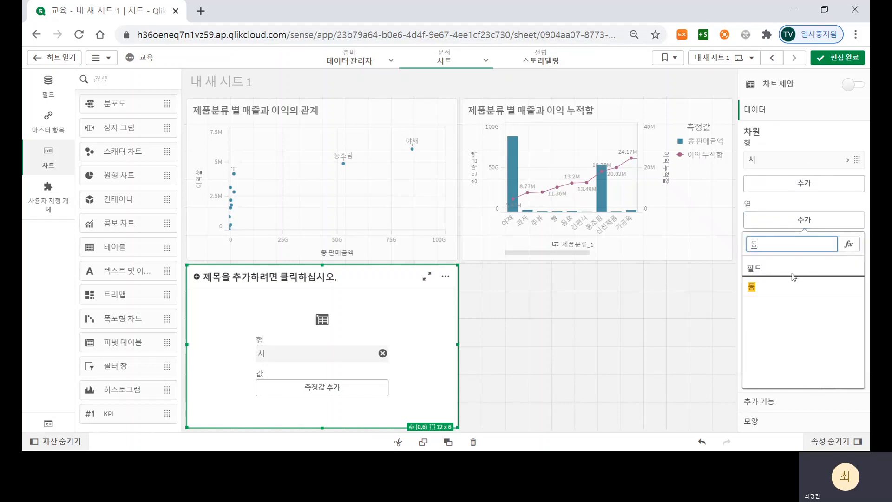
{"action": "left_click", "coordinate": [793, 287]}
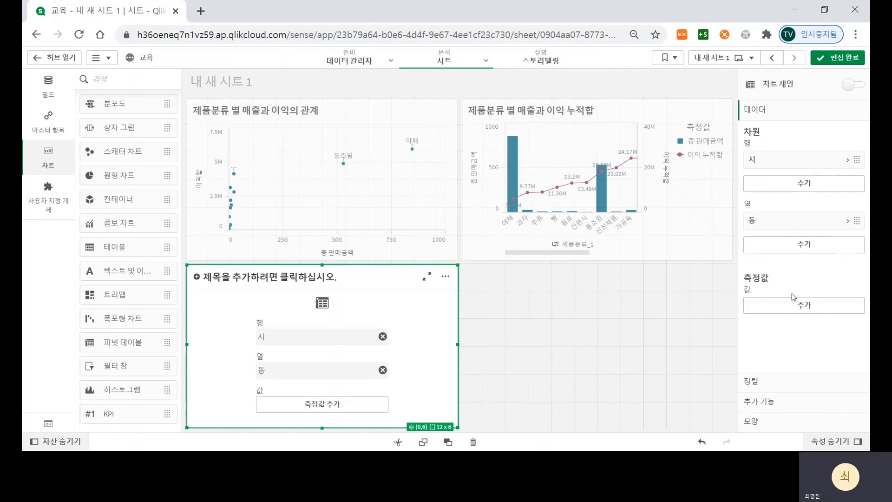
- Title the pivot table "시, 동 별 총 판매금액을 행과 열로 시각화"
{"action": "left_click", "coordinate": [808, 312]}
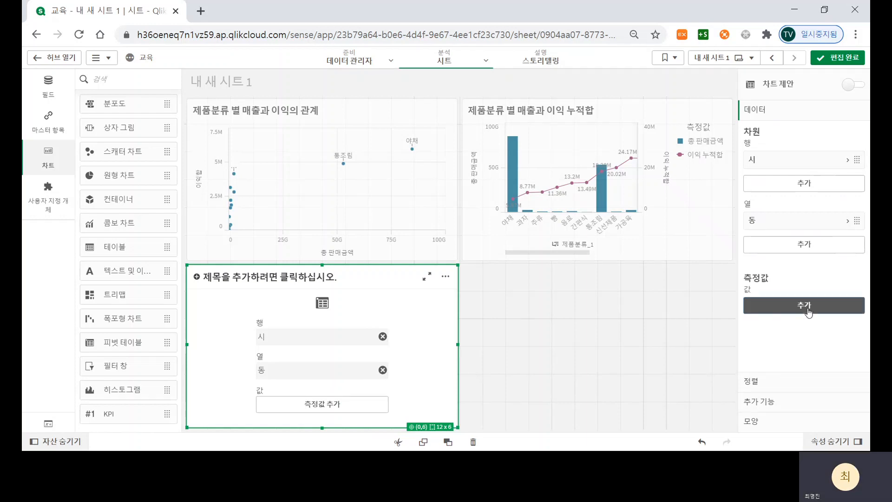
{"action": "left_click", "coordinate": [255, 280]}
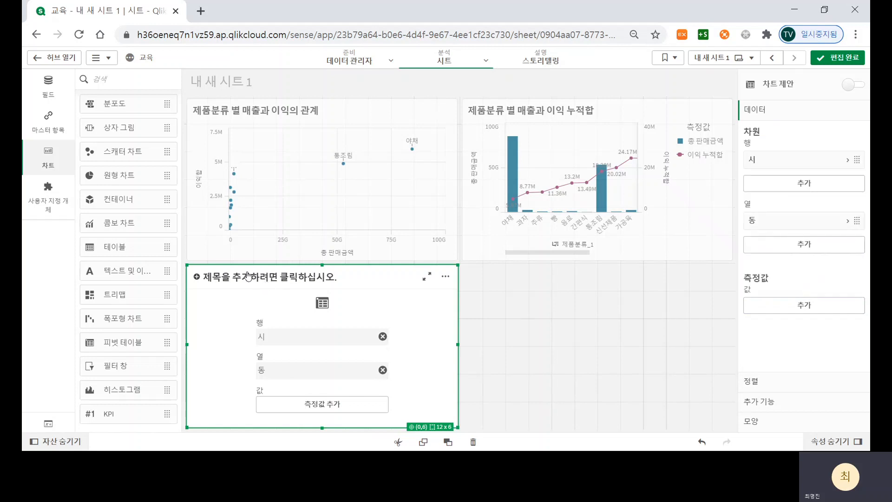
{"action": "left_click", "coordinate": [248, 276]}
{"action": "type", "text": "시, 동 별 총 패"}
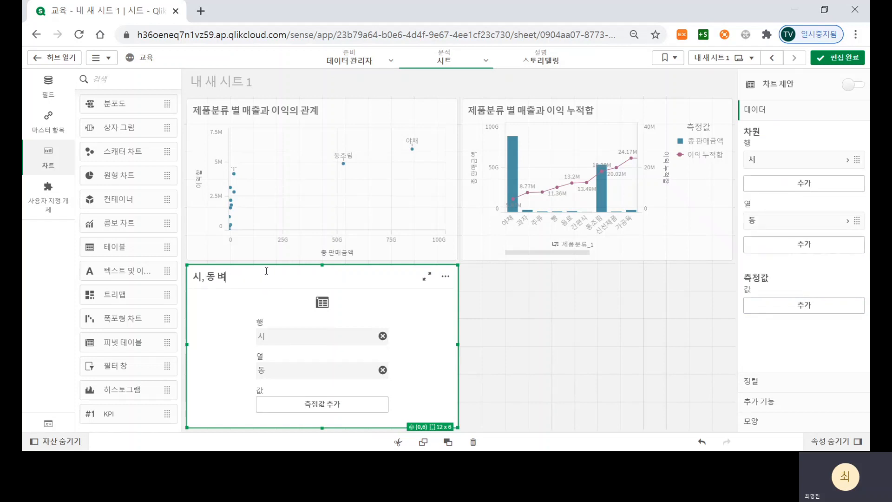
{"action": "key", "text": "BackSpace"}
{"action": "type", "text": "판매금액을 행과 열로 시각화"}
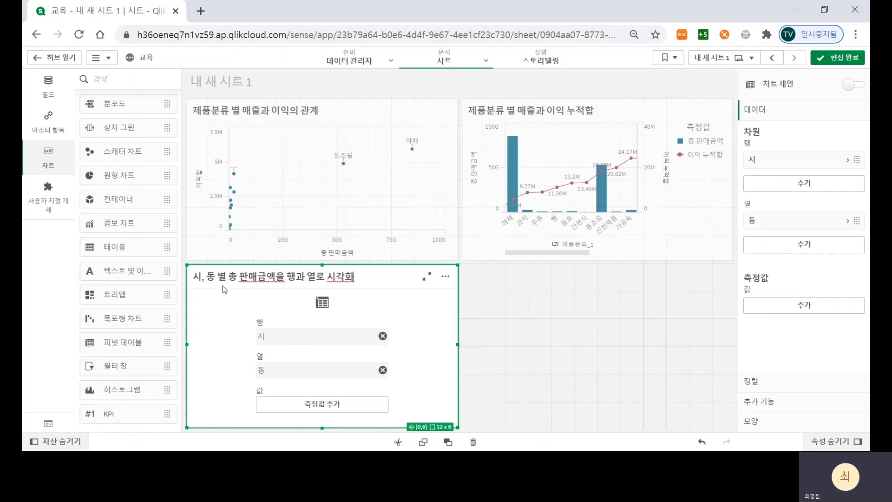
{"action": "left_click_drag", "start_coordinate": [204, 278], "coordinate": [226, 276]}
{"action": "left_click", "coordinate": [210, 279]}
{"action": "left_click_drag", "start_coordinate": [241, 278], "coordinate": [278, 278]}
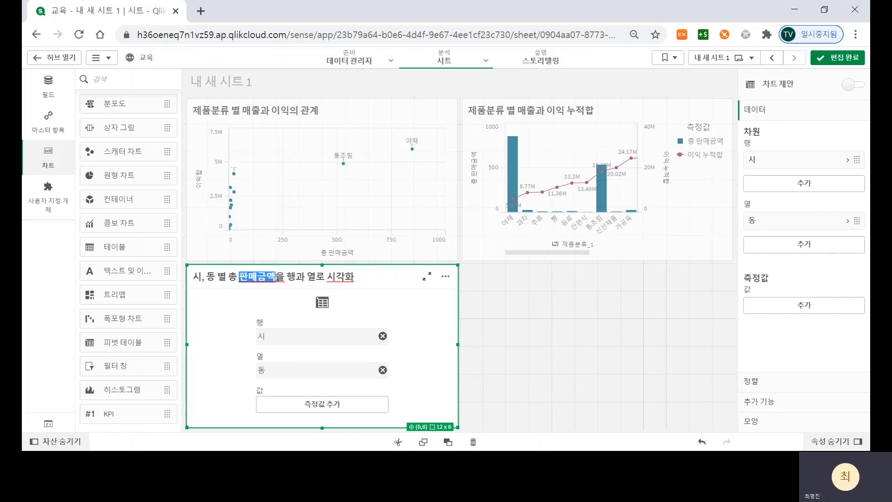
{"action": "left_click", "coordinate": [366, 283]}
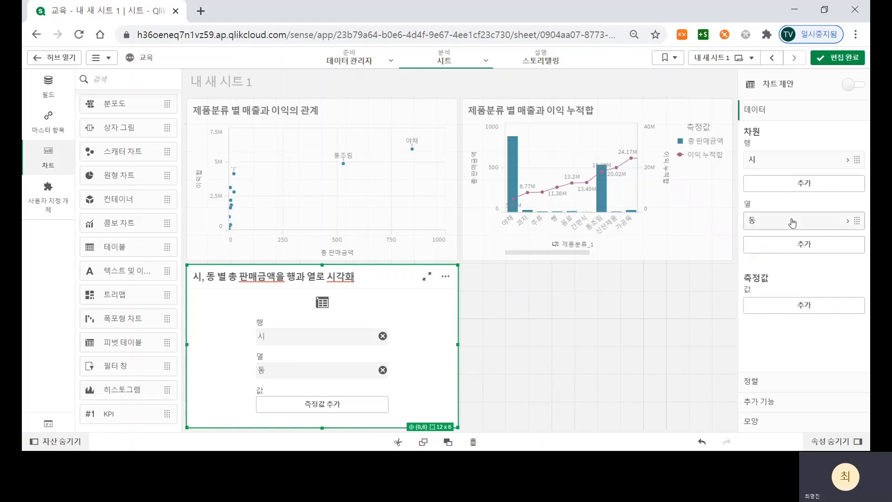
- Add Sum([총 판매액]) as the pivot table's value and move the 동 dimension from columns to rows below 시
{"action": "left_click", "coordinate": [803, 305]}
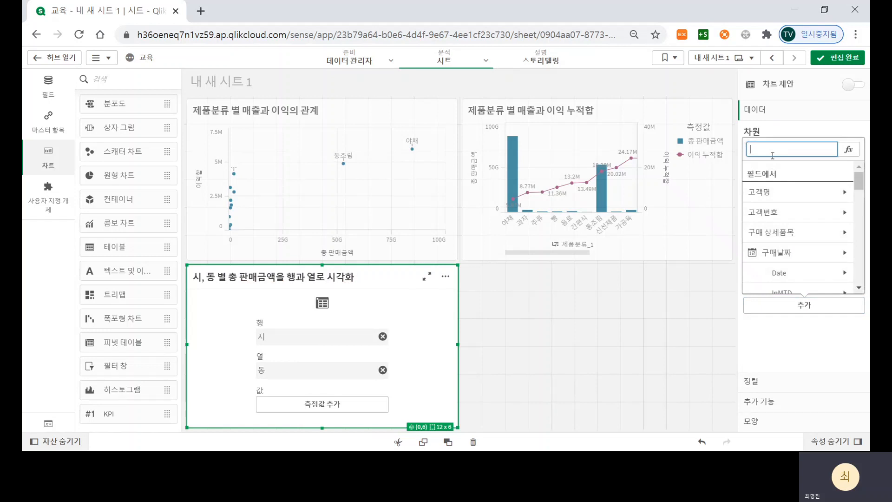
{"action": "type", "text": "총"}
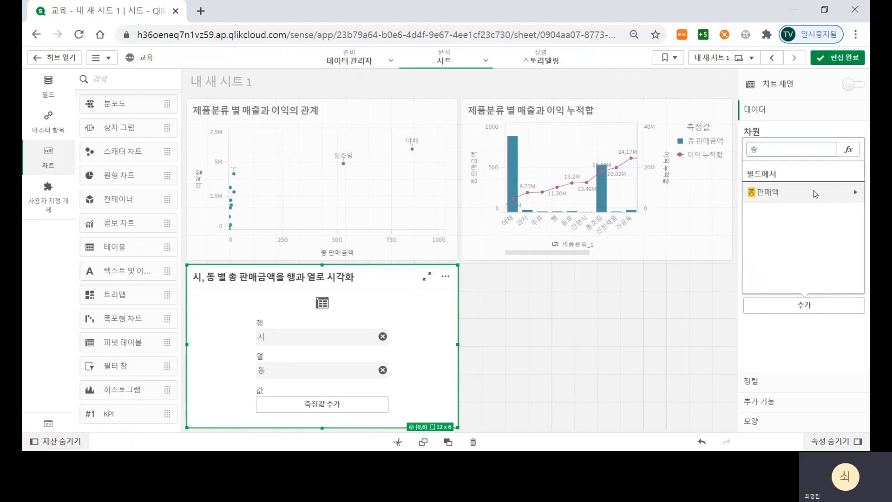
{"action": "left_click", "coordinate": [759, 191]}
{"action": "left_click", "coordinate": [758, 188]}
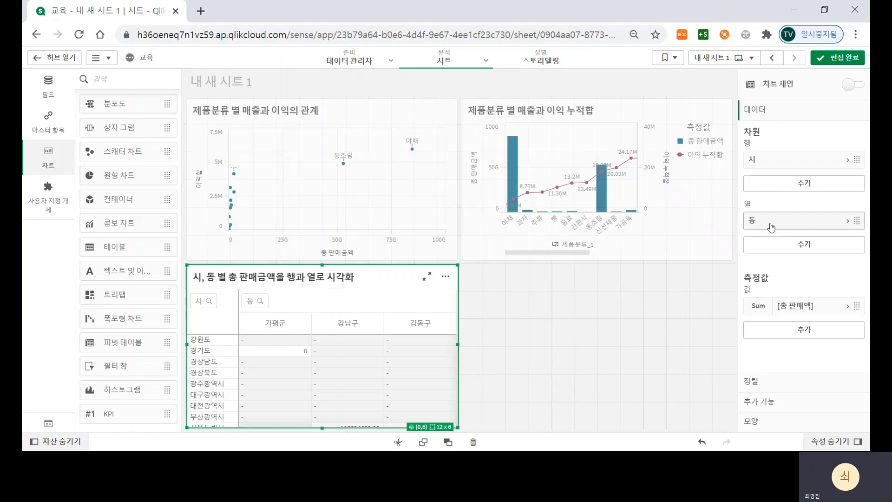
{"action": "left_click_drag", "start_coordinate": [813, 221], "coordinate": [813, 186]}
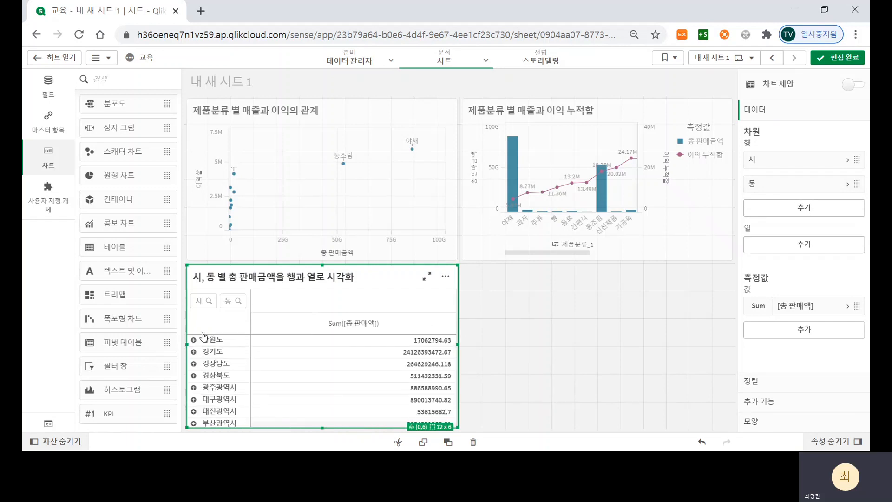
- Try 동 as a column dimension of the pivot table, remove it, and add it again as a row below 시
{"action": "left_click_drag", "start_coordinate": [771, 184], "coordinate": [793, 230]}
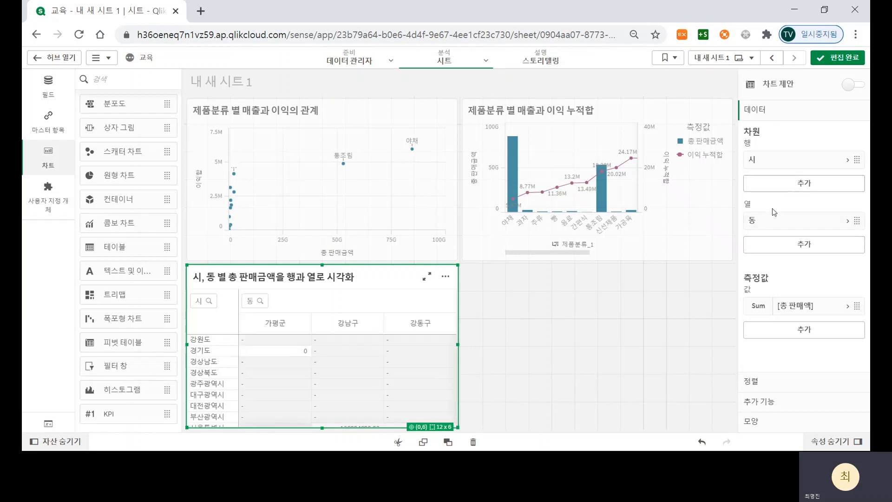
{"action": "right_click", "coordinate": [779, 229]}
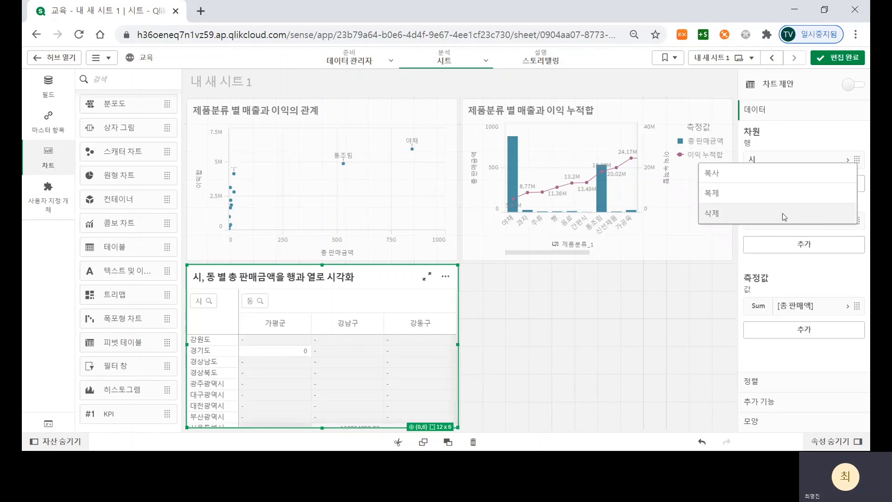
{"action": "left_click", "coordinate": [783, 213]}
{"action": "left_click", "coordinate": [795, 186]}
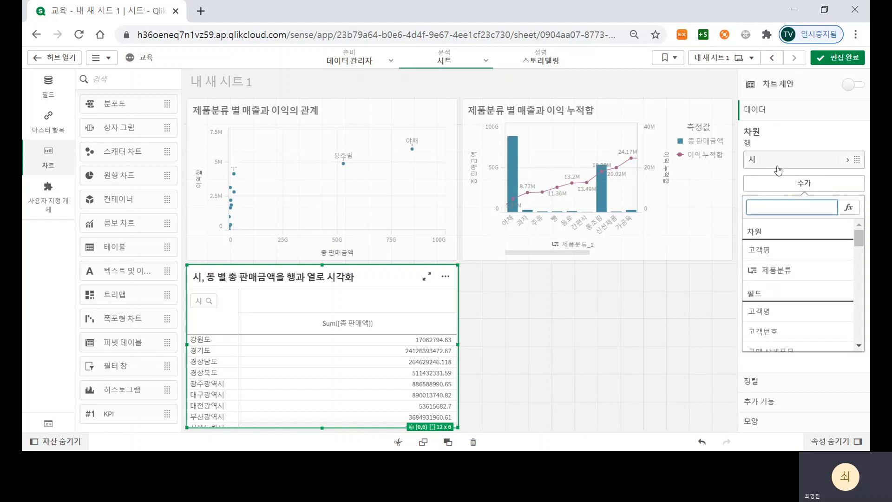
{"action": "type", "text": "동"}
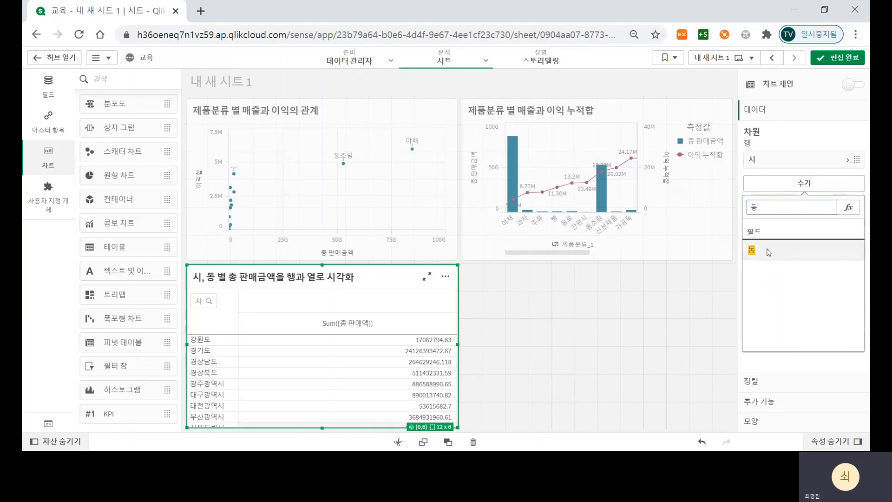
{"action": "left_click", "coordinate": [768, 252]}
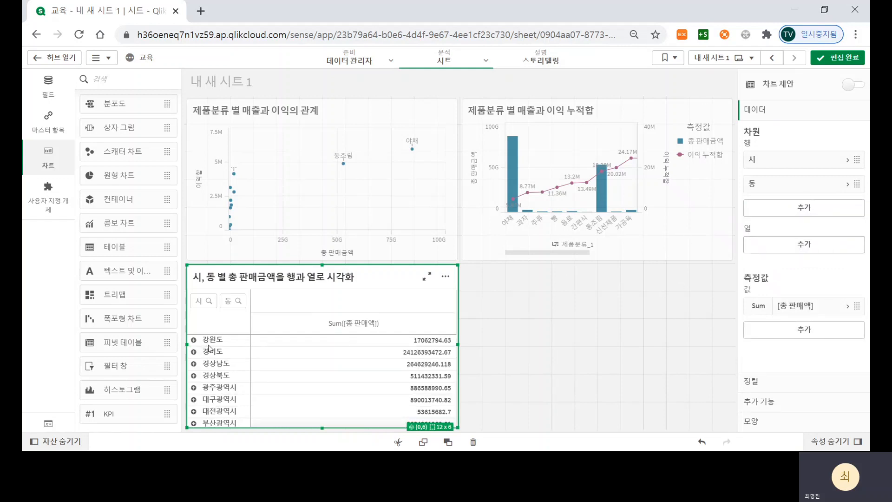
- Leave sheet editing and expand the 강원도 row of the pivot table to view its districts, collapsing it again
{"action": "left_click", "coordinate": [840, 58]}
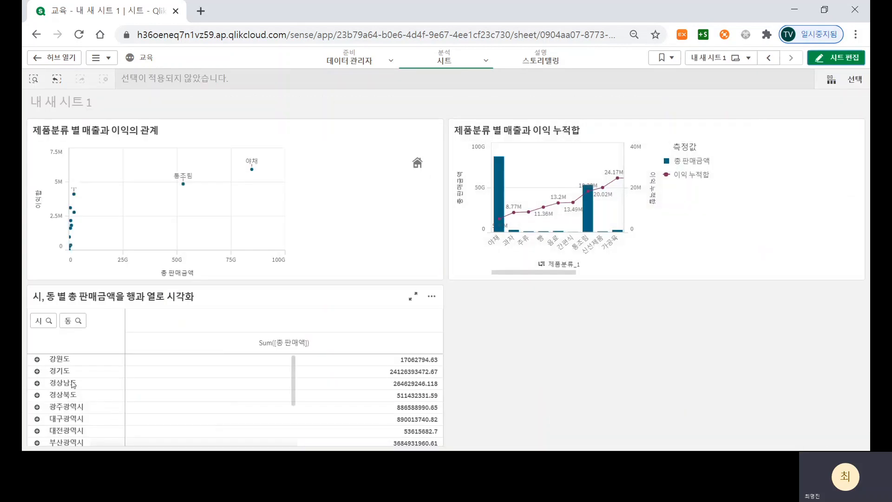
{"action": "left_click", "coordinate": [34, 360]}
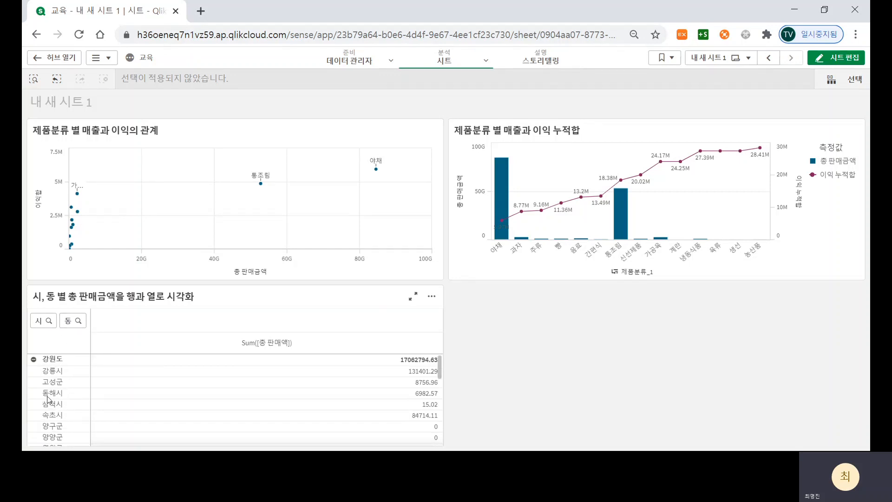
{"action": "left_click", "coordinate": [34, 359]}
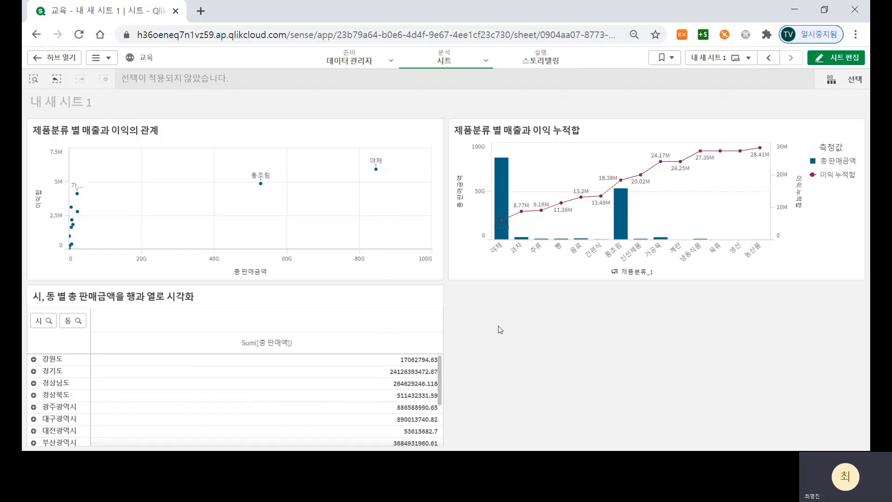
- Return to sheet editing and set the pivot table's presentation to fully expand its rows (완전히 확장)
{"action": "left_click", "coordinate": [836, 57]}
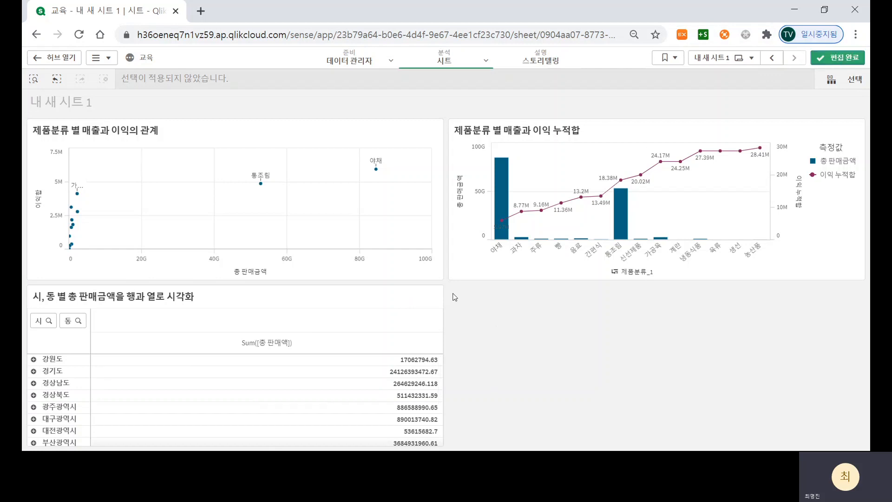
{"action": "left_click", "coordinate": [806, 279]}
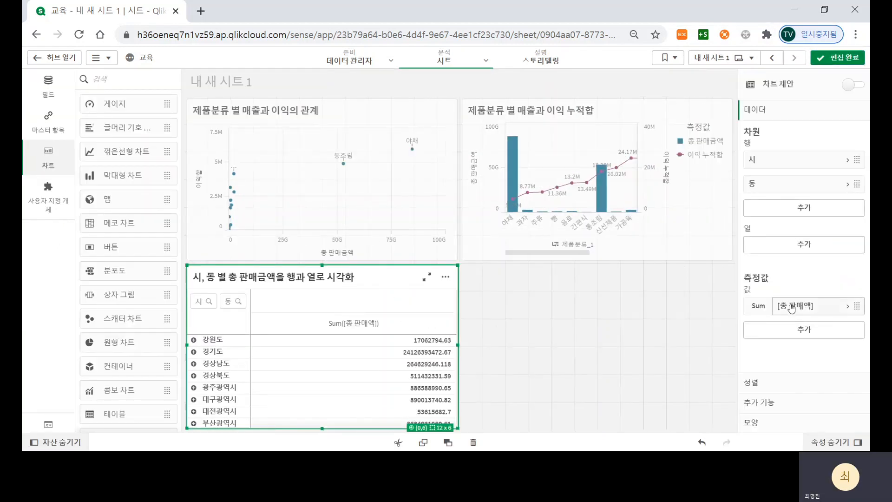
{"action": "left_click", "coordinate": [771, 422]}
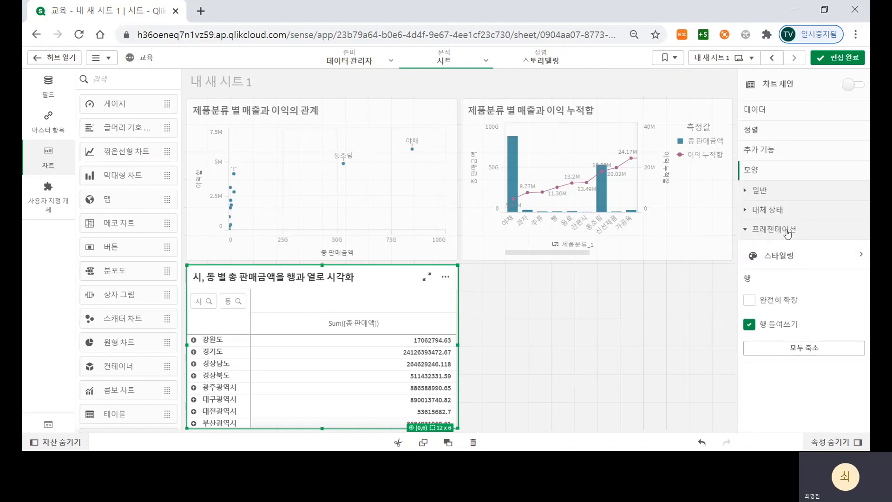
{"action": "left_click", "coordinate": [749, 300]}
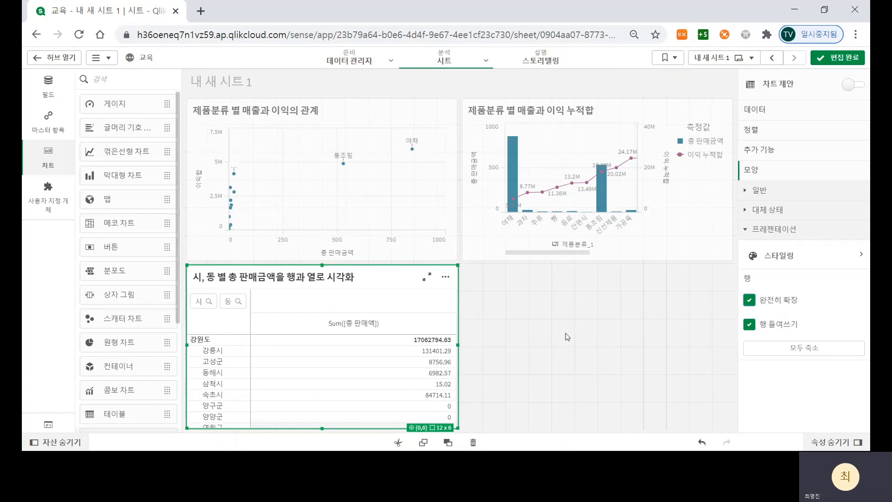
- Set the pivot table's header font size to 17 in its styling options
{"action": "left_click", "coordinate": [790, 255]}
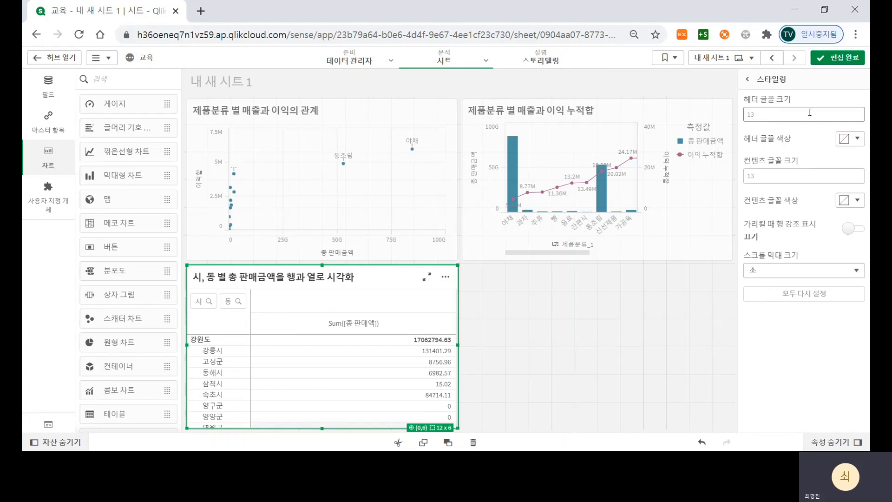
{"action": "left_click", "coordinate": [794, 113]}
{"action": "key", "text": "Return"}
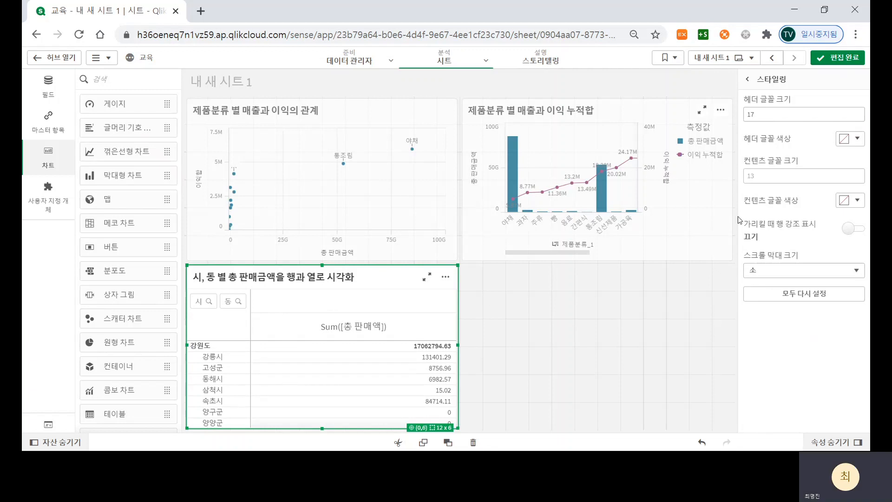
- Try several content font colours for the pivot table and settle on the dark purple 87205d
{"action": "left_click", "coordinate": [853, 200]}
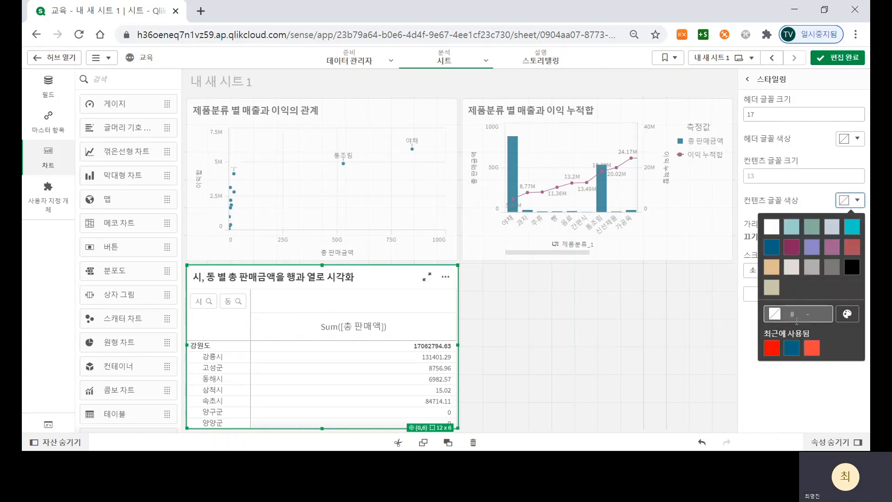
{"action": "left_click", "coordinate": [853, 227]}
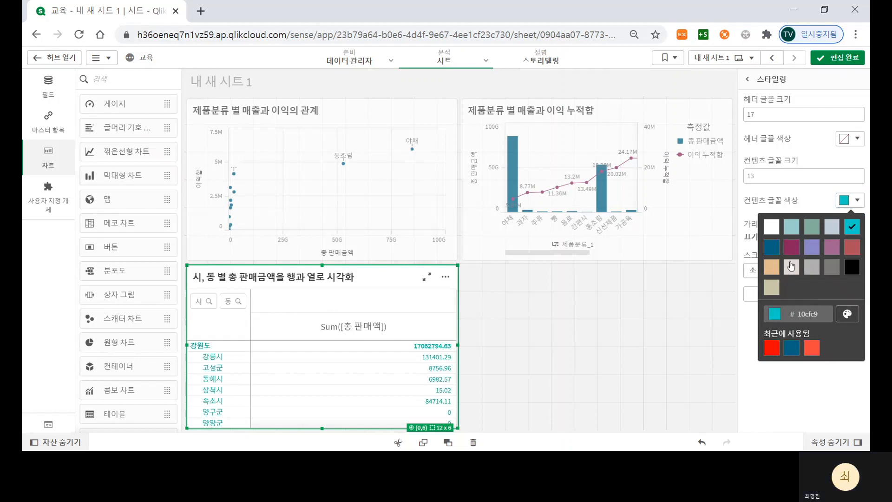
{"action": "left_click", "coordinate": [773, 250]}
{"action": "left_click", "coordinate": [797, 248]}
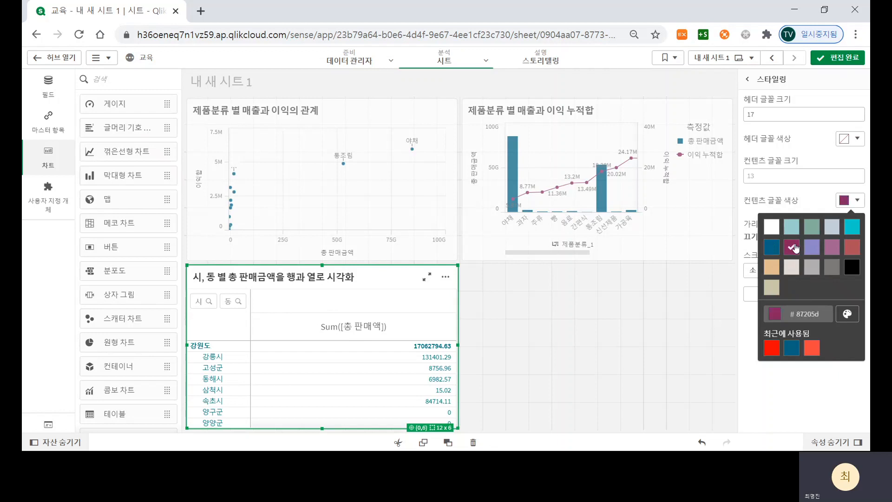
{"action": "left_click", "coordinate": [601, 308]}
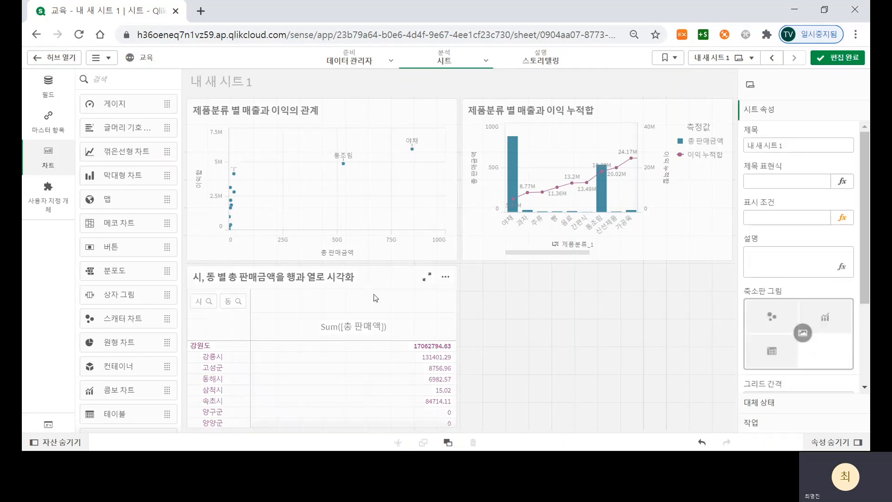
{"action": "left_click", "coordinate": [366, 287]}
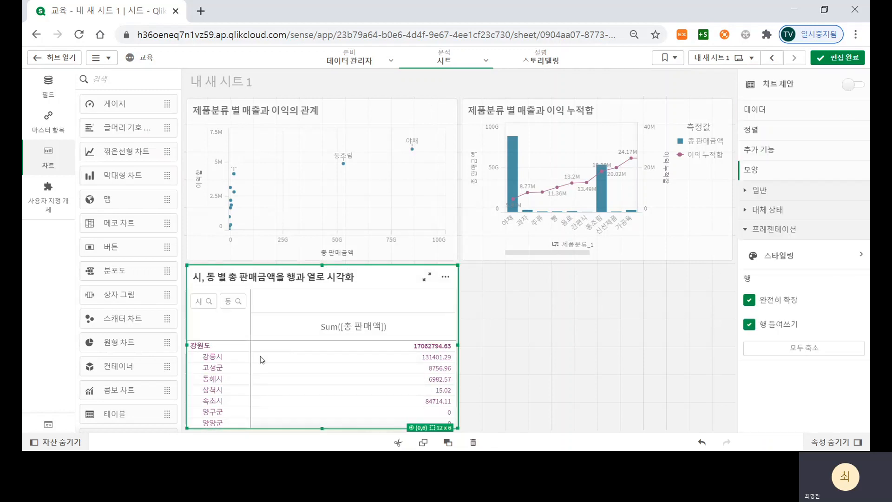
- Label the pivot table's Sum([총 판매액]) measure as "총 판매금액"
{"action": "left_click", "coordinate": [768, 118]}
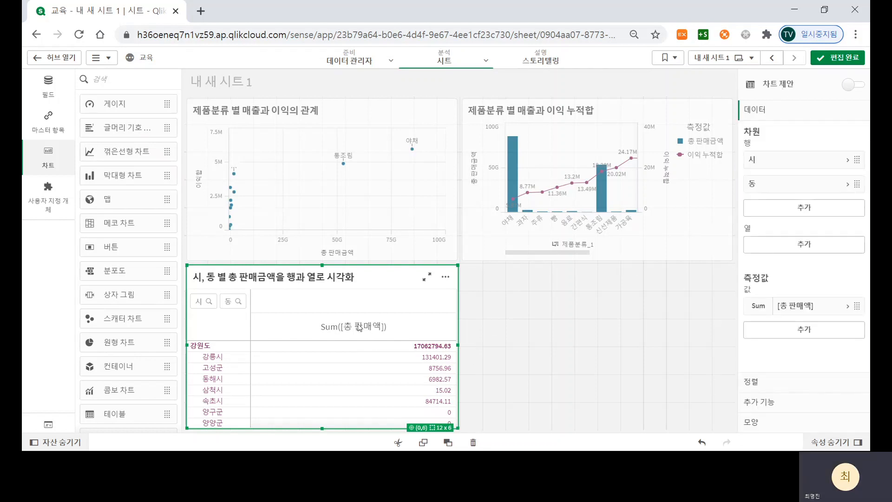
{"action": "left_click", "coordinate": [820, 307]}
{"action": "left_click", "coordinate": [799, 243]}
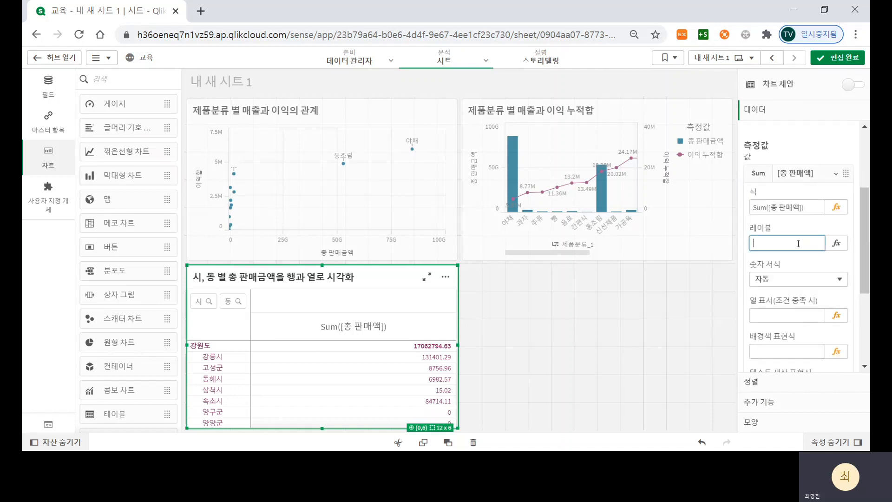
{"action": "type", "text": "총 판매금액"}
{"action": "key", "text": "Return"}
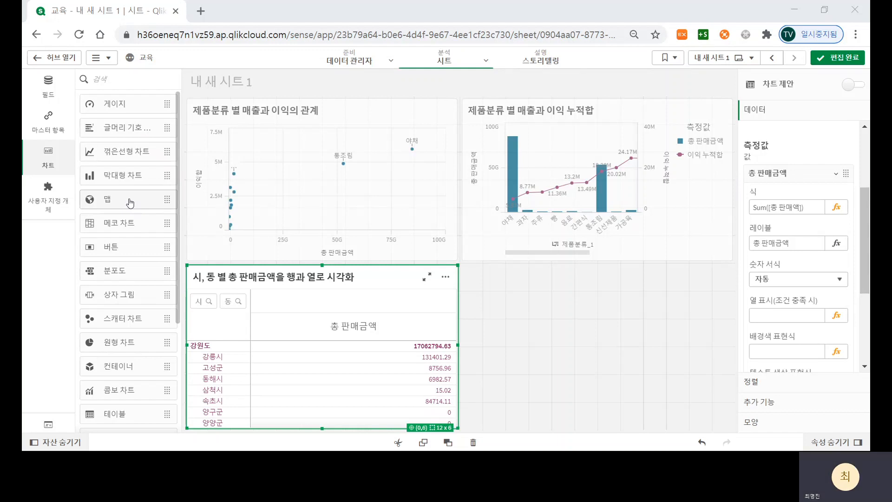
- Add a map to the empty sheet area beside the pivot table and search the fields of all tables for "adds"
{"action": "left_click_drag", "start_coordinate": [130, 203], "coordinate": [646, 351]}
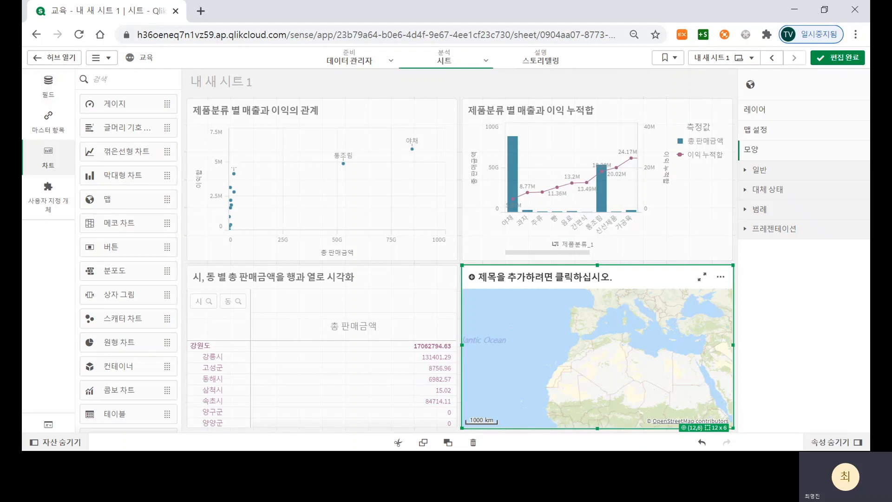
{"action": "left_click", "coordinate": [47, 86]}
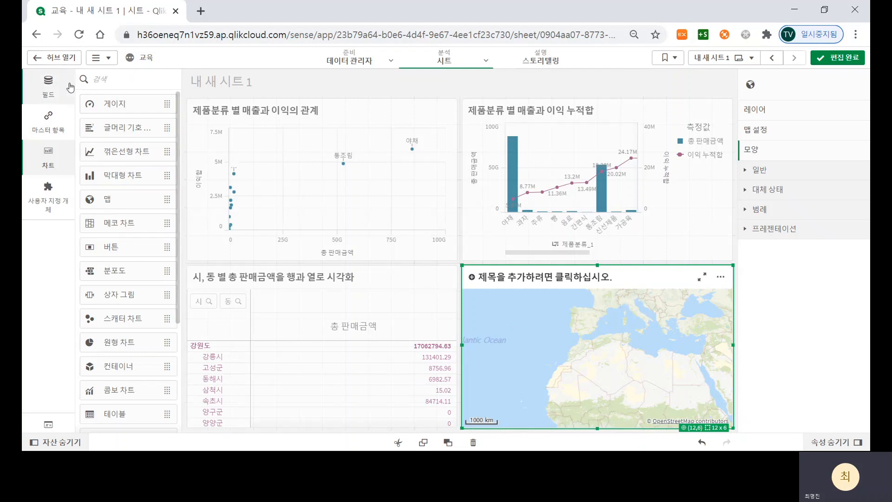
{"action": "type", "text": "ㅁㄱ"}
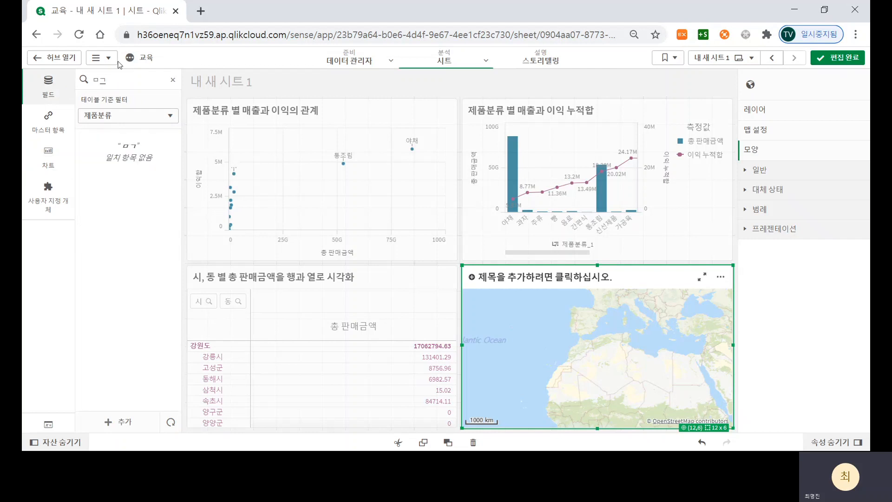
{"action": "left_click", "coordinate": [134, 116]}
{"action": "left_click", "coordinate": [128, 130]}
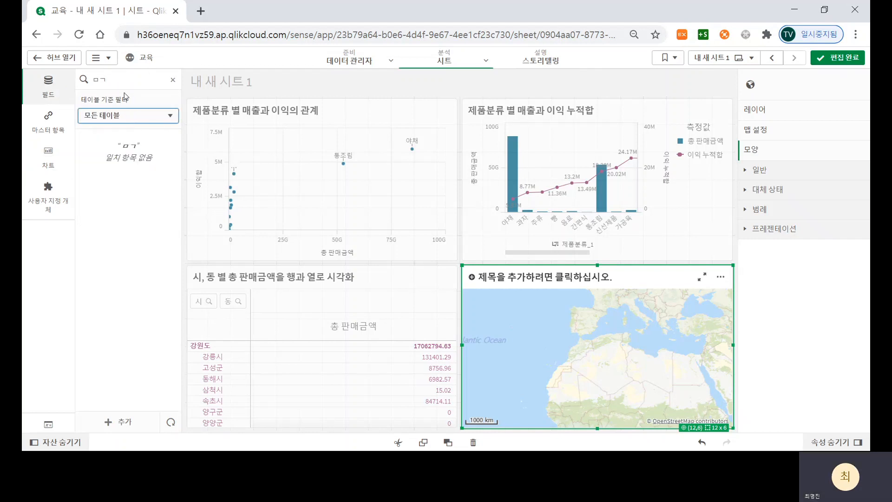
{"action": "key", "text": "BackSpace"}
{"action": "key", "text": "BackSpace"}
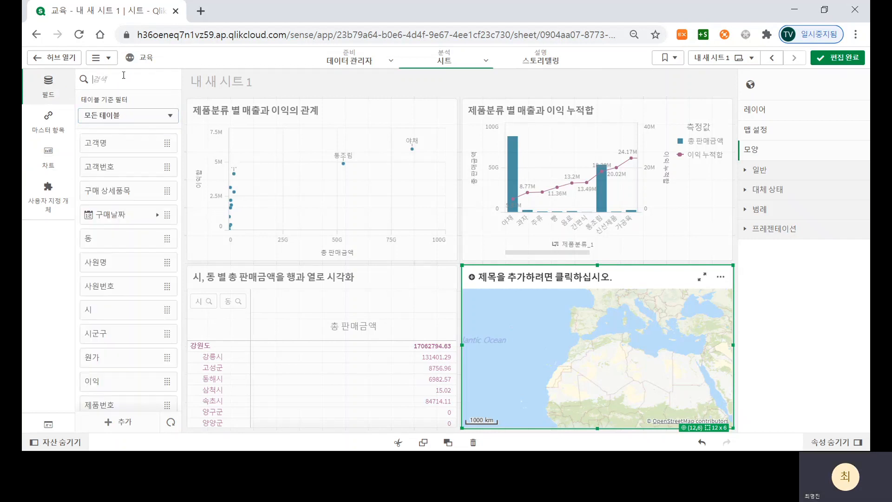
{"action": "type", "text": "a"}
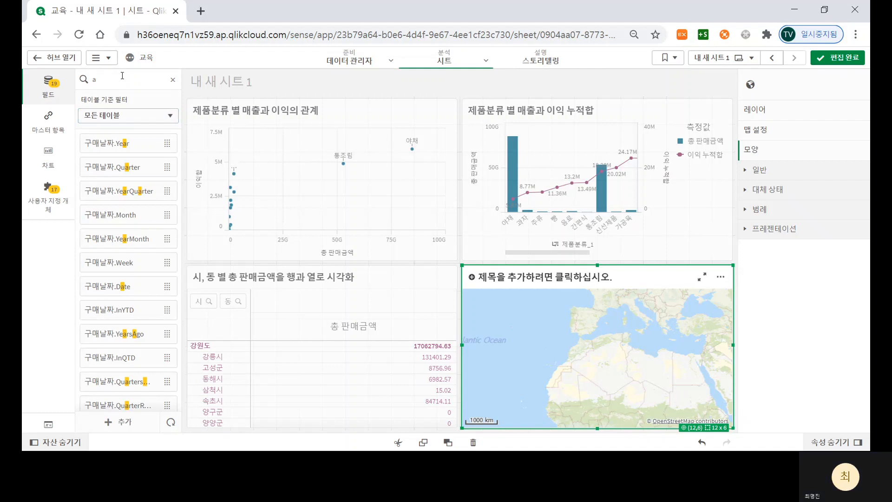
{"action": "type", "text": "dds"}
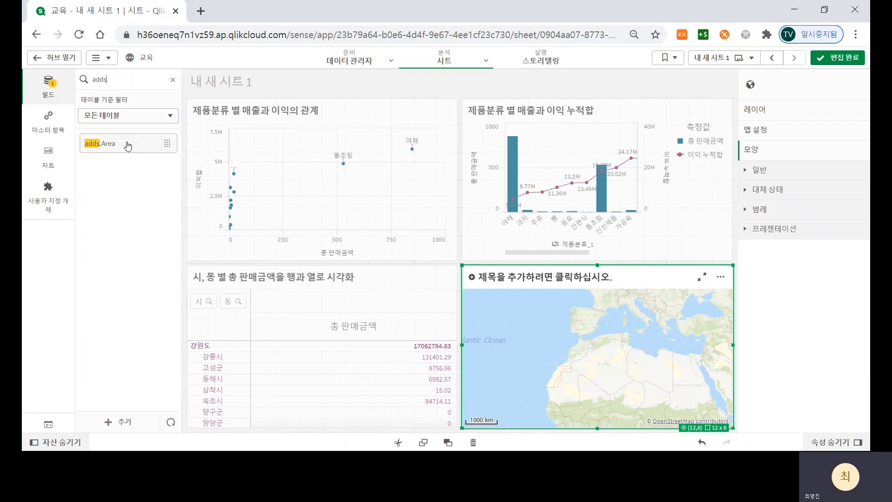
- Add the adds.Area field to the map as a new area layer (영역 레이어)
{"action": "left_click_drag", "start_coordinate": [128, 146], "coordinate": [621, 343]}
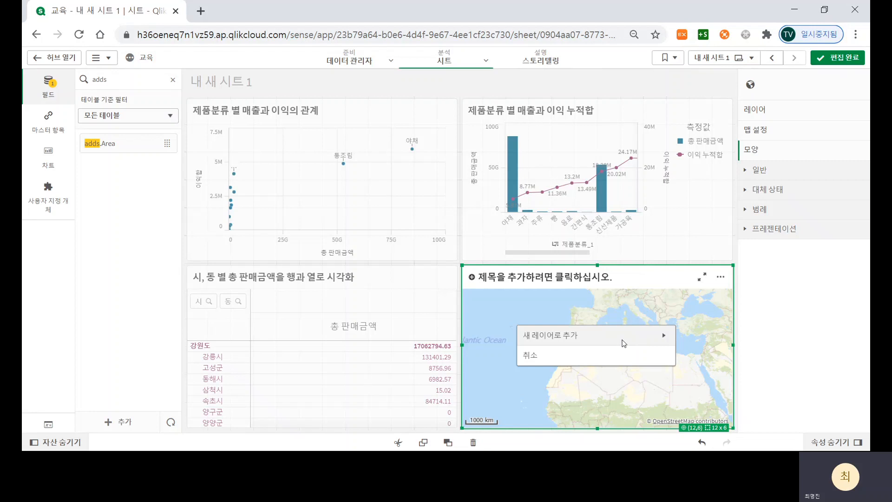
{"action": "left_click", "coordinate": [569, 337]}
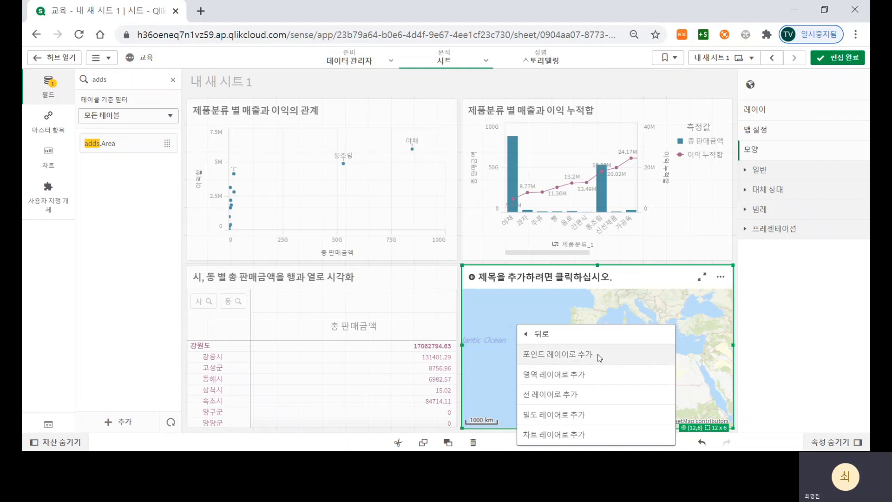
{"action": "left_click", "coordinate": [575, 373]}
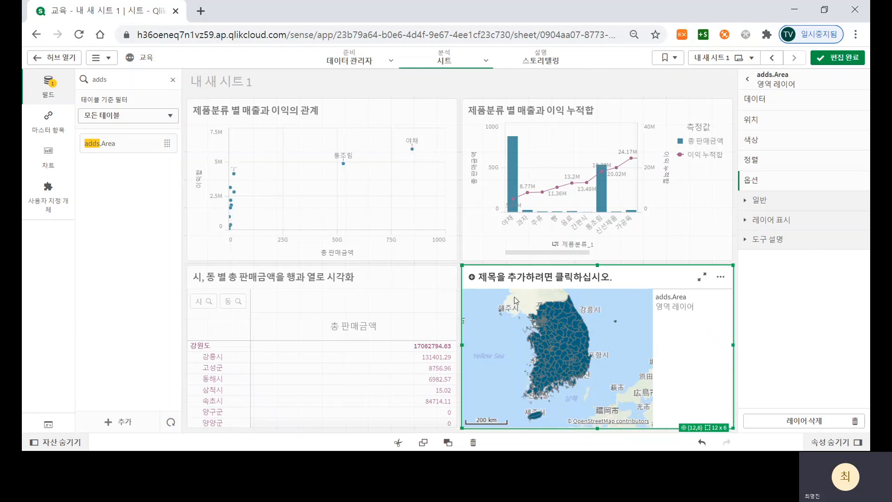
- Title the map "위치 기반의 고객 보유 현황 시각화"
{"action": "left_click", "coordinate": [537, 276]}
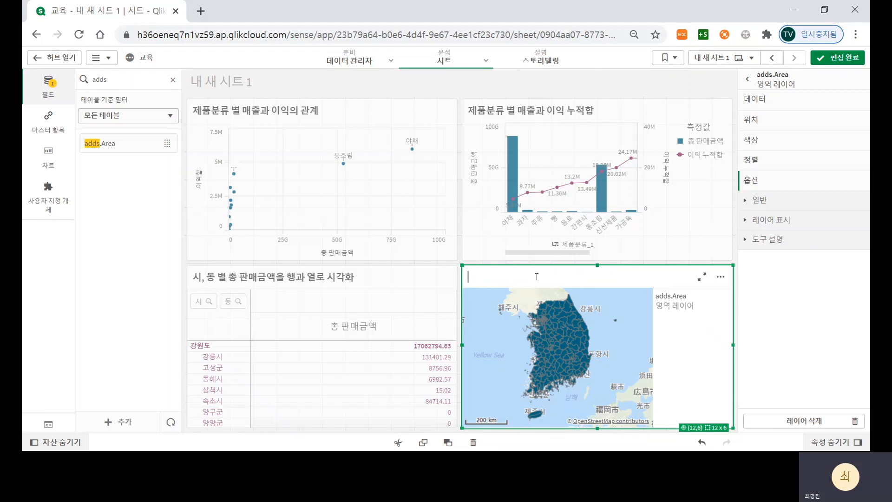
{"action": "type", "text": "dnlcl r"}
{"action": "key", "text": "BackSpace"}
{"action": "key", "text": "BackSpace"}
{"action": "key", "text": "BackSpace"}
{"action": "key", "text": "BackSpace"}
{"action": "key", "text": "BackSpace"}
{"action": "type", "text": "위치 기반의 고객 보유 현황 시각화"}
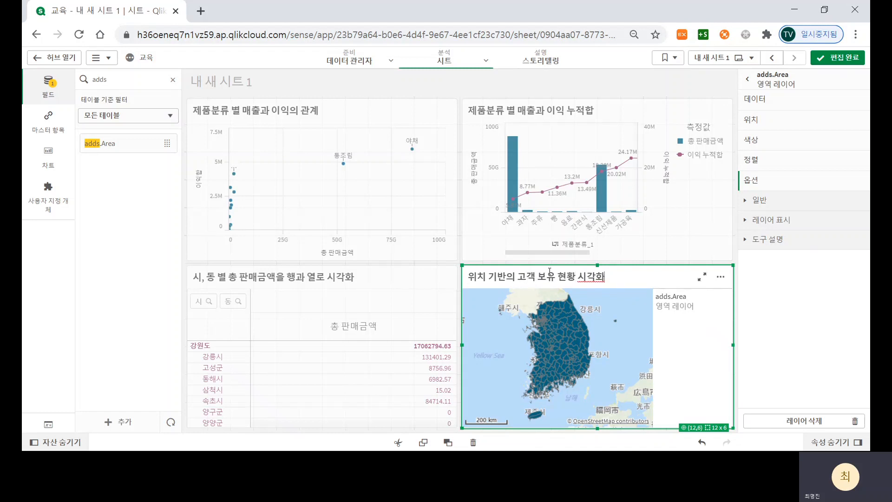
{"action": "left_click", "coordinate": [506, 356]}
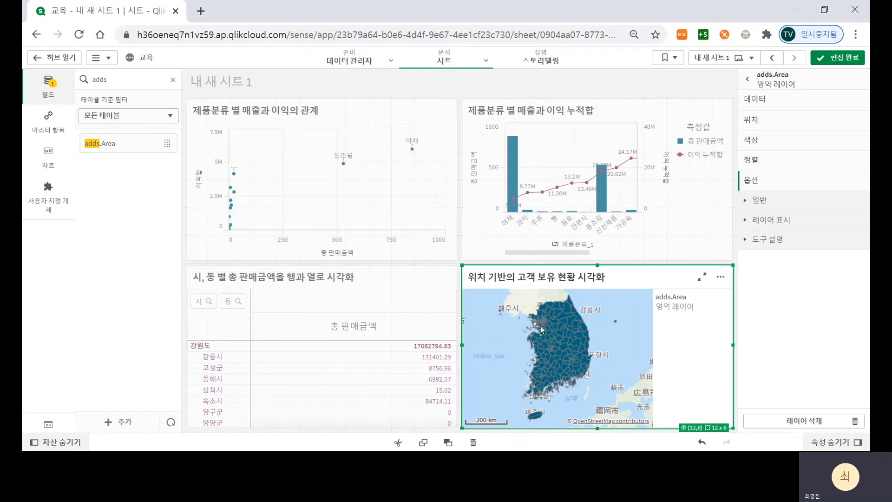
- Replace the field search with "고객명" to find the customer name field
{"action": "left_click_drag", "start_coordinate": [76, 89], "coordinate": [33, 90]}
{"action": "key", "text": "BackSpace"}
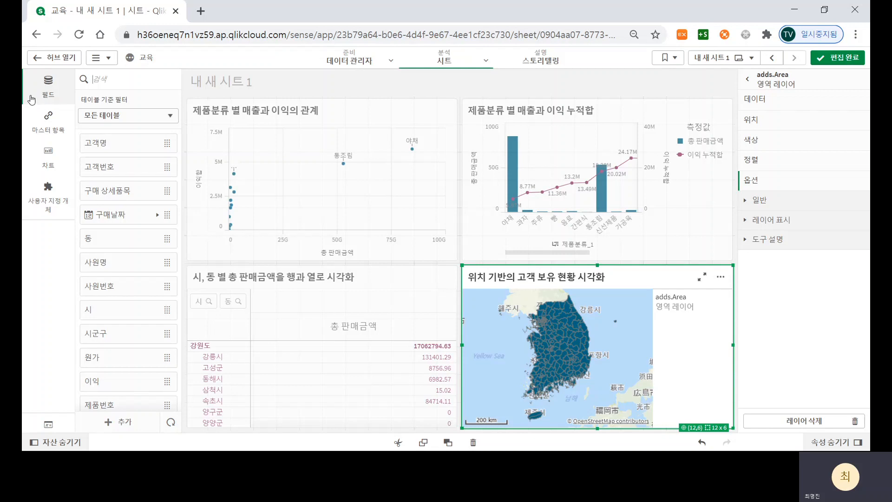
{"action": "type", "text": "곡"}
{"action": "key", "text": "BackSpace"}
{"action": "key", "text": "BackSpace"}
{"action": "key", "text": "BackSpace"}
{"action": "type", "text": "고객명"}
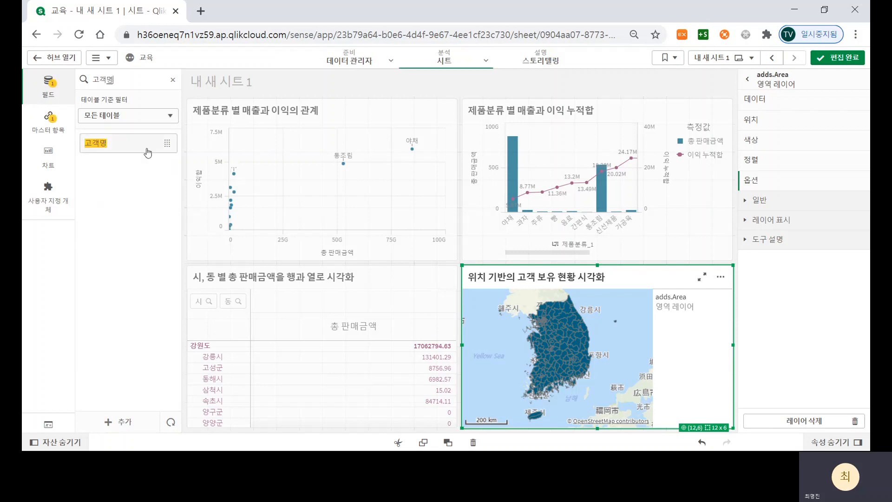
- Add the 고객명 field to the map's existing adds.Area layer, coloring the areas by the measure Count([고객명])
{"action": "left_click_drag", "start_coordinate": [162, 153], "coordinate": [580, 344]}
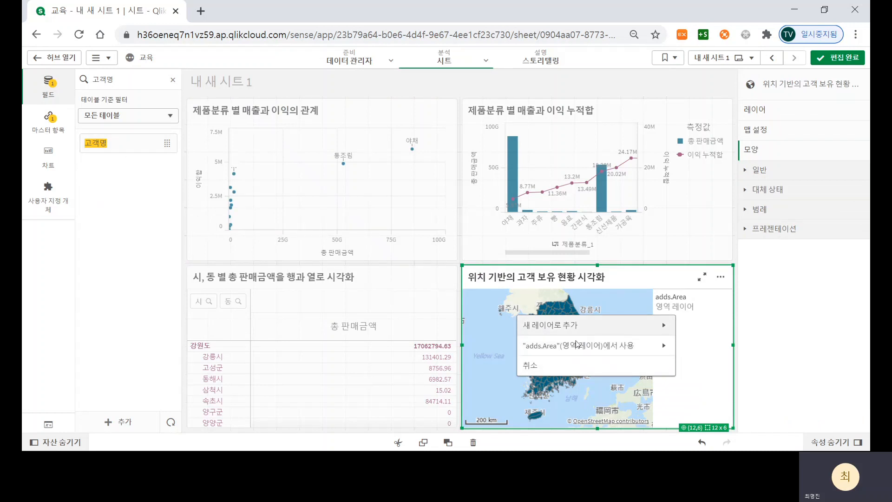
{"action": "left_click", "coordinate": [609, 345]}
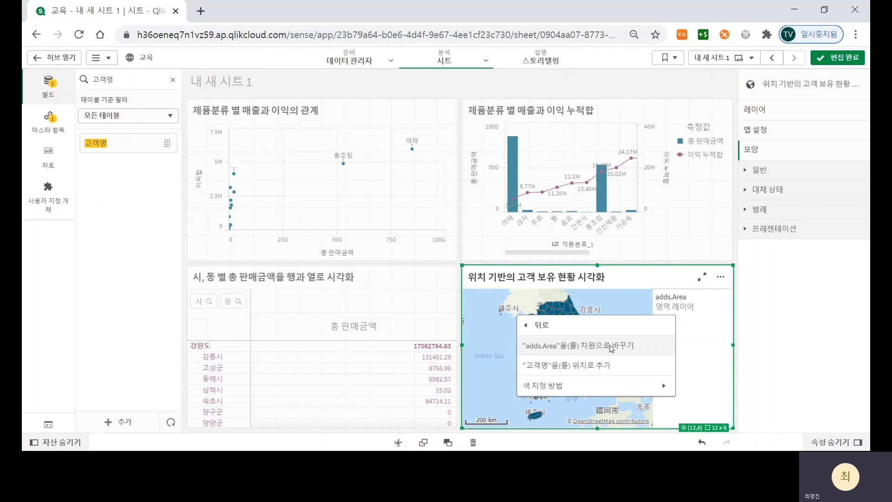
{"action": "left_click", "coordinate": [606, 383]}
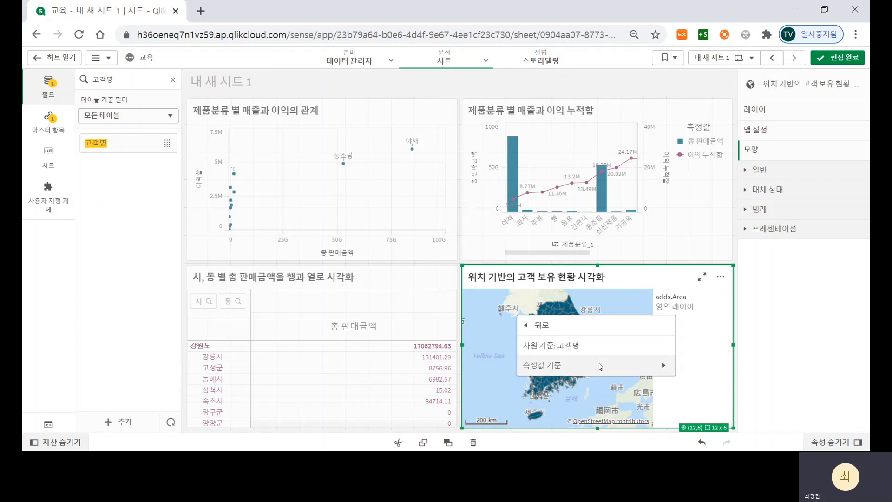
{"action": "left_click", "coordinate": [601, 366]}
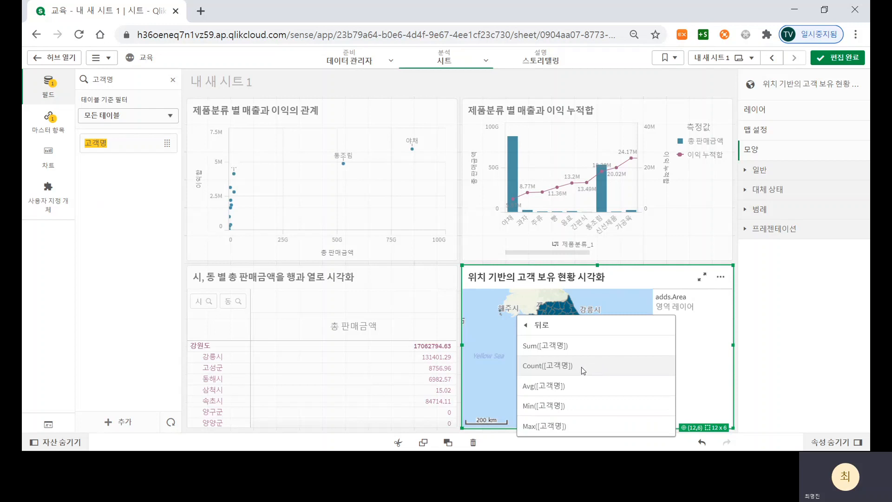
{"action": "left_click", "coordinate": [581, 367]}
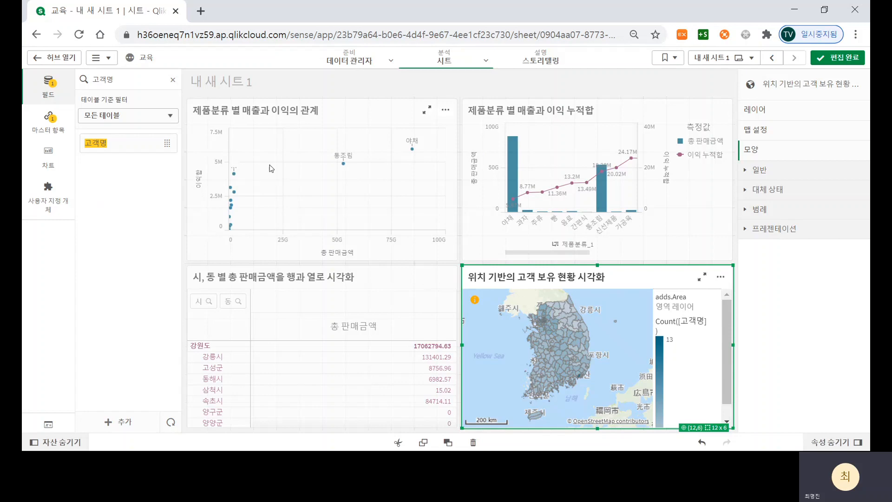
- Switch to the sheet 내 새 시트 and finish editing to view its charts
{"action": "left_click", "coordinate": [725, 57]}
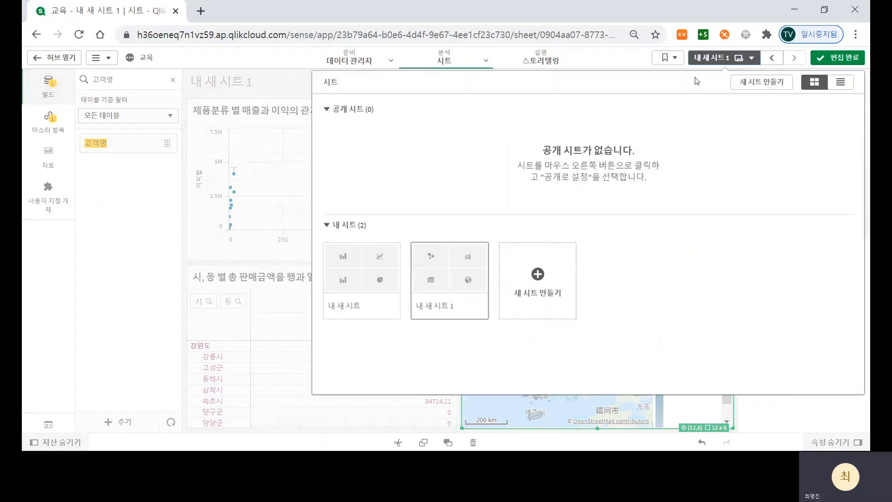
{"action": "left_click", "coordinate": [374, 272]}
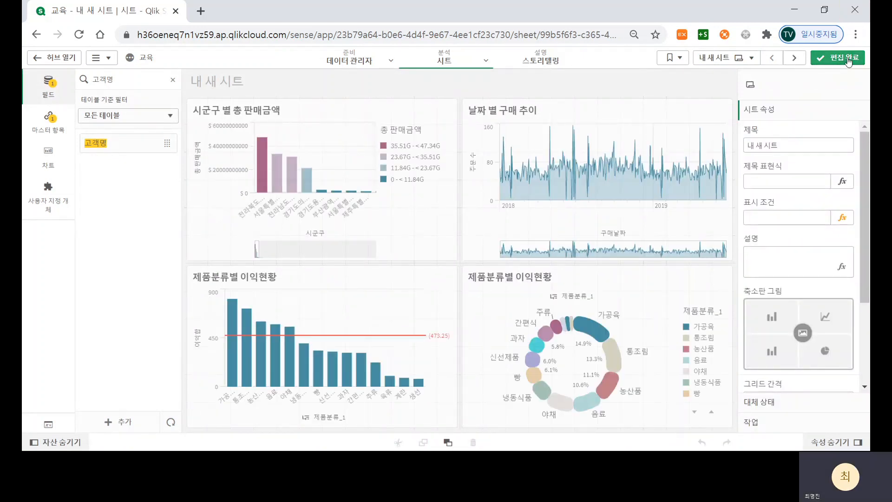
{"action": "left_click", "coordinate": [849, 62]}
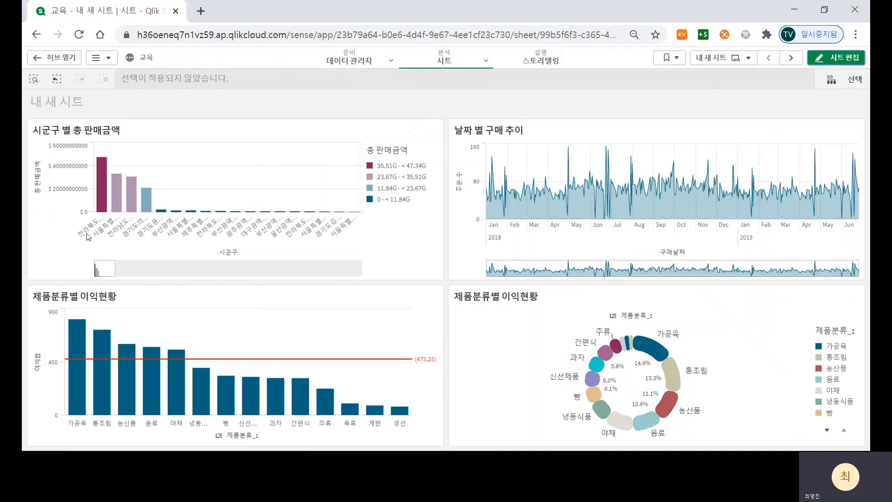
- Filter by the 시군구 range from 전라남도완도군 to 전라북도고창군 in the 시군구 별 총 판매금액 chart and confirm the selection
{"action": "left_click", "coordinate": [115, 244]}
{"action": "left_click_drag", "start_coordinate": [135, 245], "coordinate": [221, 242]}
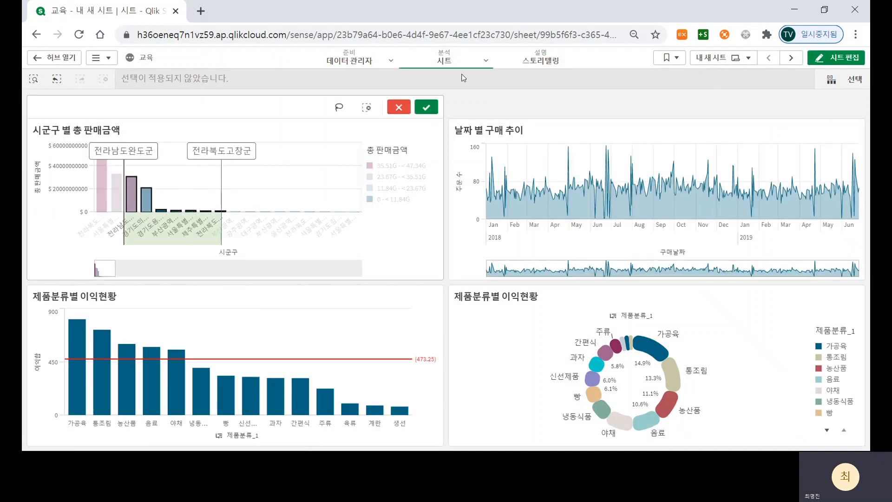
{"action": "left_click", "coordinate": [432, 108]}
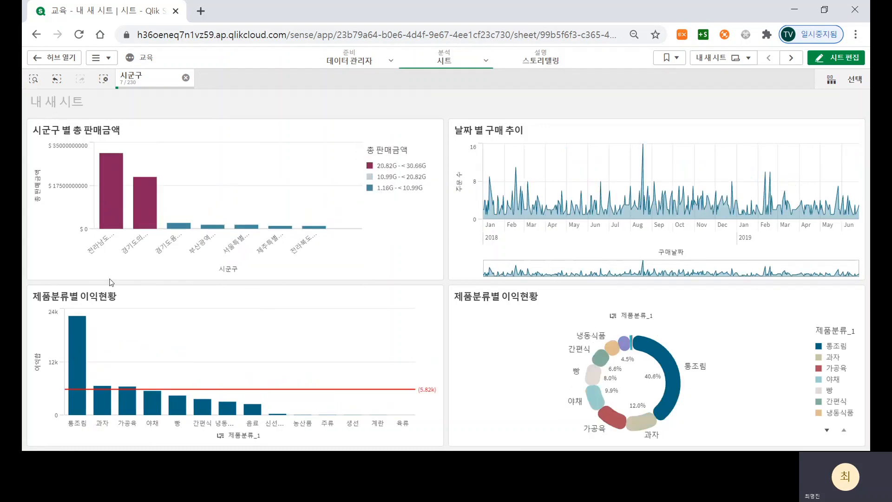
- Go to the sheet 내 새 시트 1 with the filter applied and clear the 시군구 selection
{"action": "left_click", "coordinate": [793, 57]}
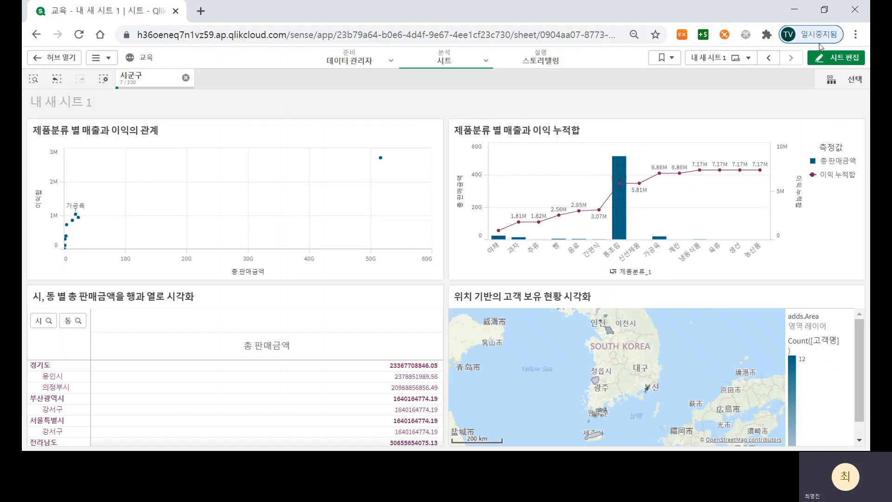
{"action": "left_click", "coordinate": [836, 58]}
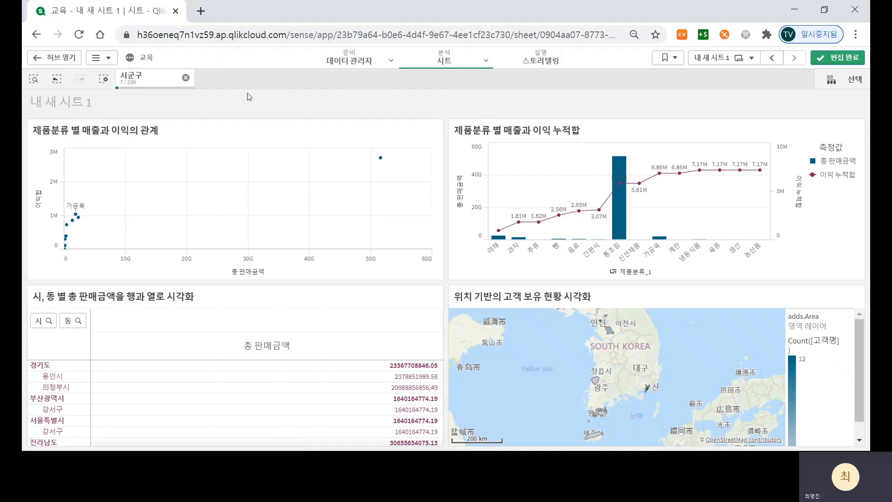
{"action": "left_click", "coordinate": [831, 57]}
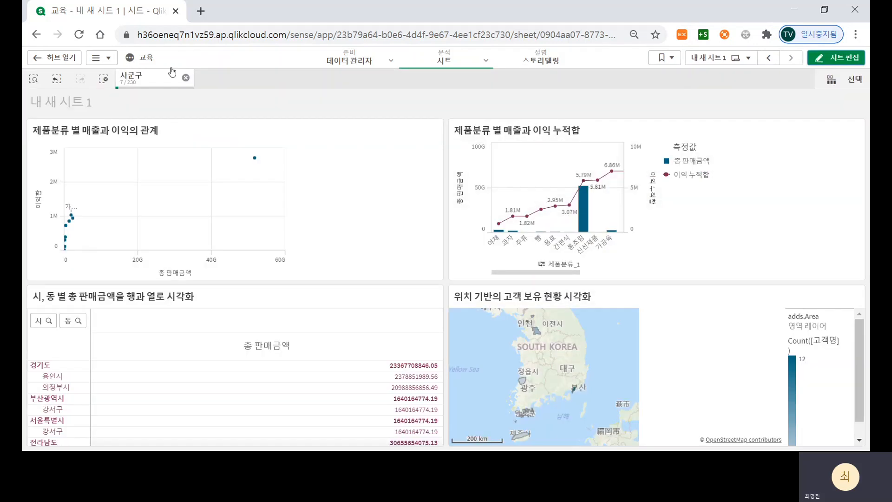
{"action": "left_click", "coordinate": [186, 77]}
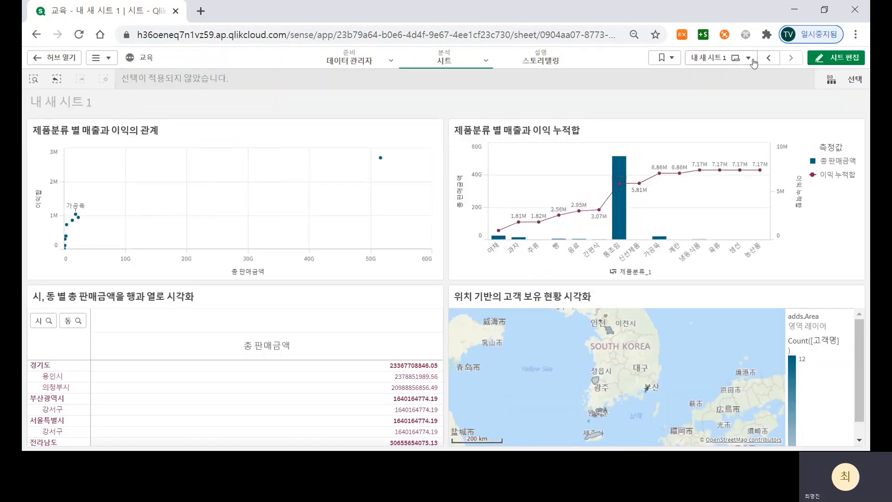
- Put 내 새 시트 1 in edit mode and examine the available chart types and the Qlik Dashboard and Visualization bundle objects
{"action": "left_click", "coordinate": [857, 56]}
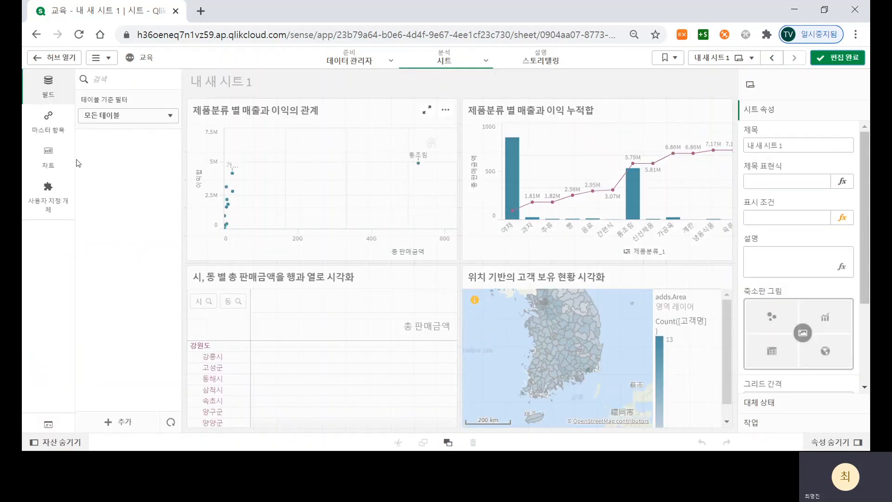
{"action": "left_click", "coordinate": [52, 160]}
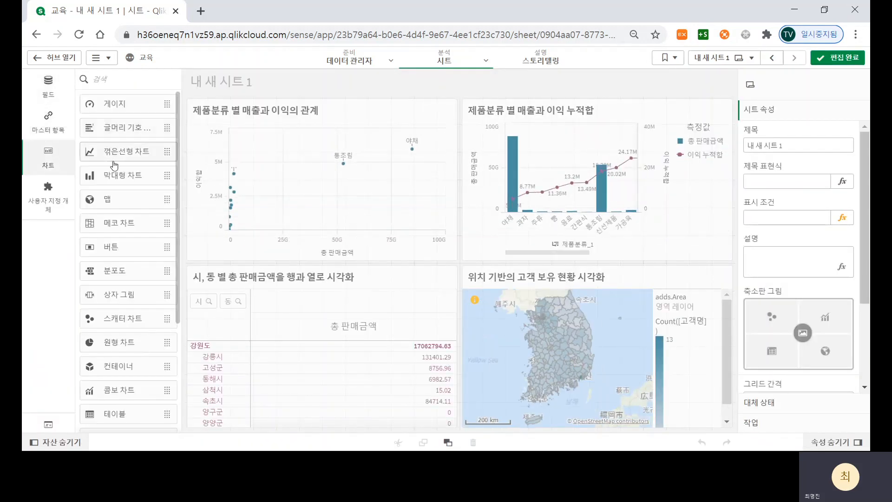
{"action": "scroll", "coordinate": [120, 160], "scroll_direction": "down", "scroll_amount": 4}
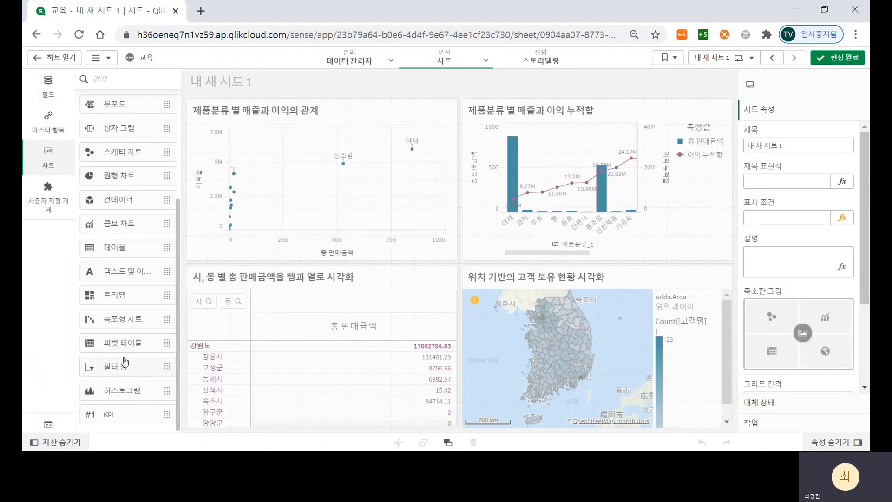
{"action": "scroll", "coordinate": [124, 362], "scroll_direction": "up", "scroll_amount": 4}
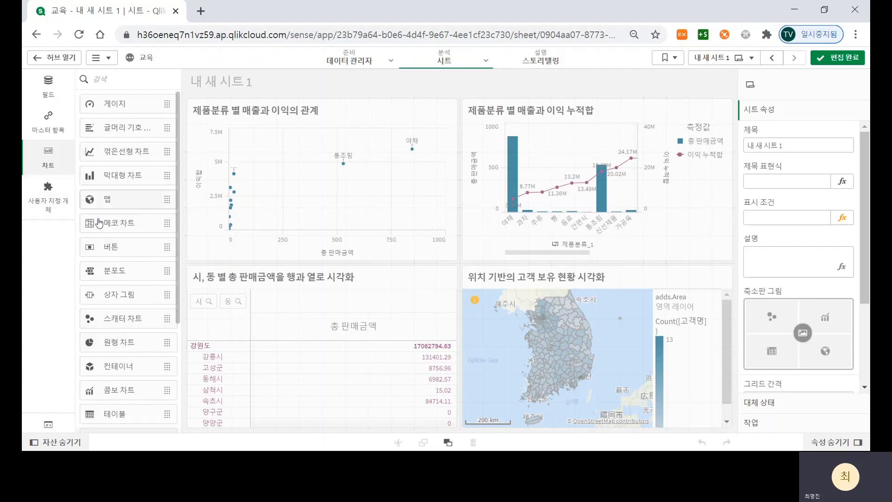
{"action": "left_click", "coordinate": [51, 204]}
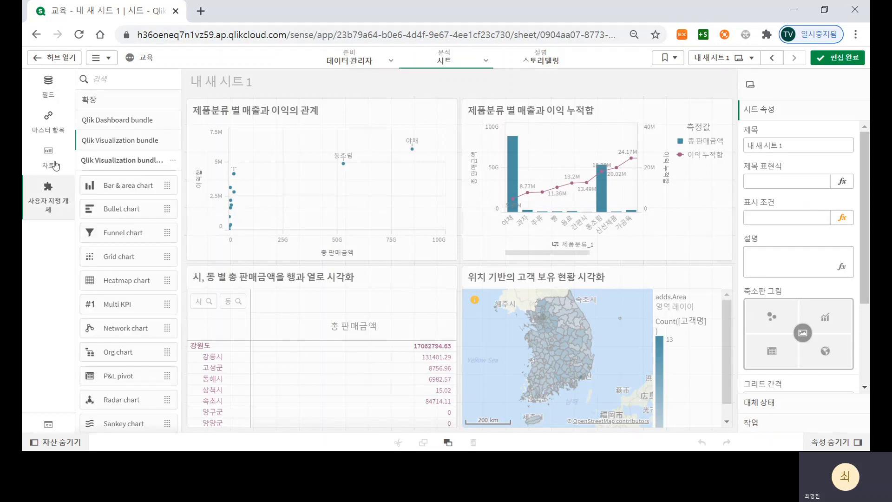
{"action": "left_click", "coordinate": [130, 122]}
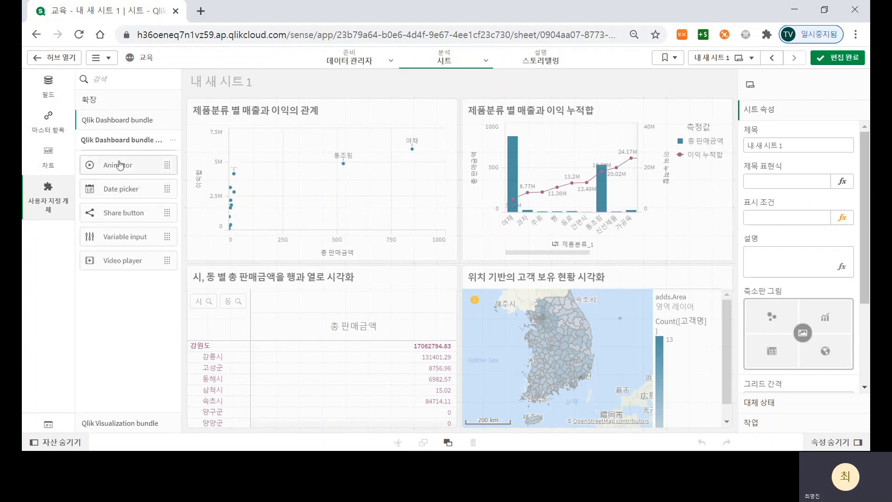
{"action": "left_click", "coordinate": [118, 423]}
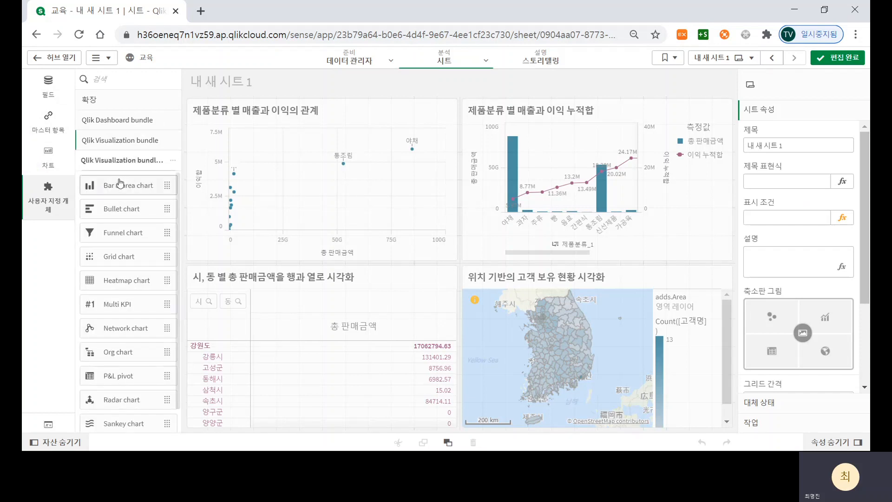
{"action": "scroll", "coordinate": [134, 288], "scroll_direction": "down", "scroll_amount": 2}
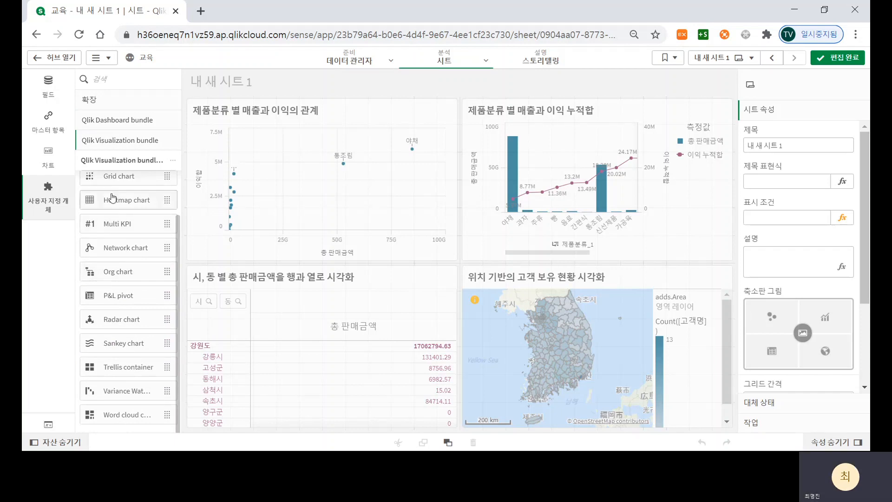
{"action": "scroll", "coordinate": [125, 181], "scroll_direction": "up", "scroll_amount": 2}
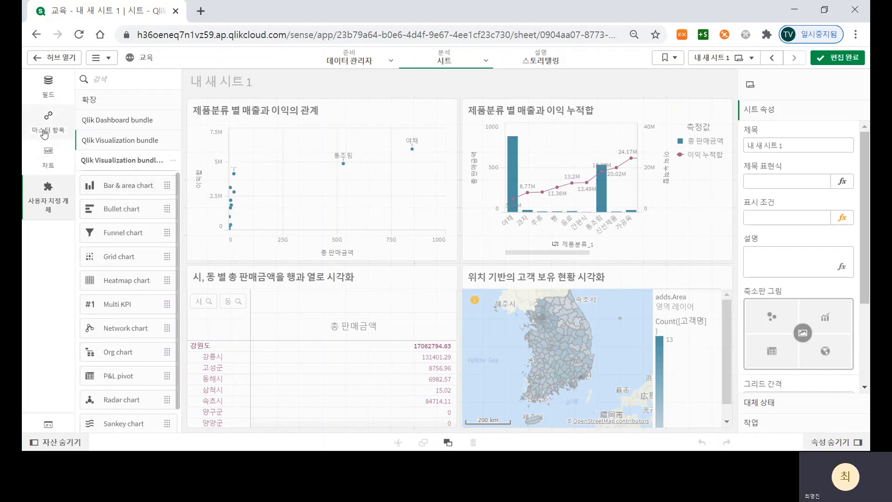